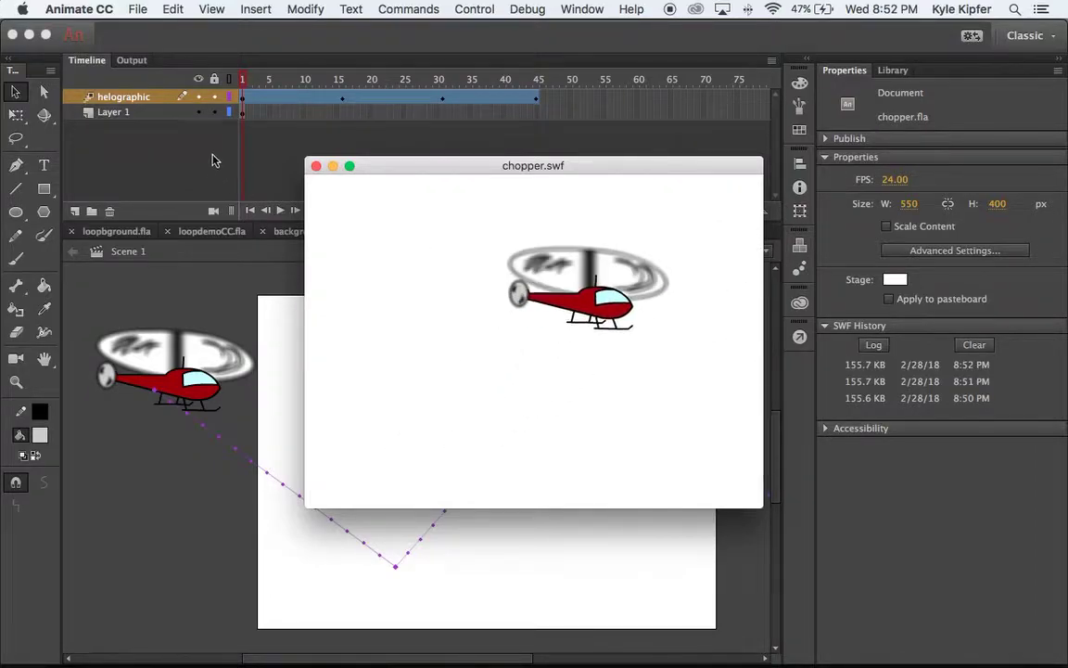
Leave the chopper.swf preview for the Untitled-4 document and make its hidden graphic layer visible.
left_click(315, 168)
left_click(508, 232)
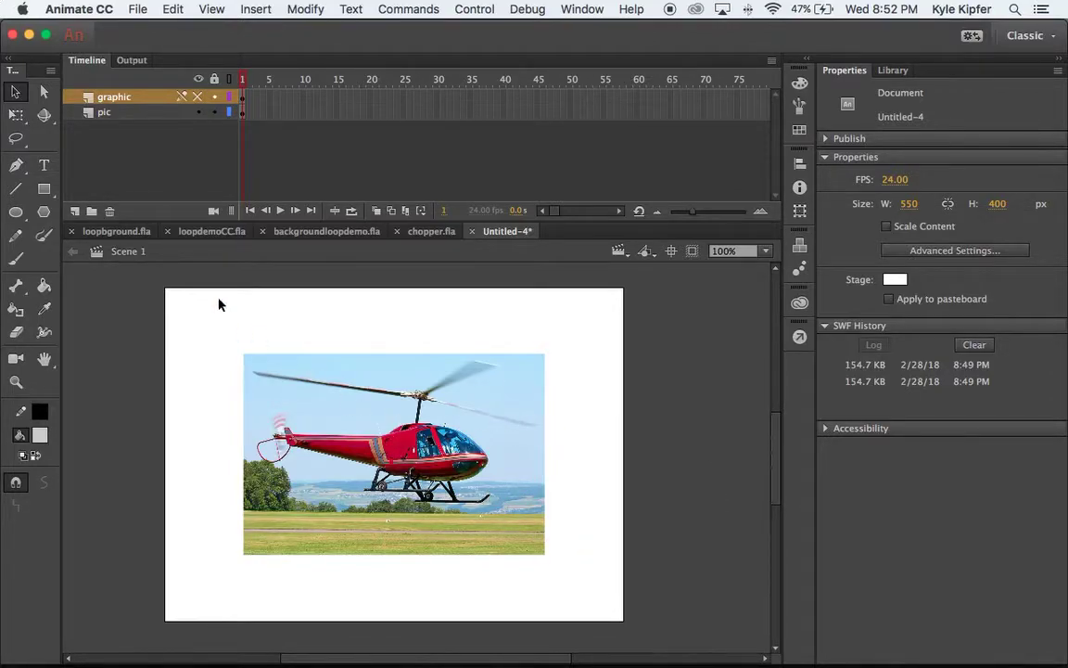
left_click(129, 112)
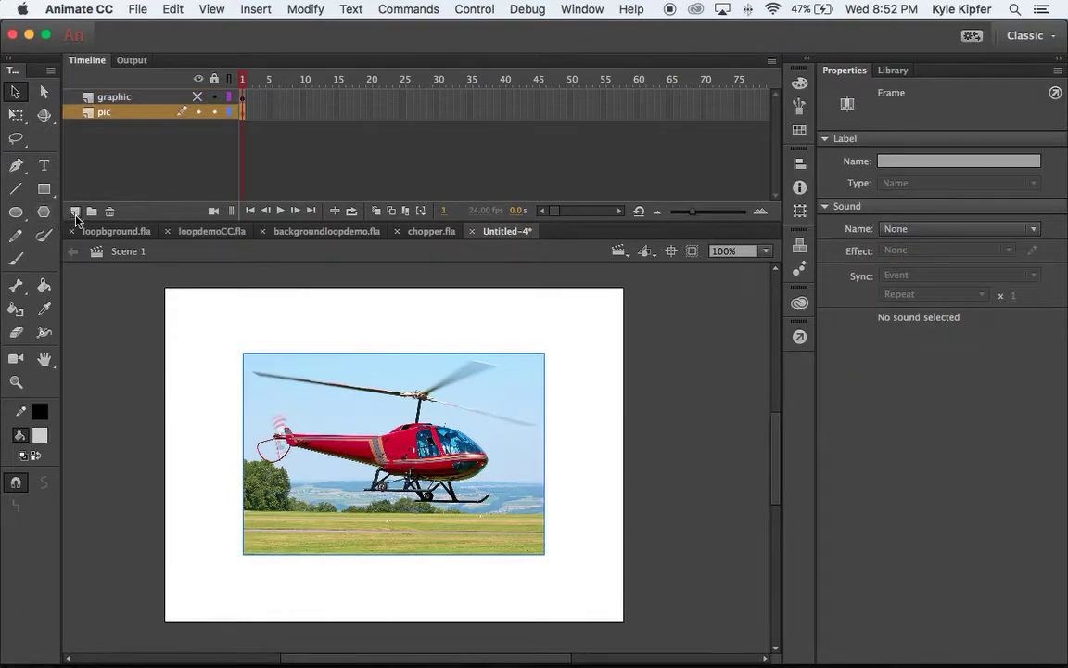
left_click(126, 99)
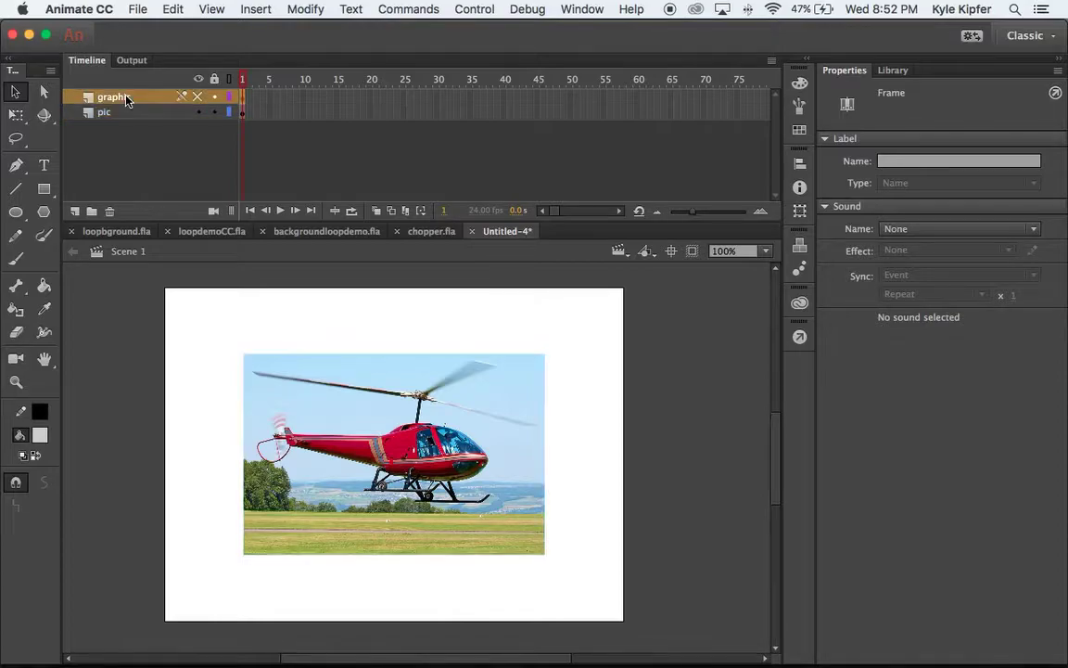
left_click(197, 98)
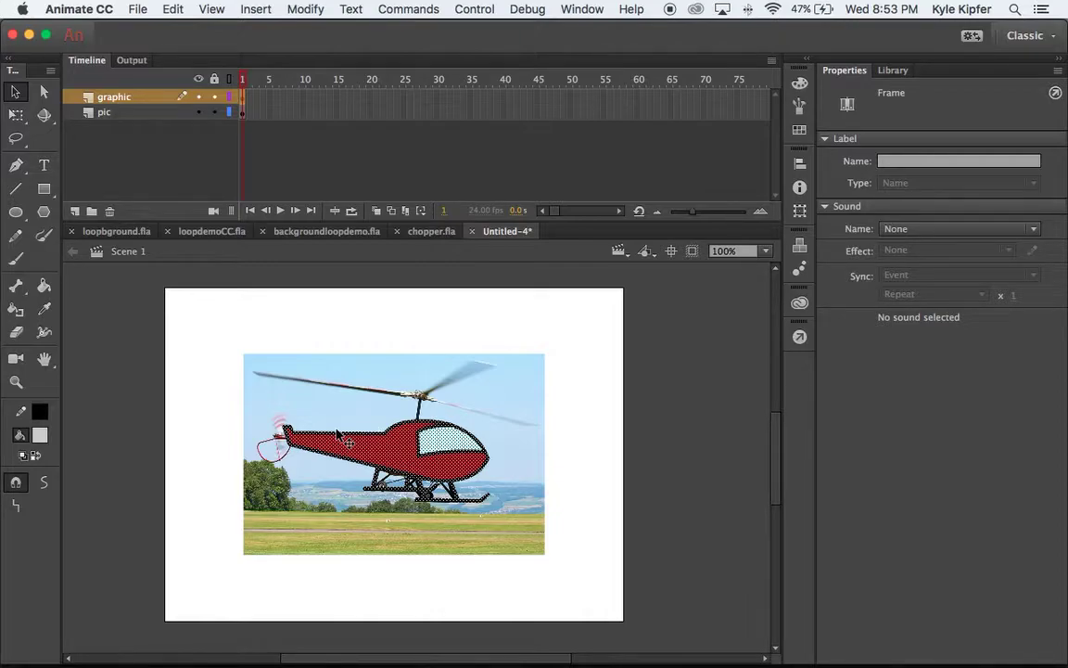
left_click(385, 294)
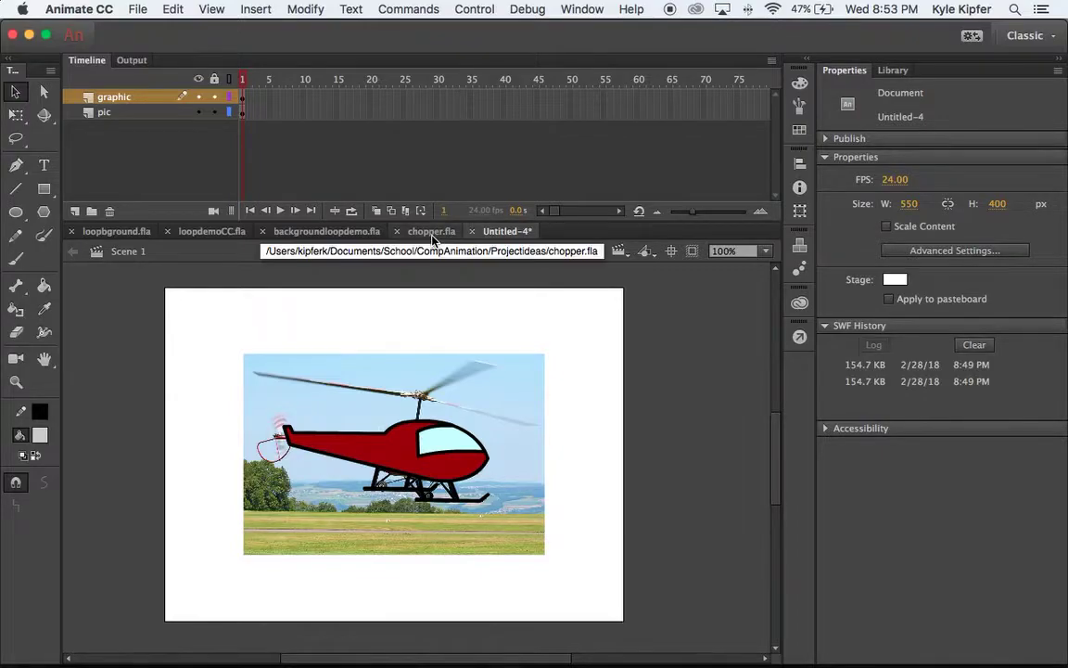
Convert the traced helicopter artwork on the graphic layer into a Graphic symbol named helo.
left_click(131, 115)
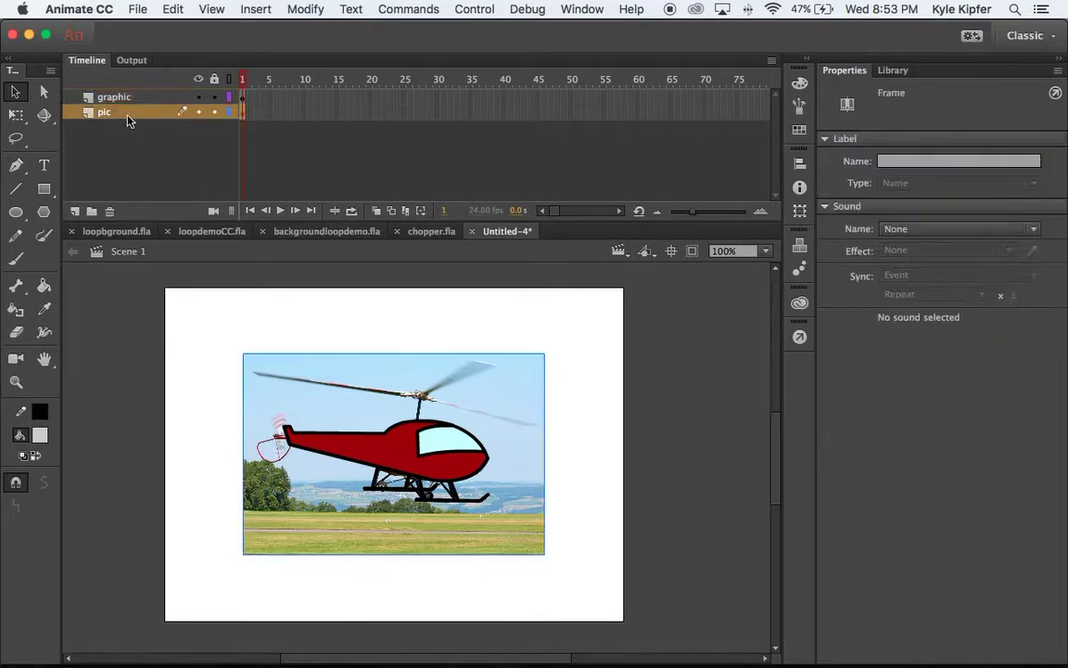
left_click(134, 101)
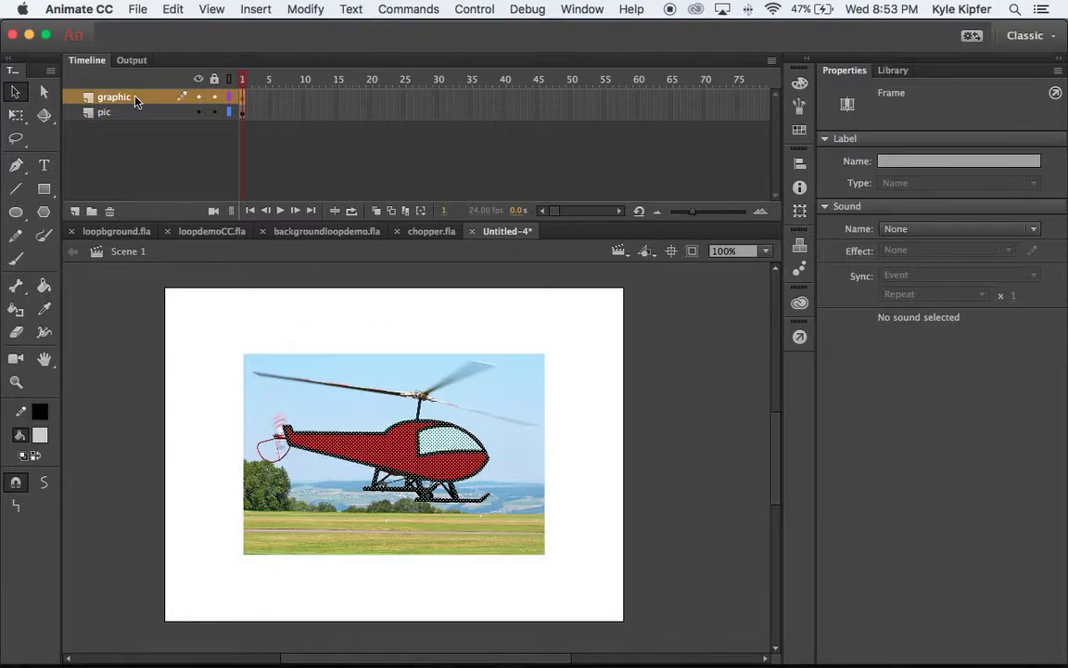
right_click(411, 453)
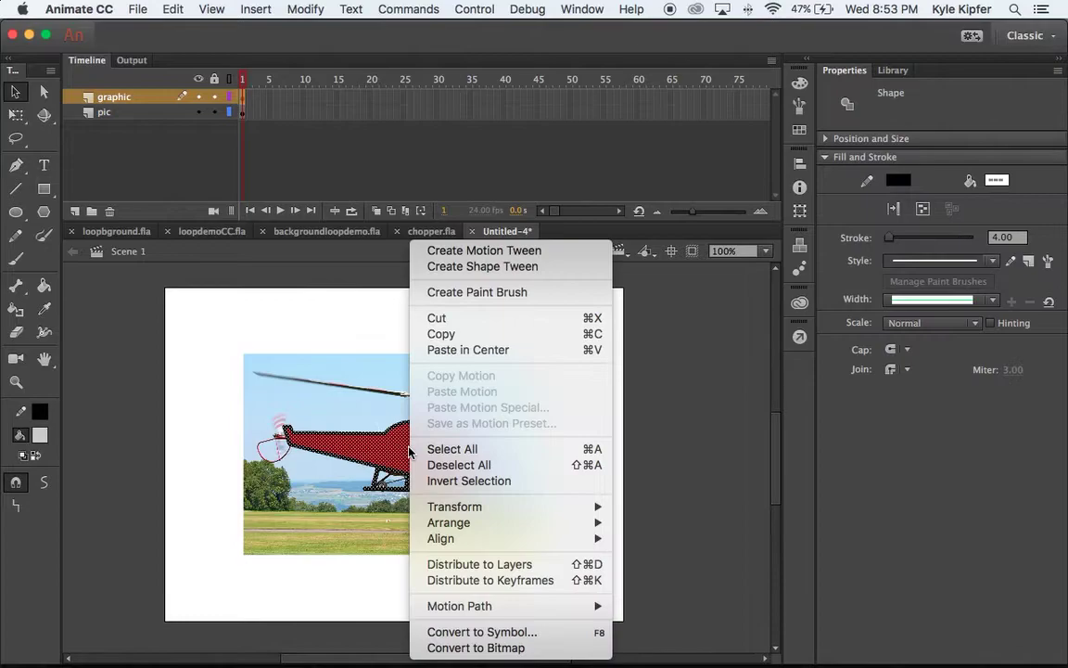
left_click(508, 635)
left_click(586, 231)
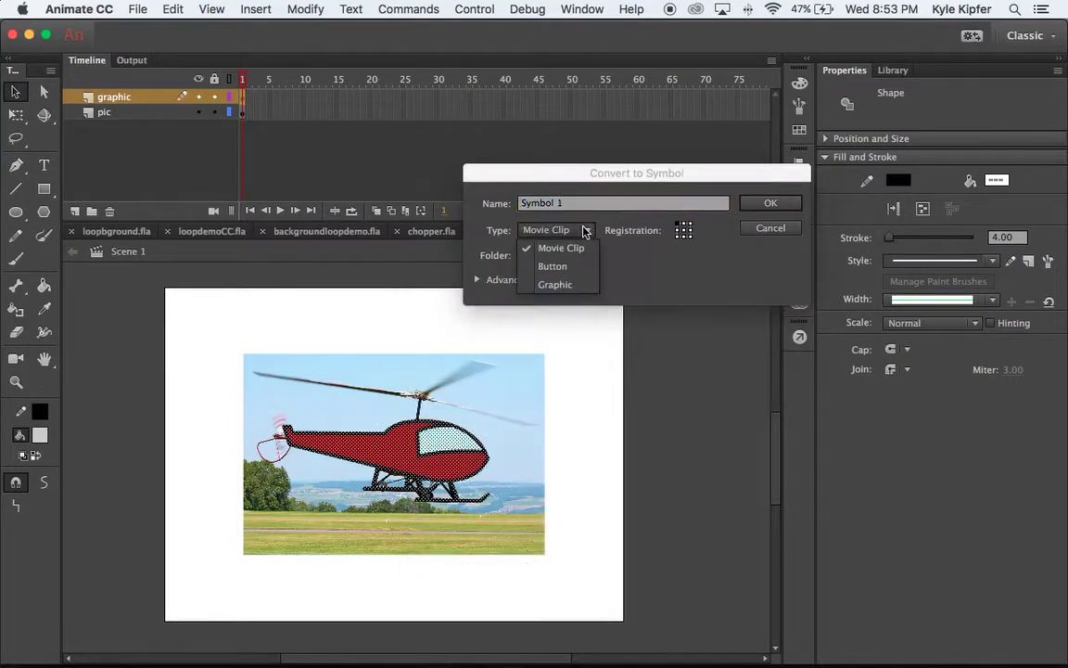
left_click(573, 286)
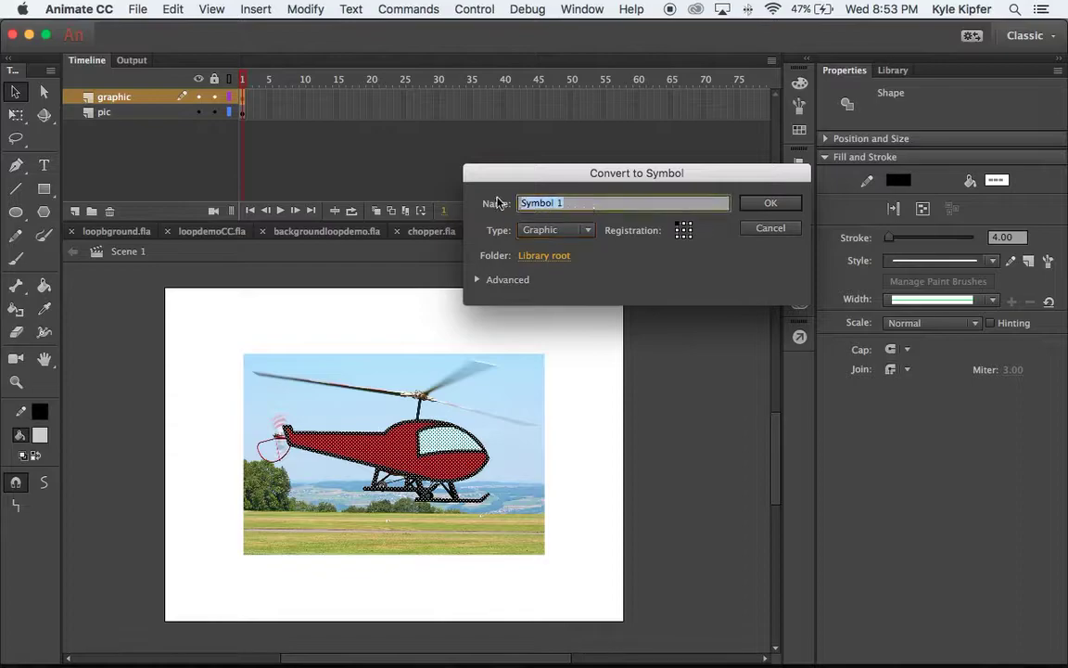
type("helo")
key("Return")
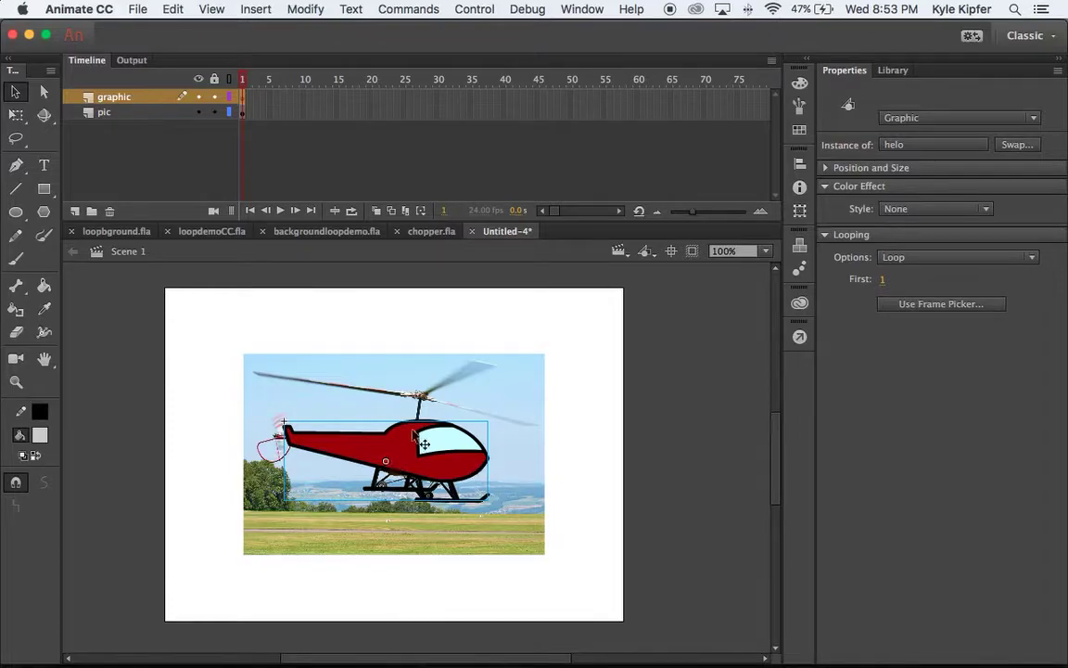
Open the helo symbol for editing in place and add two new layers above Layer 1.
left_click(547, 408)
left_click(408, 457)
double_click(364, 396)
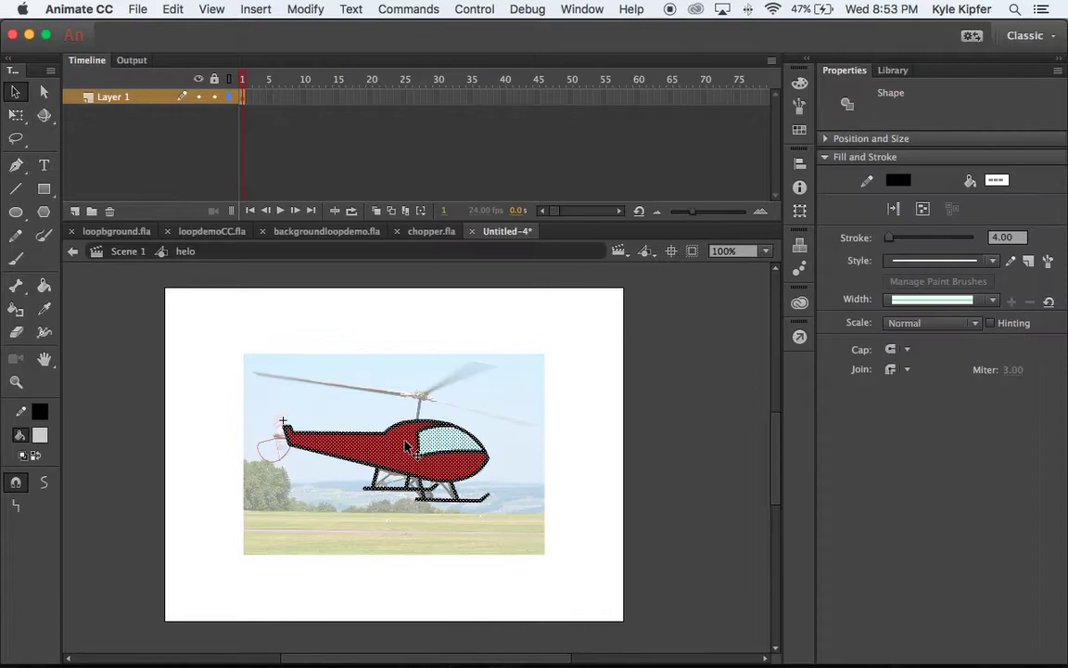
left_click(75, 212)
left_click(75, 212)
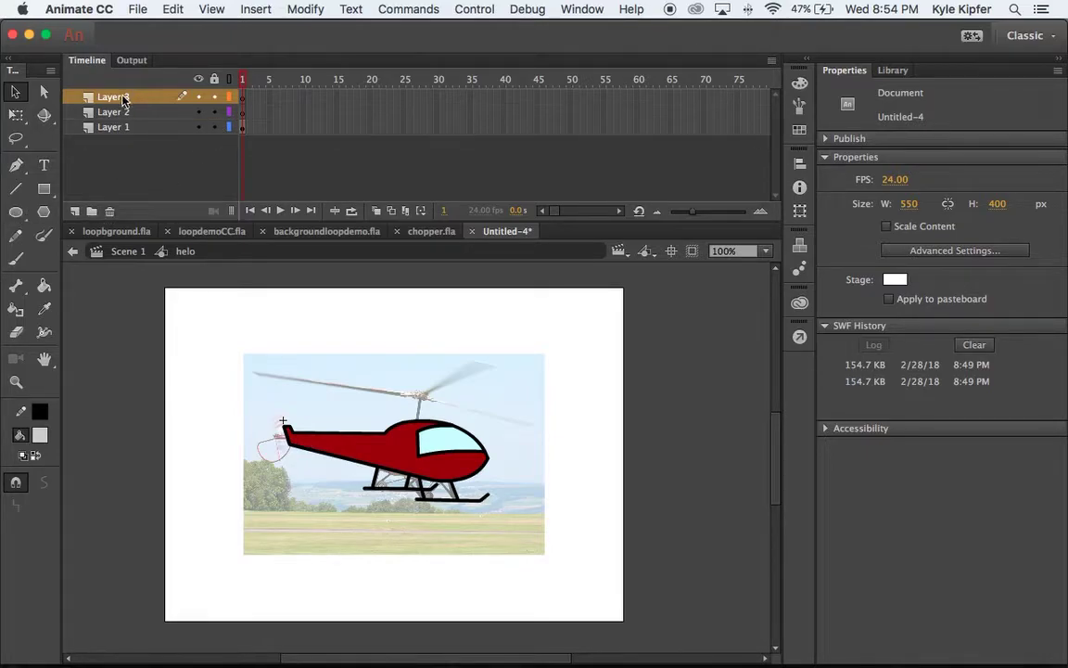
Rename Layer 1, which holds the helicopter artwork, as body.
left_click(110, 130)
double_click(111, 130)
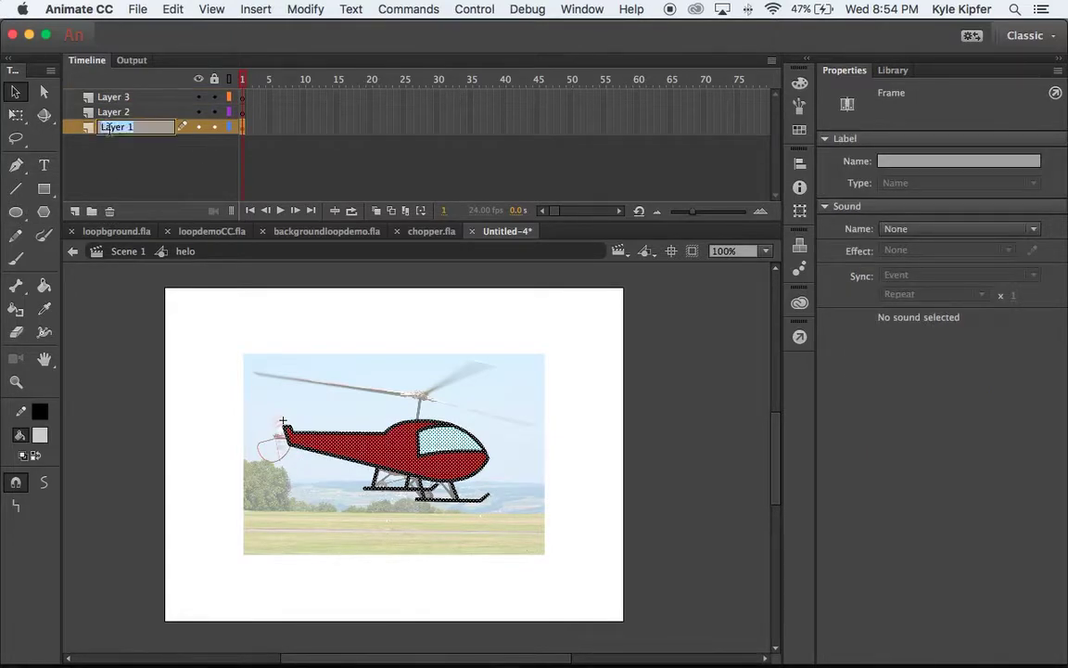
type("body")
key("Return")
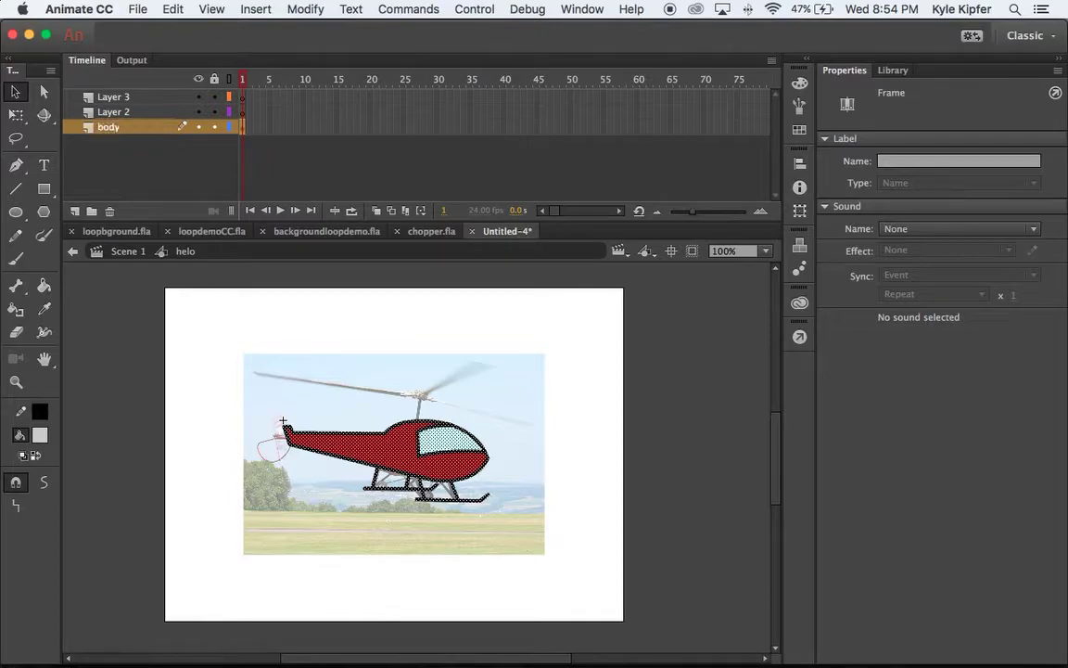
Rename Layer 2 as big and Layer 3 as little.
left_click(121, 113)
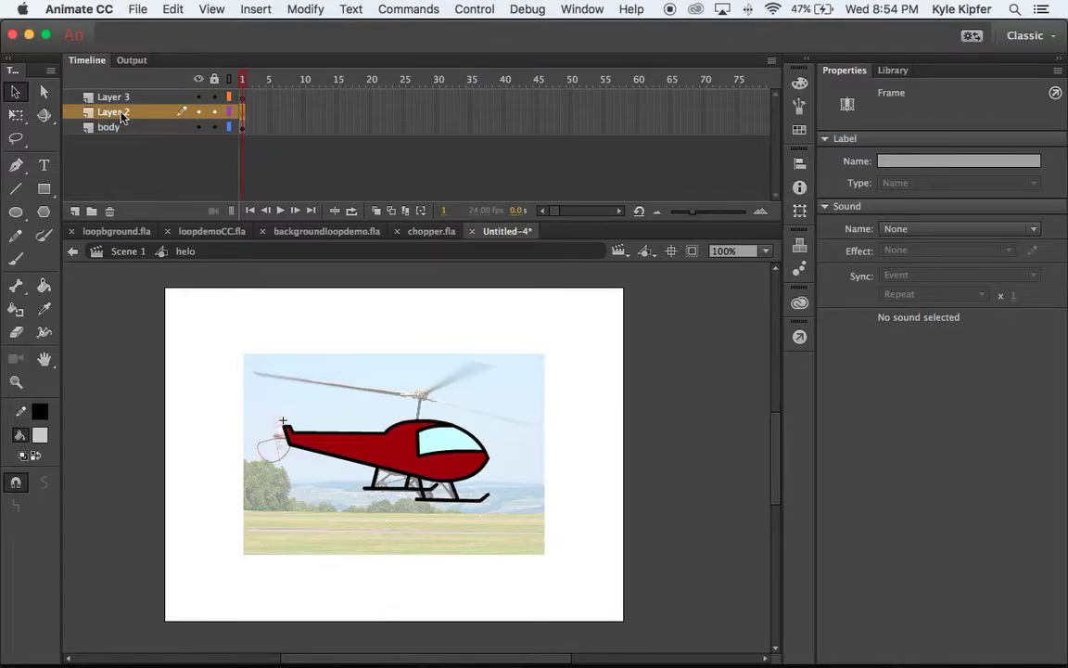
double_click(122, 113)
type("big")
key("Return")
left_click(113, 98)
double_click(113, 98)
key("BackSpace")
type("little")
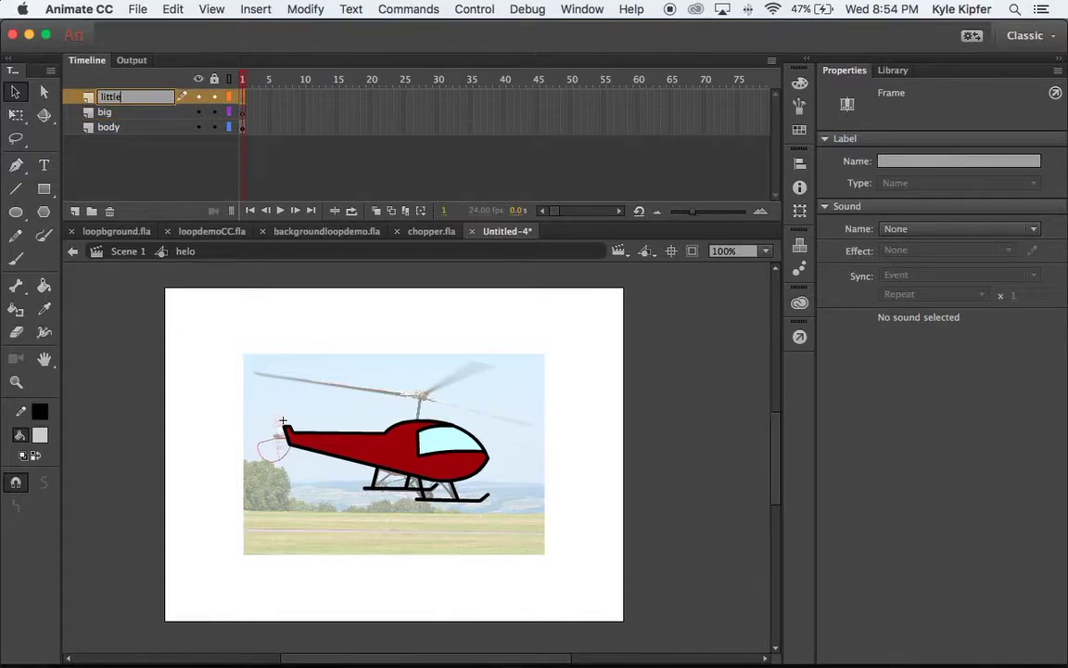
key("Return")
Draw a wide grey oval with a 4.00 black stroke over the main rotor on the big layer.
left_click(128, 113)
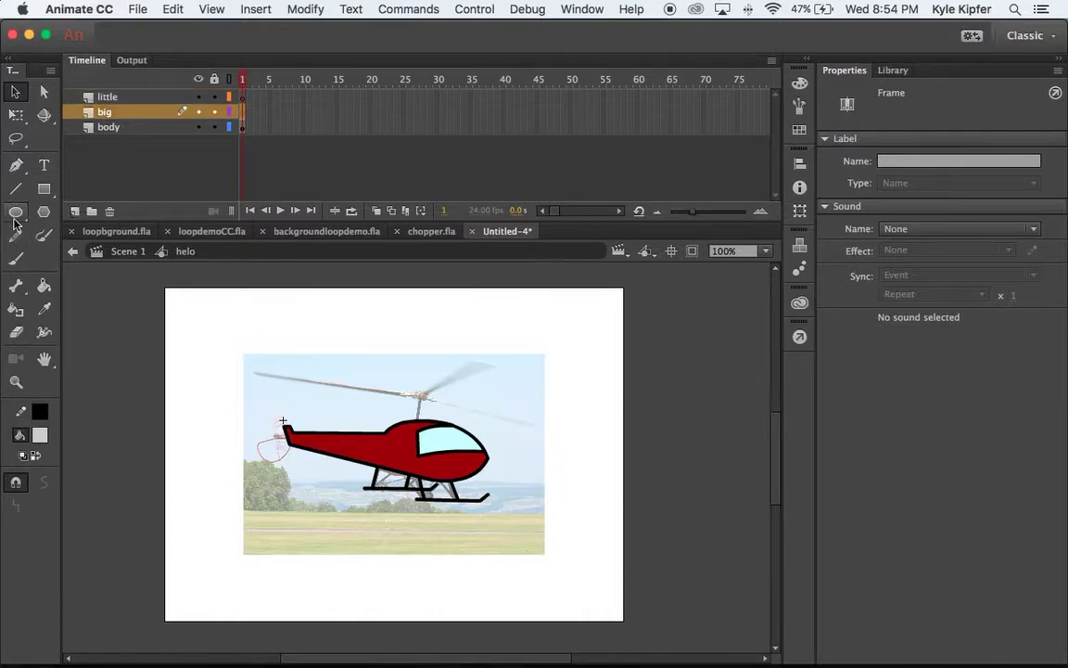
left_click(16, 213)
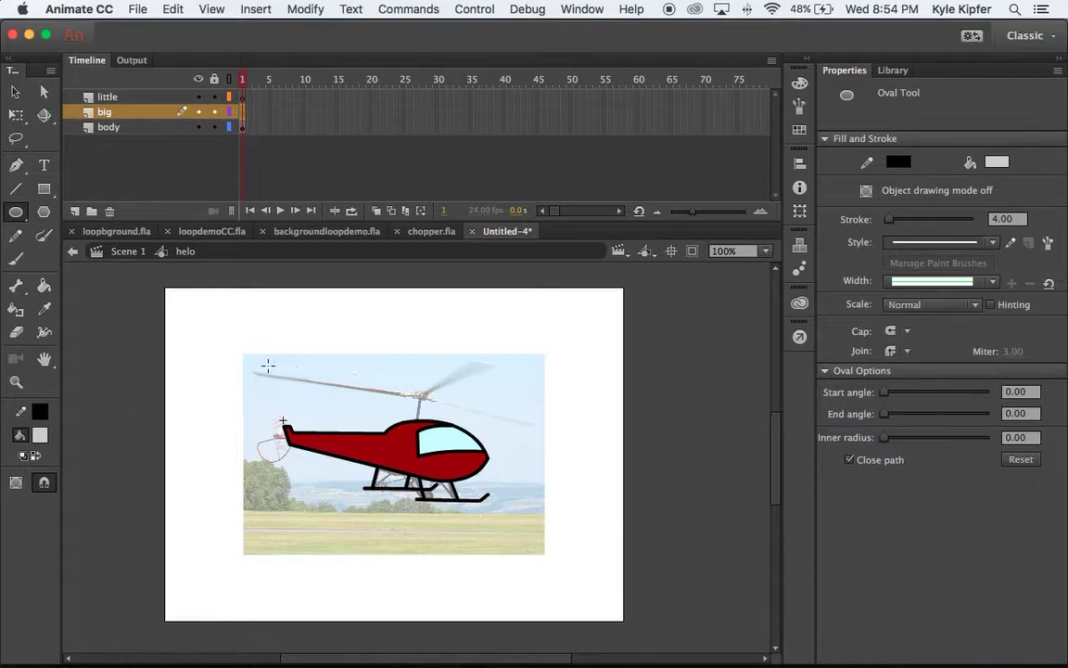
mouse_move(267, 364)
left_mouse_down()
mouse_move(559, 429)
mouse_move(532, 439)
mouse_move(543, 442)
left_mouse_up()
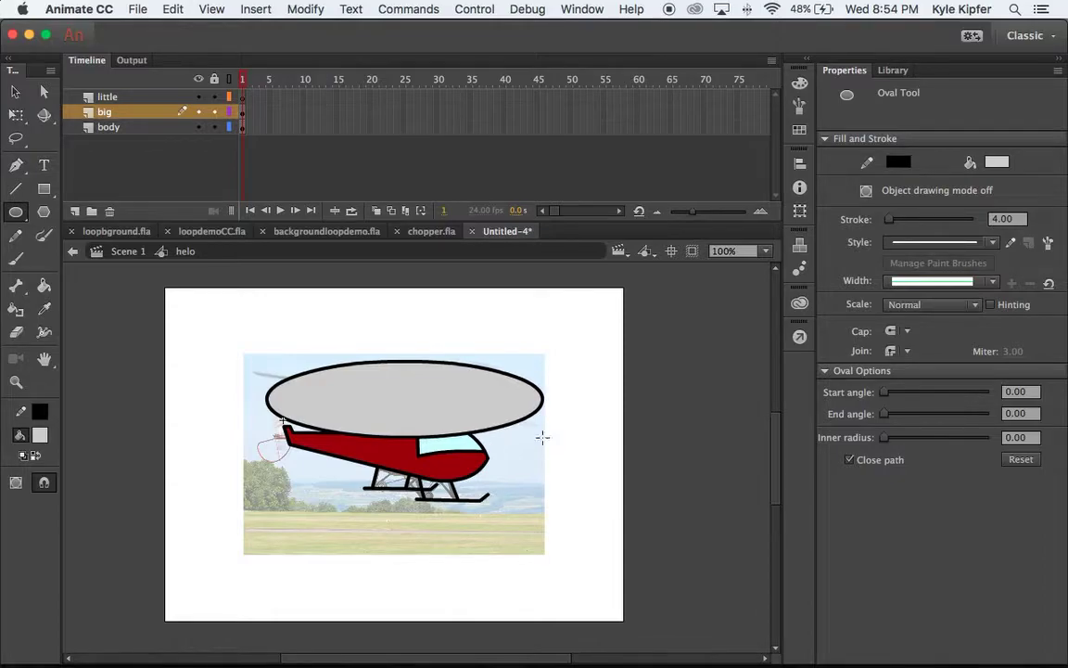
Widen the main rotor oval slightly with Free Transform and nudge it horizontally so it spans the blades in the photo.
key("v")
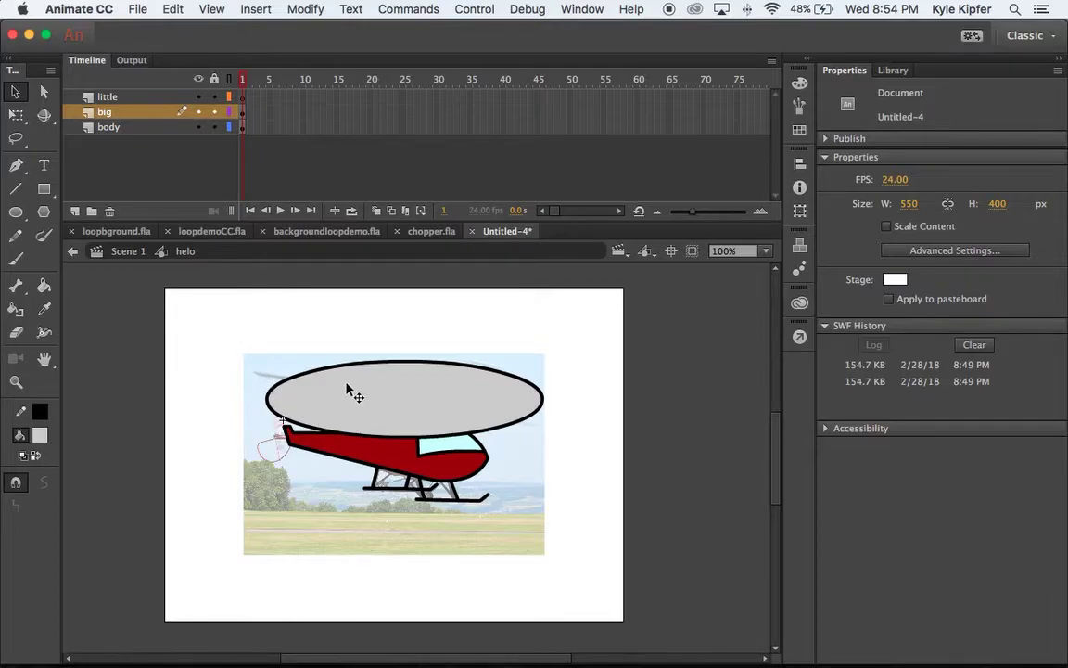
left_click(244, 112)
left_click(16, 114)
left_click_drag(268, 399, 265, 399)
key("Left")
key("Left")
key("Left")
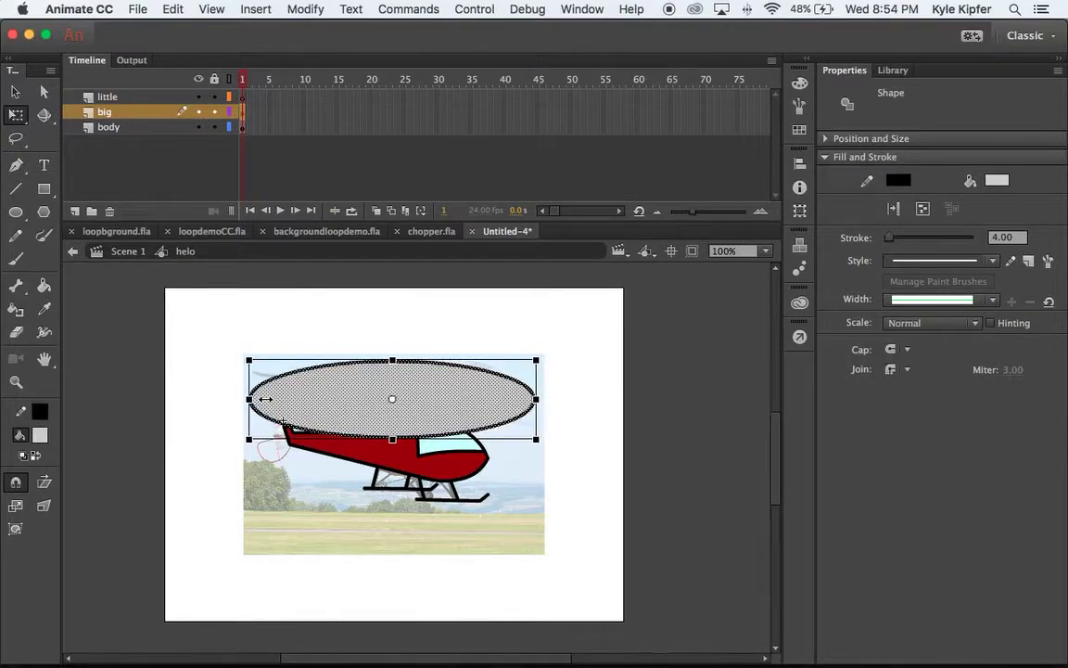
key("Right")
key("Right")
key("Right")
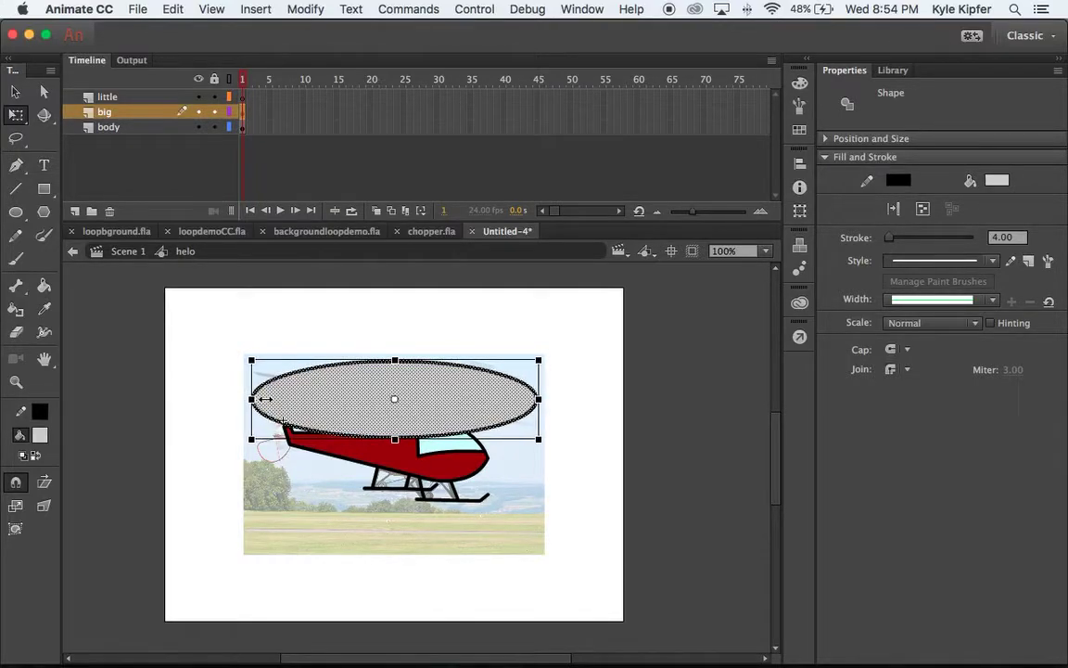
left_click(344, 306)
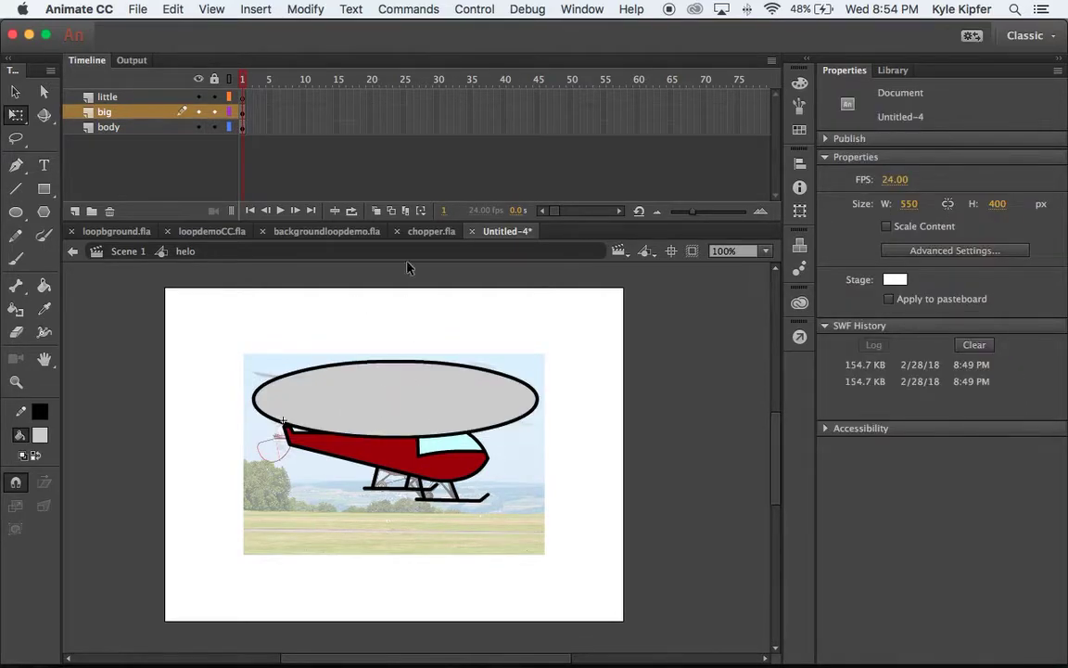
Draw a small upright grey oval with a black outline over the tail rotor on the little layer.
left_click(136, 113)
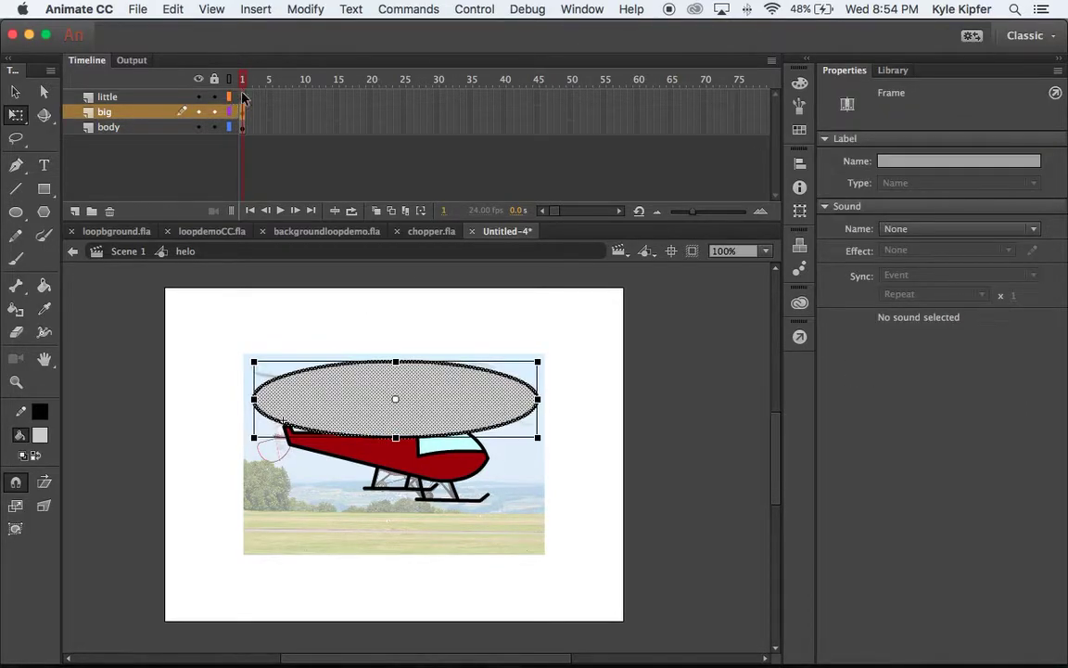
left_click(167, 96)
left_click(15, 212)
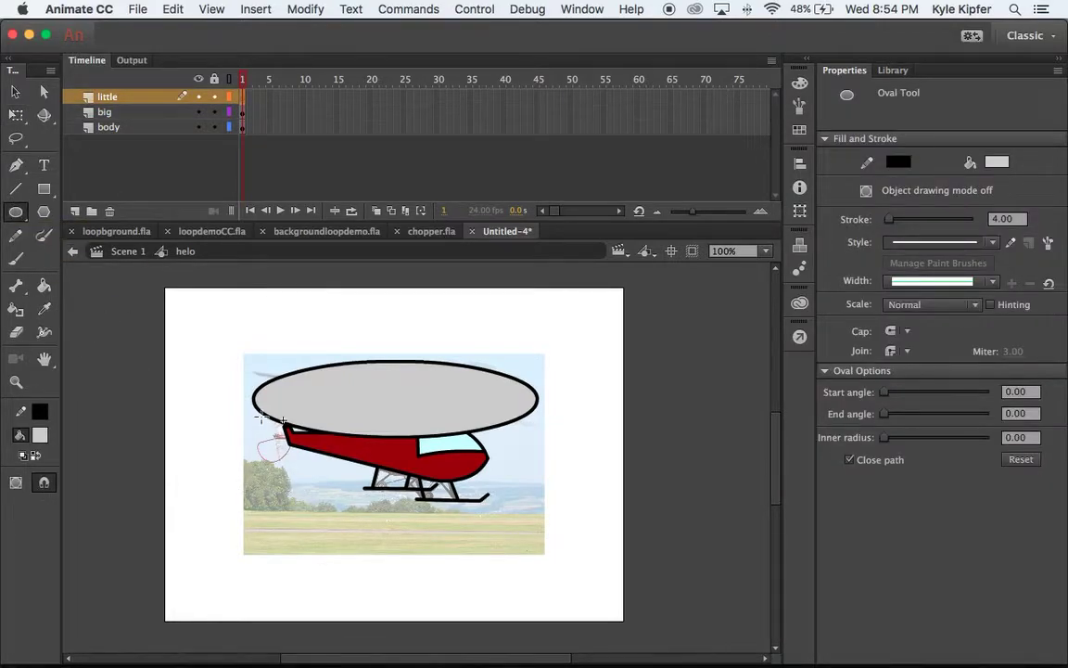
left_click_drag(261, 411, 288, 470)
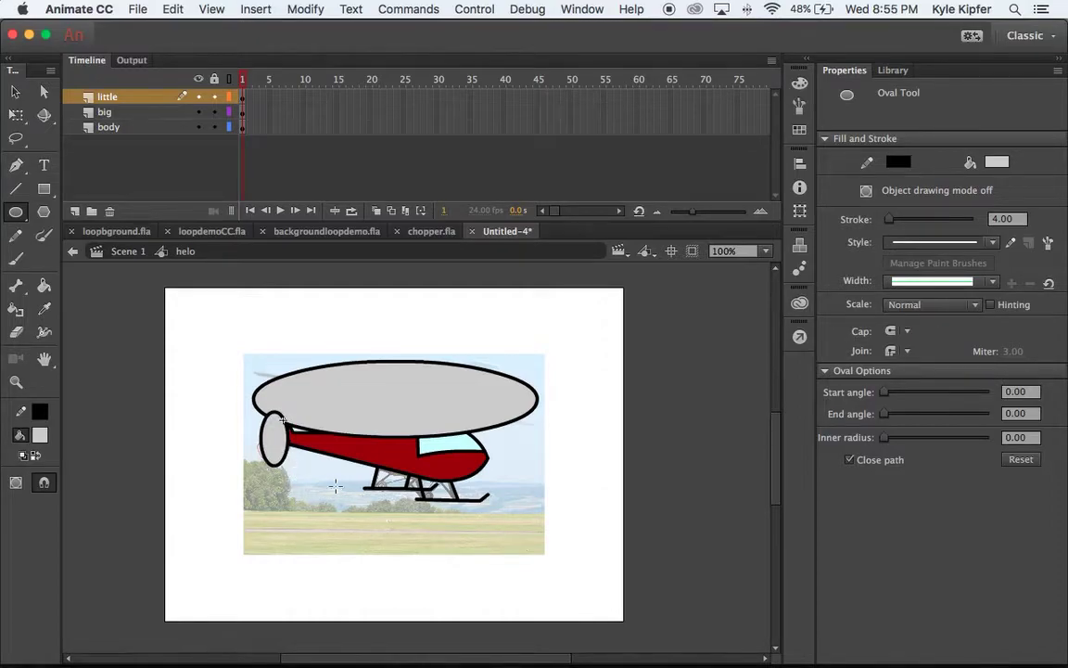
Move the big layer beneath the body layer so the main rotor oval sits behind the helicopter.
left_click(130, 99)
left_click(131, 112)
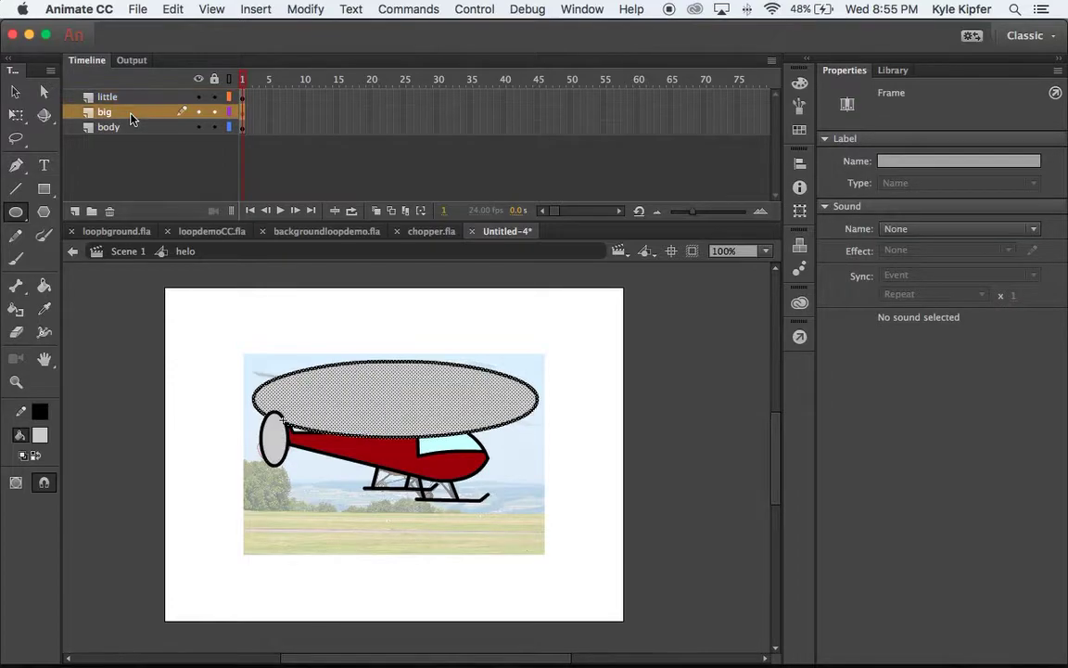
left_click_drag(130, 114, 134, 142)
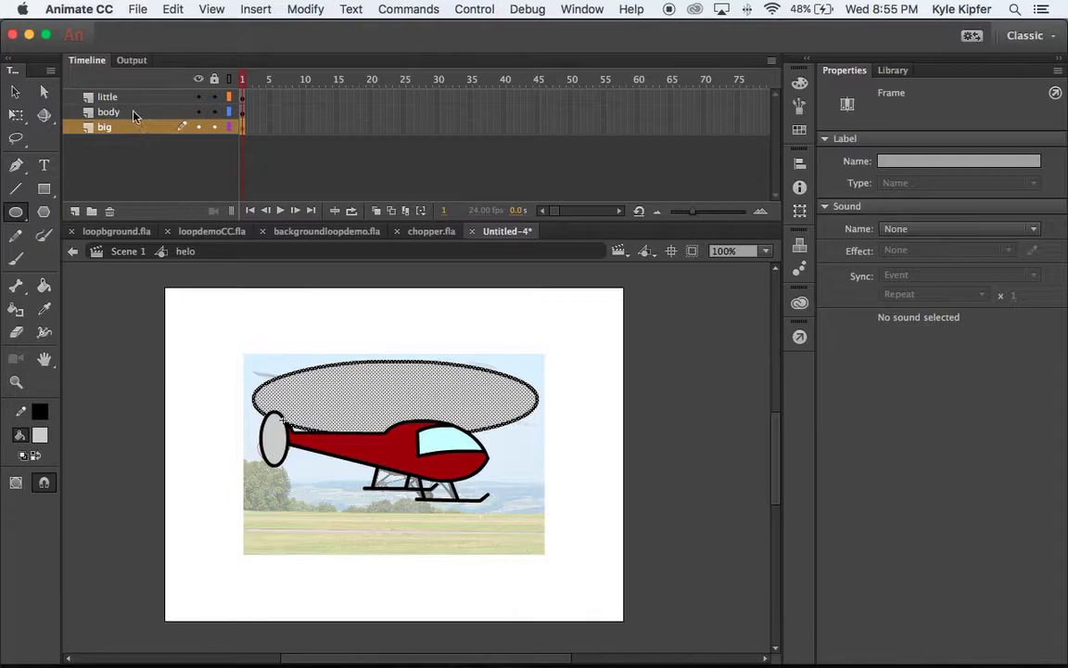
left_click(137, 96)
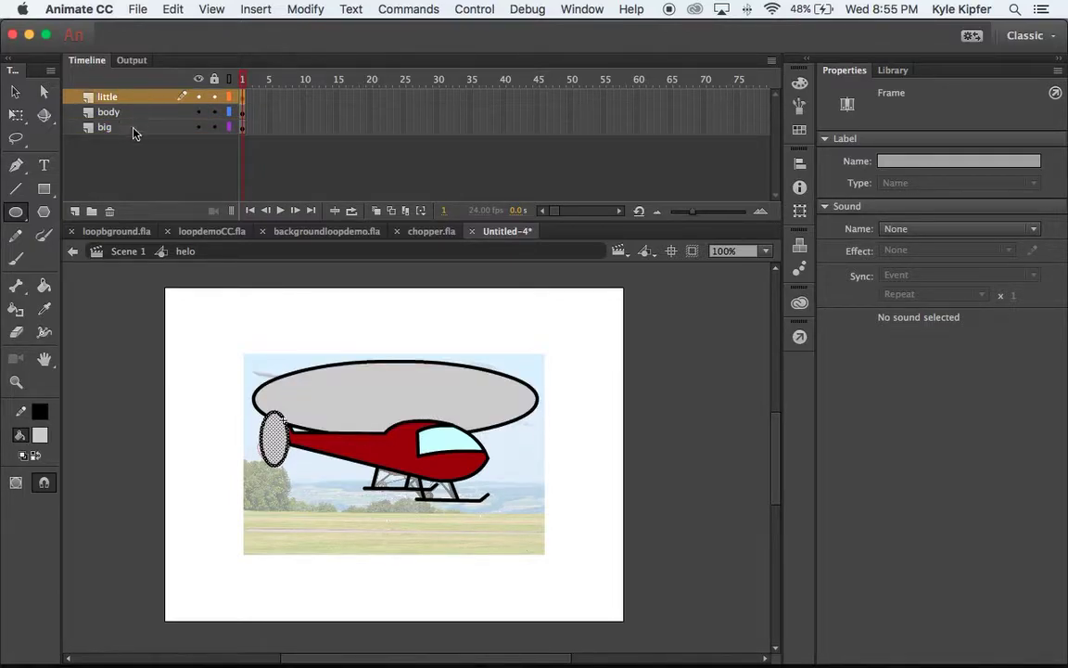
Hide the big layer and draw the black rotor mast from the cabin roof to the rotor hub on the body layer with the Pen tool.
left_click(143, 113)
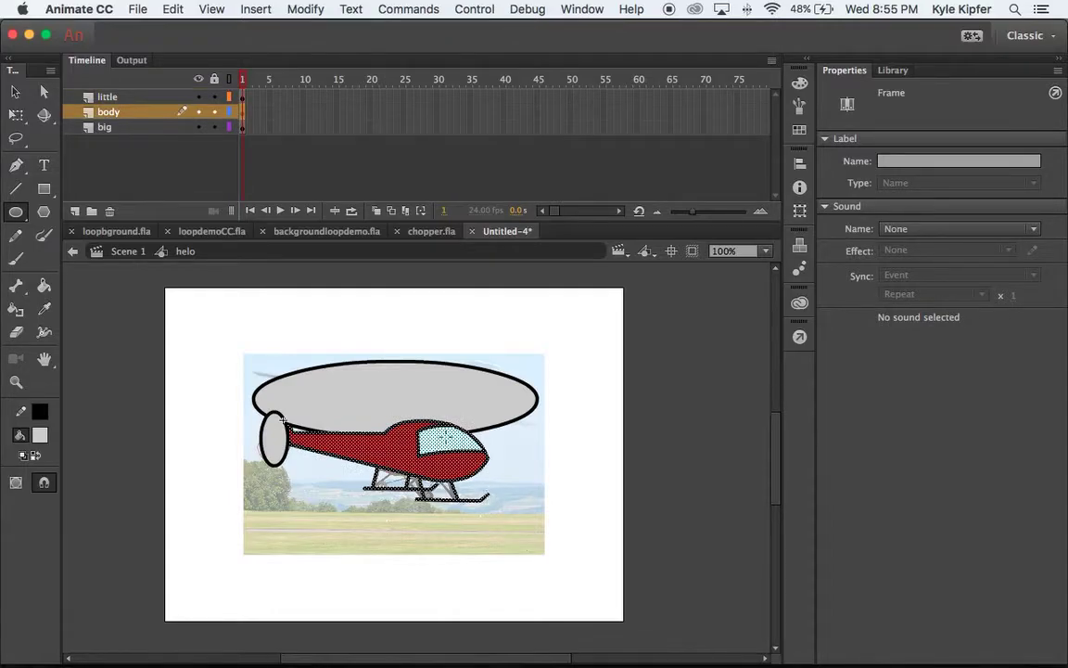
left_click(199, 128)
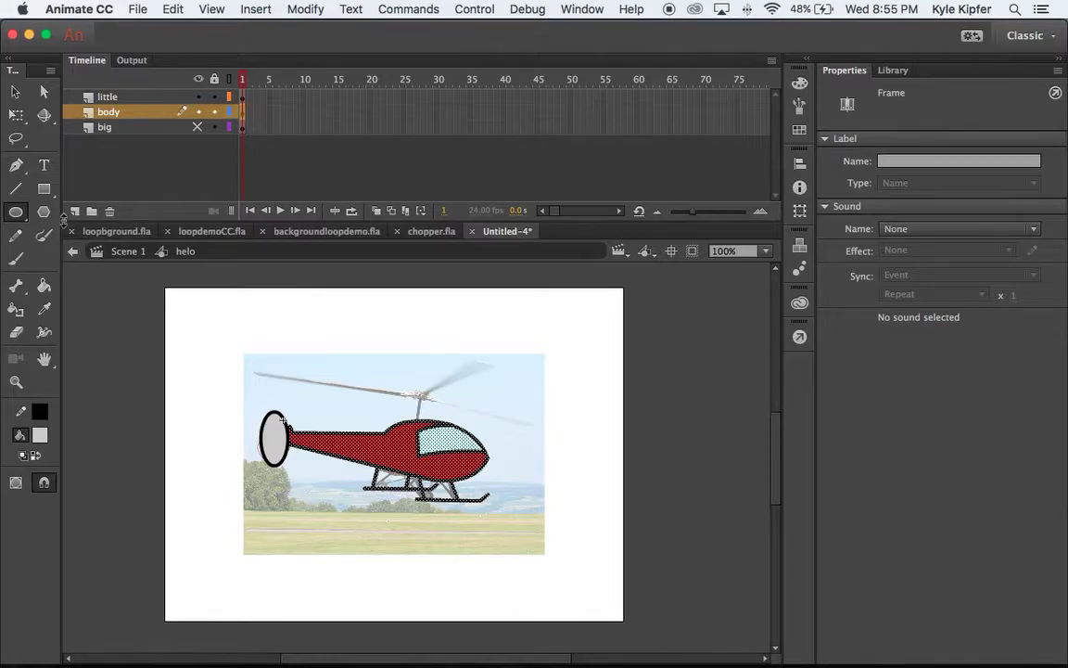
left_click(18, 165)
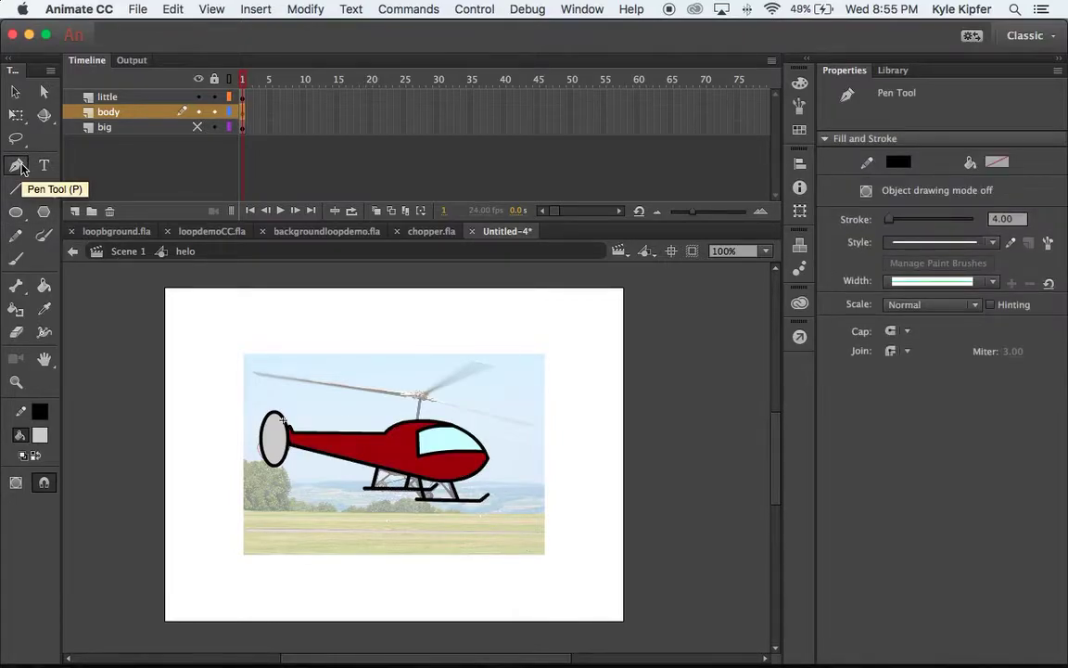
left_click(419, 429)
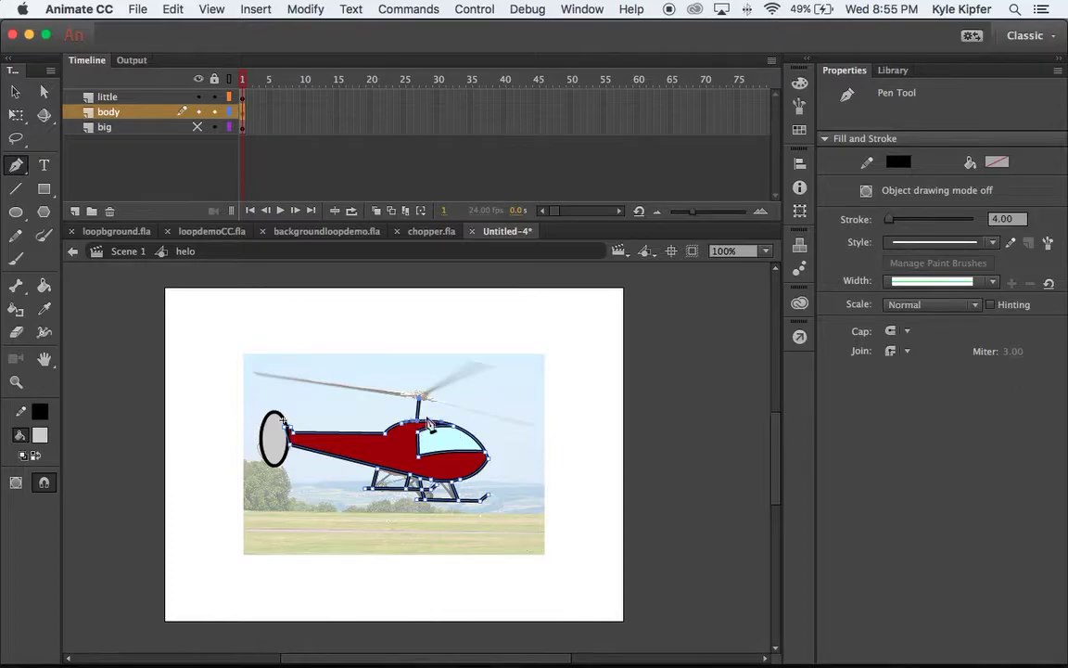
left_click(15, 91)
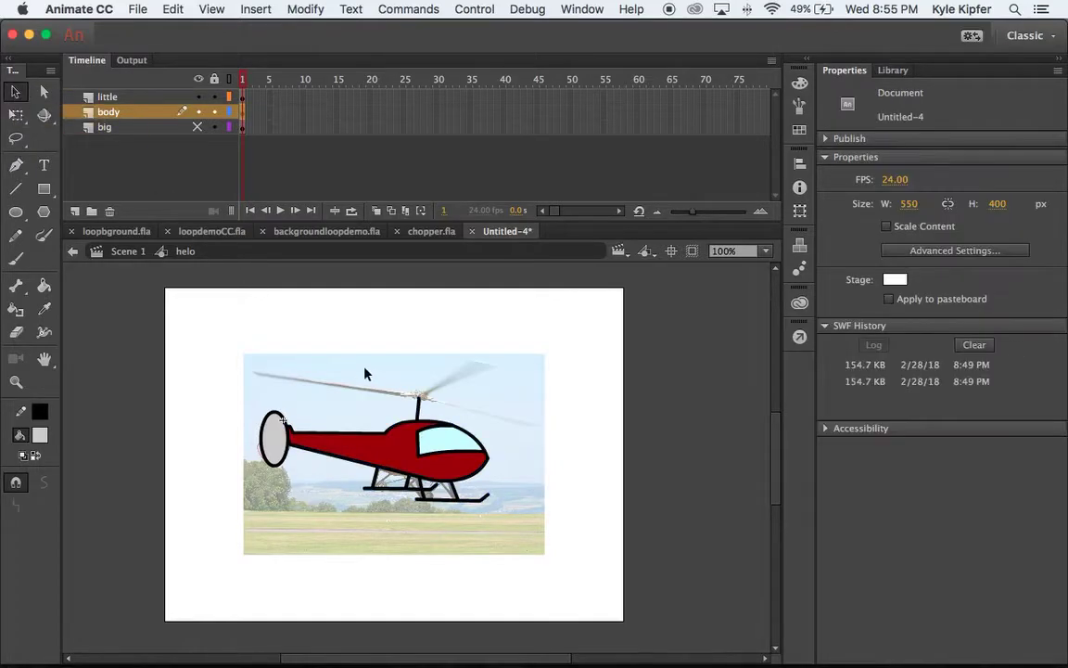
Show the big layer again and shift the main rotor oval horizontally so it centres on the mast.
left_click(196, 126)
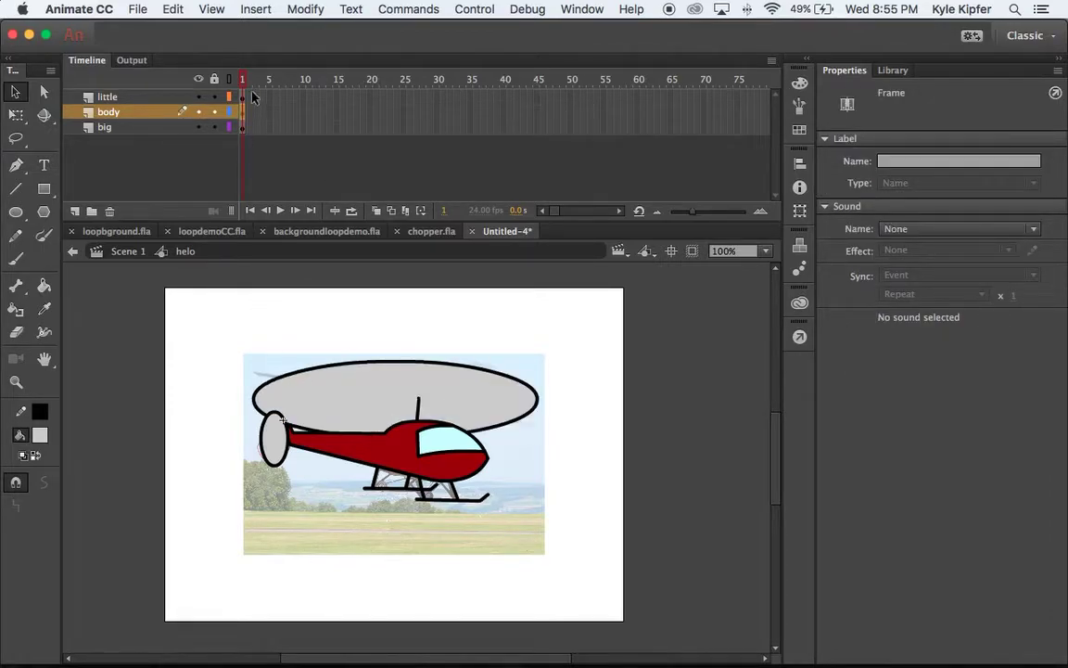
left_click(243, 131)
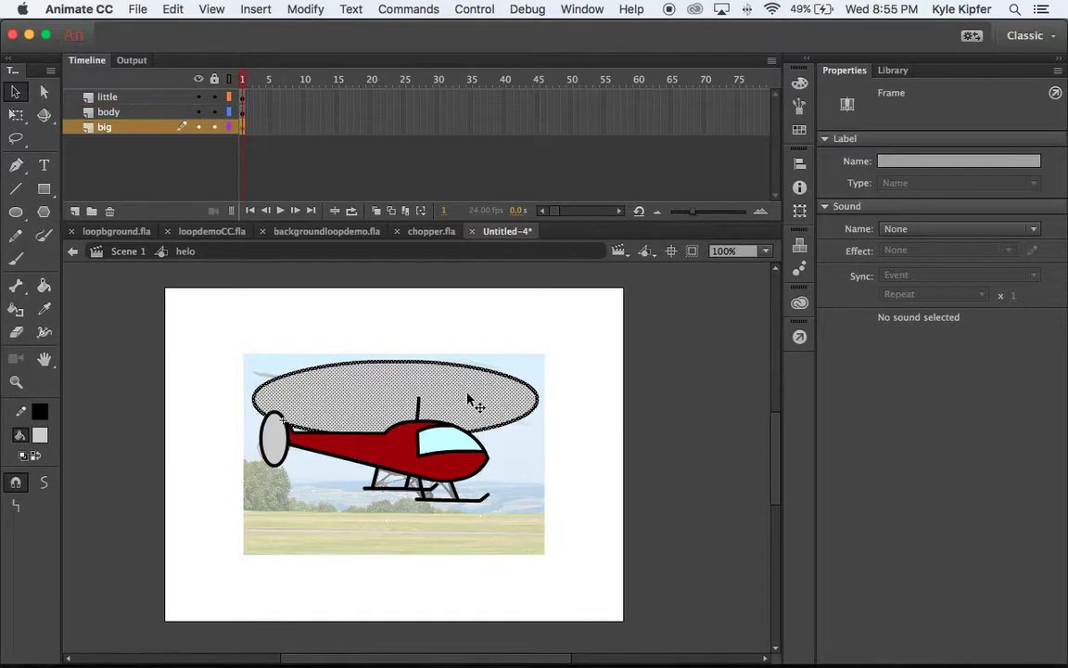
left_click_drag(352, 399, 367, 400)
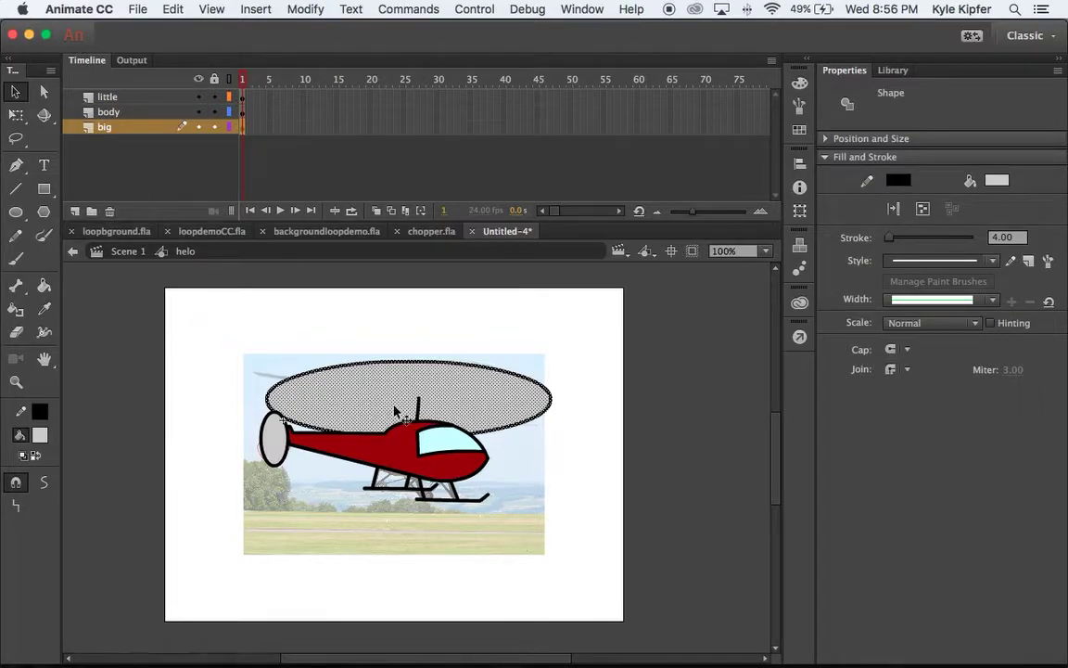
Convert the main rotor oval to a Movie Clip symbol named big.
right_click(389, 379)
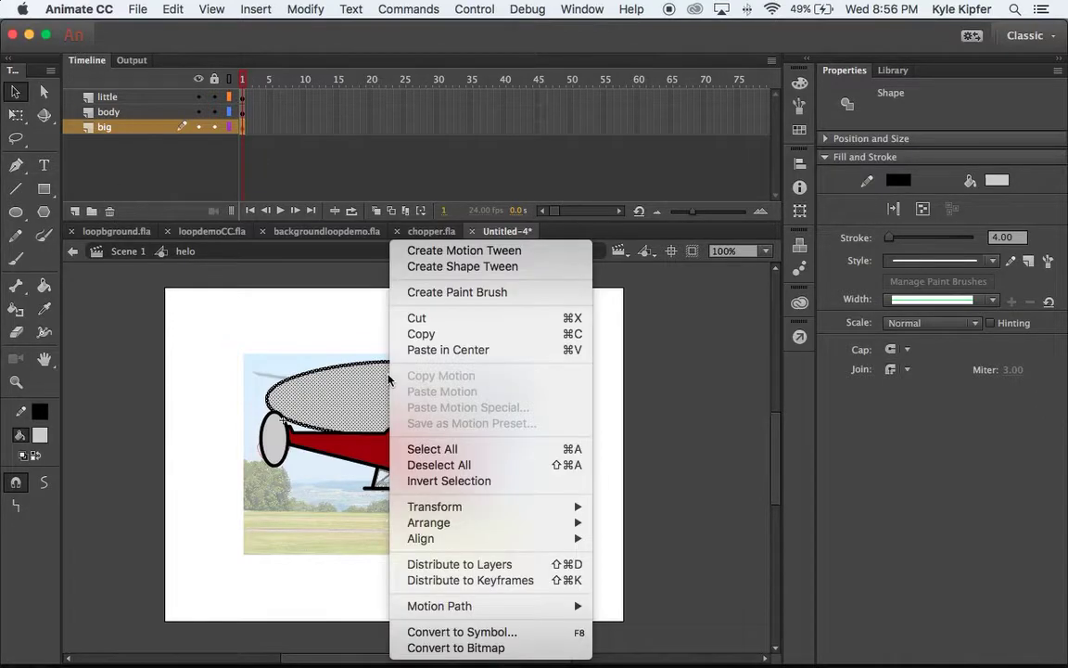
left_click(513, 633)
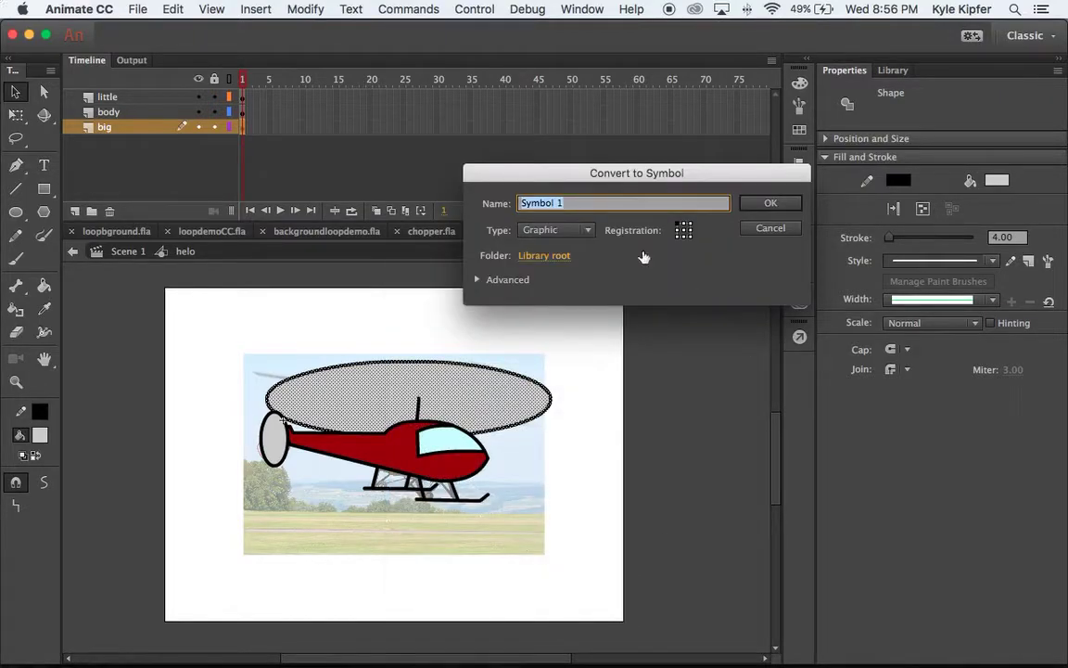
left_click(577, 230)
left_click(573, 246)
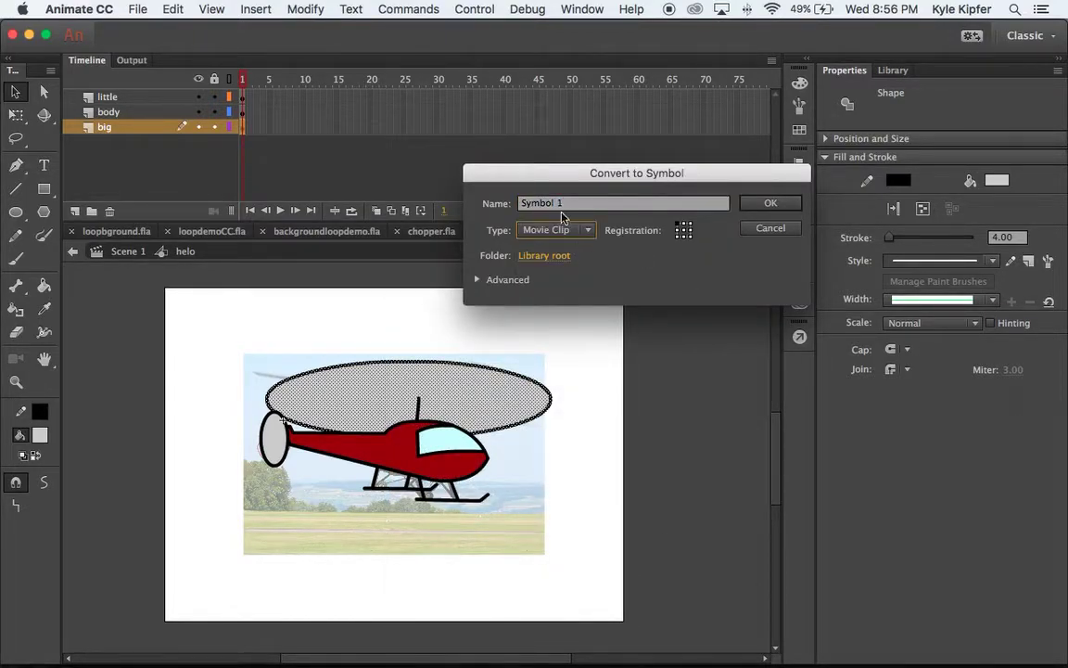
left_click_drag(564, 205, 472, 205)
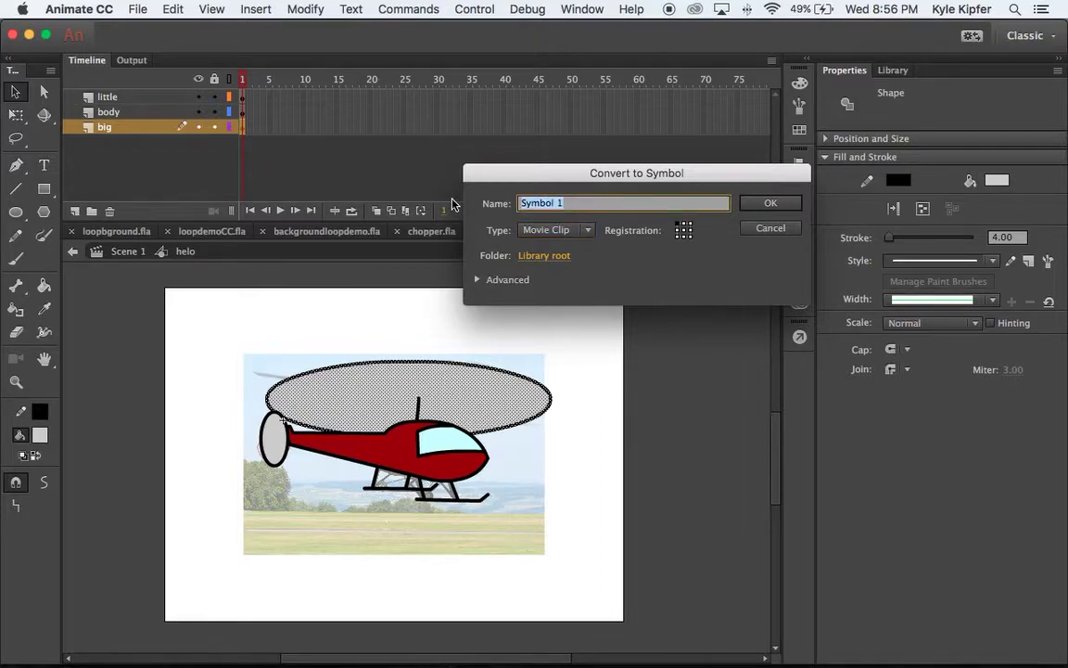
type("big")
key("Return")
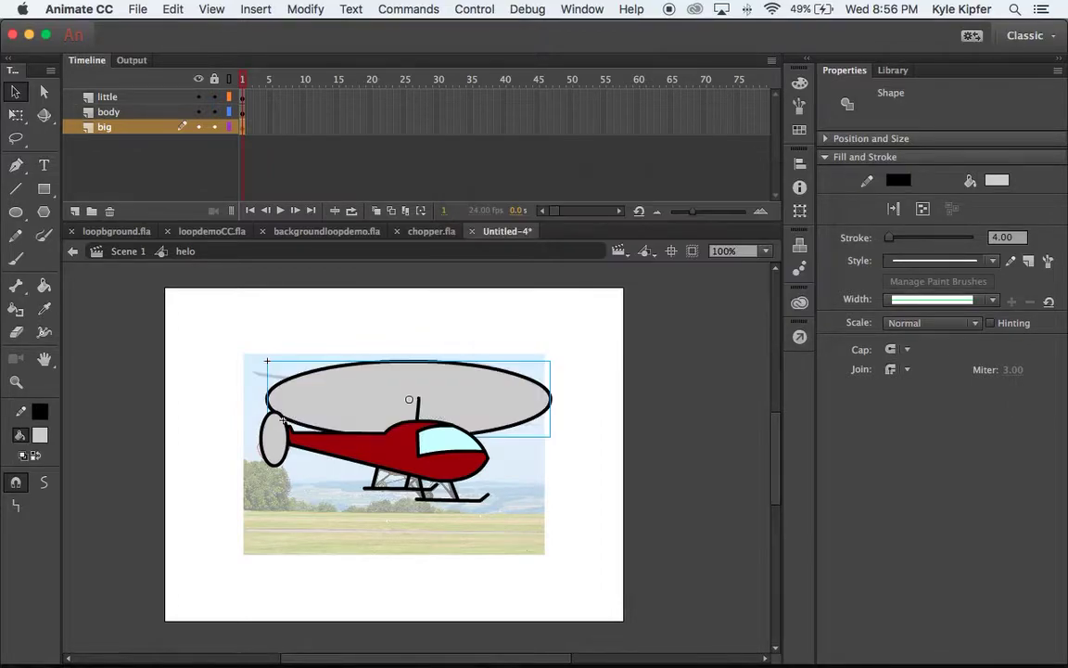
Convert the tail rotor oval on the little layer to a Movie Clip symbol named lil.
left_click(244, 98)
left_click(244, 97)
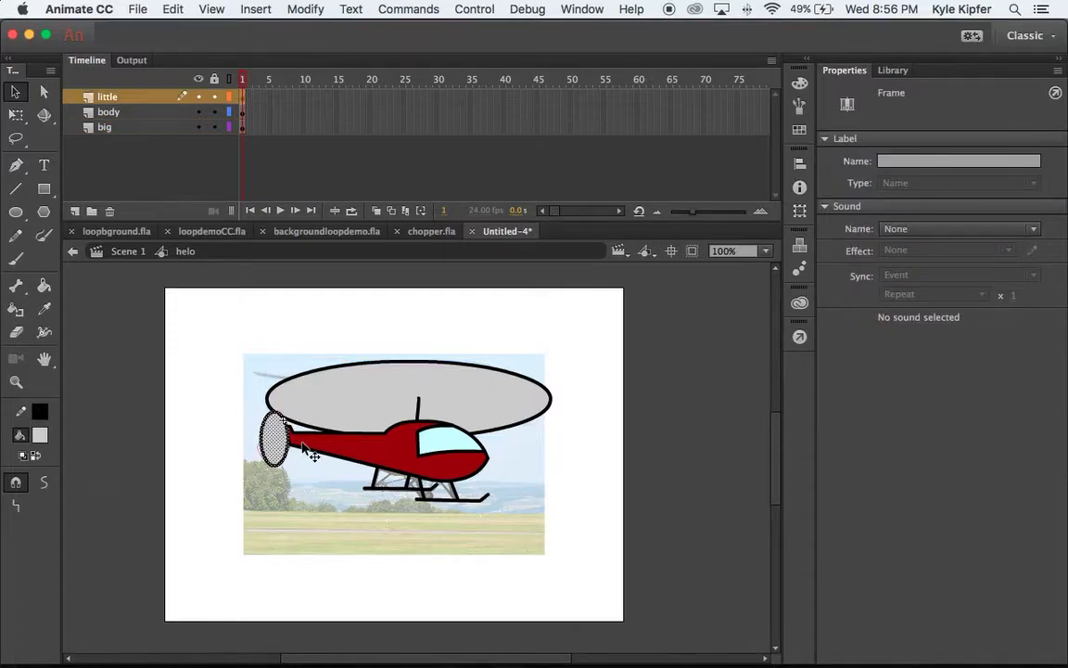
right_click(267, 438)
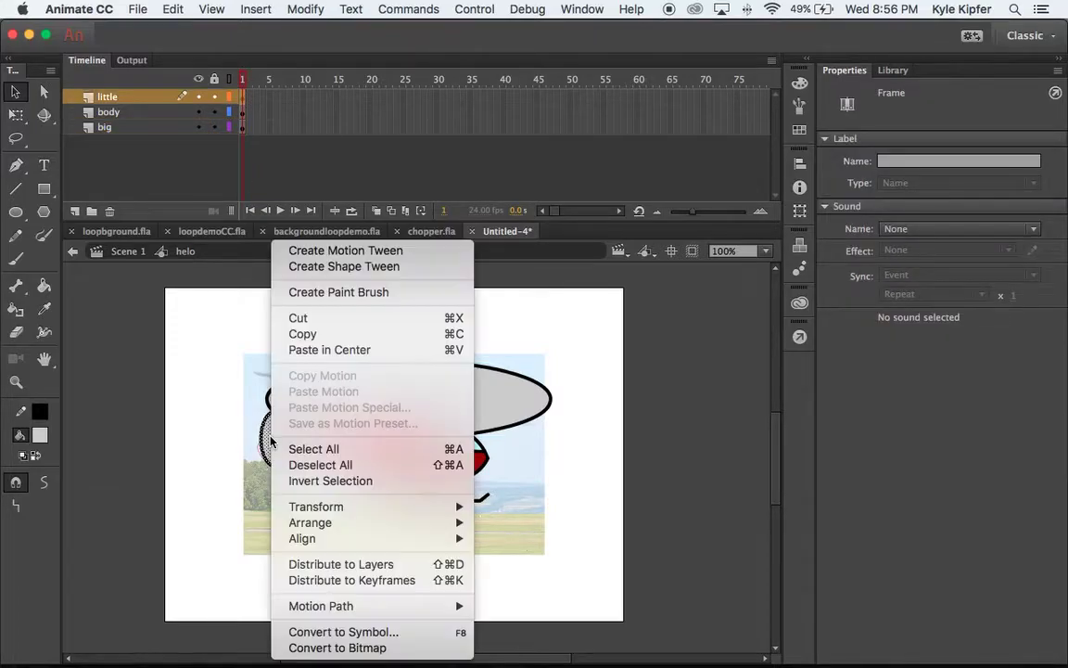
left_click(374, 632)
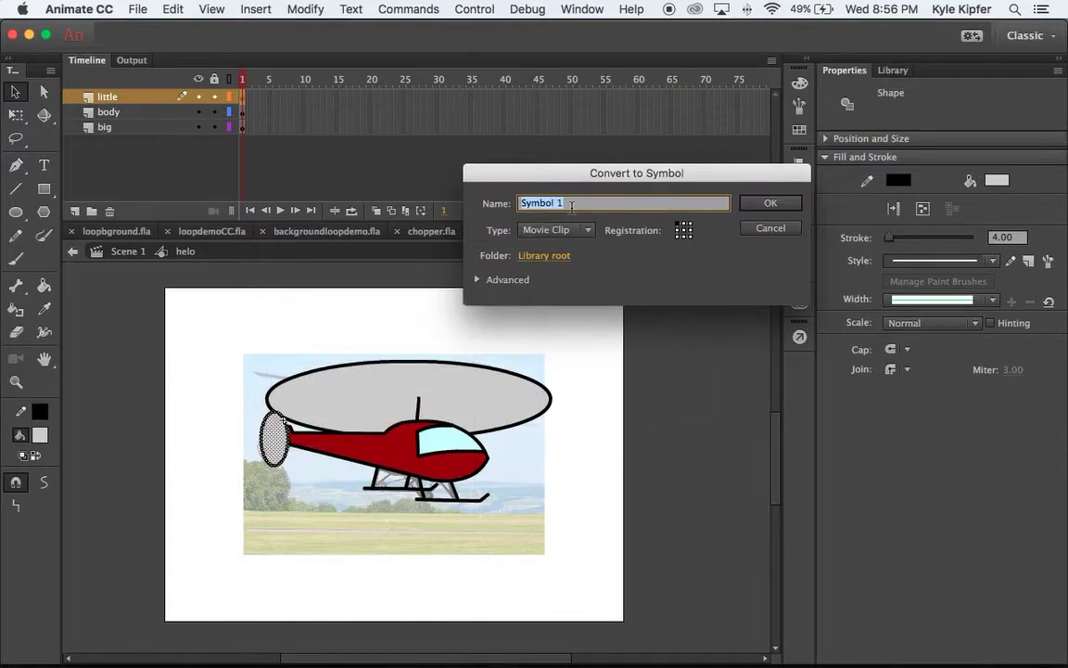
type("lil")
key("Return")
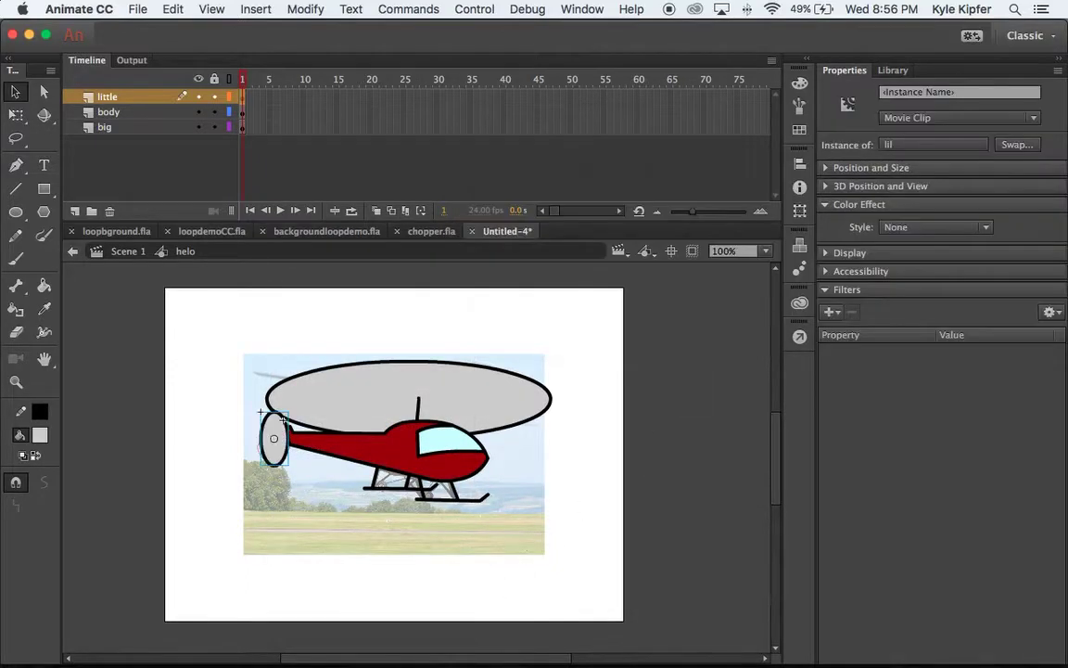
Open the big rotor symbol for editing and add a layer named motion above the oval's layer.
left_click(475, 385)
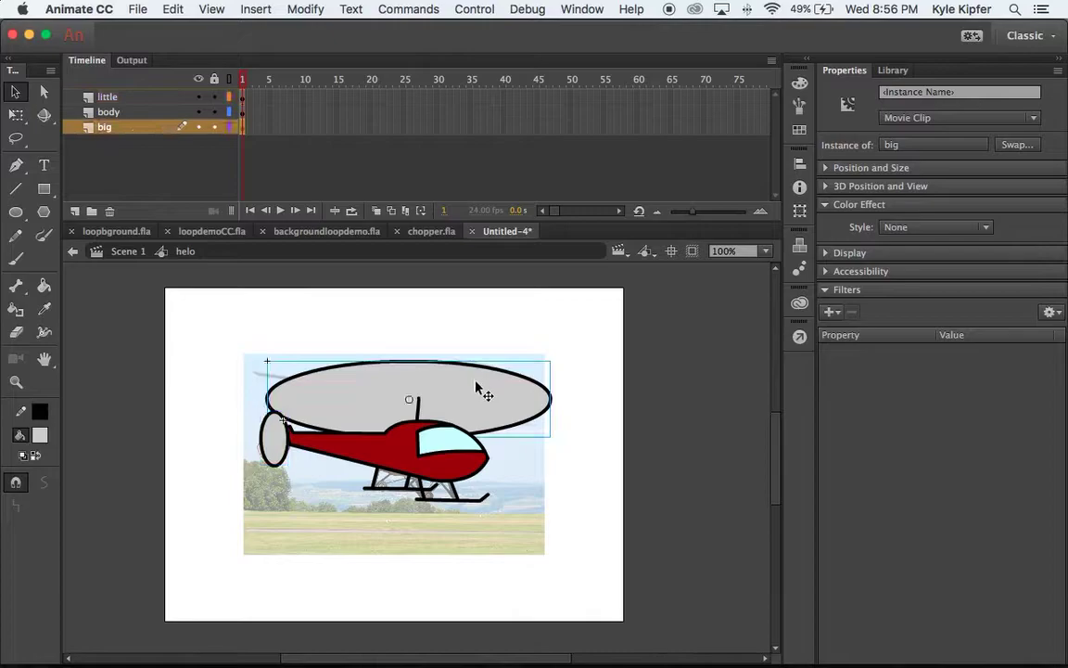
scroll(489, 410, "left", 3)
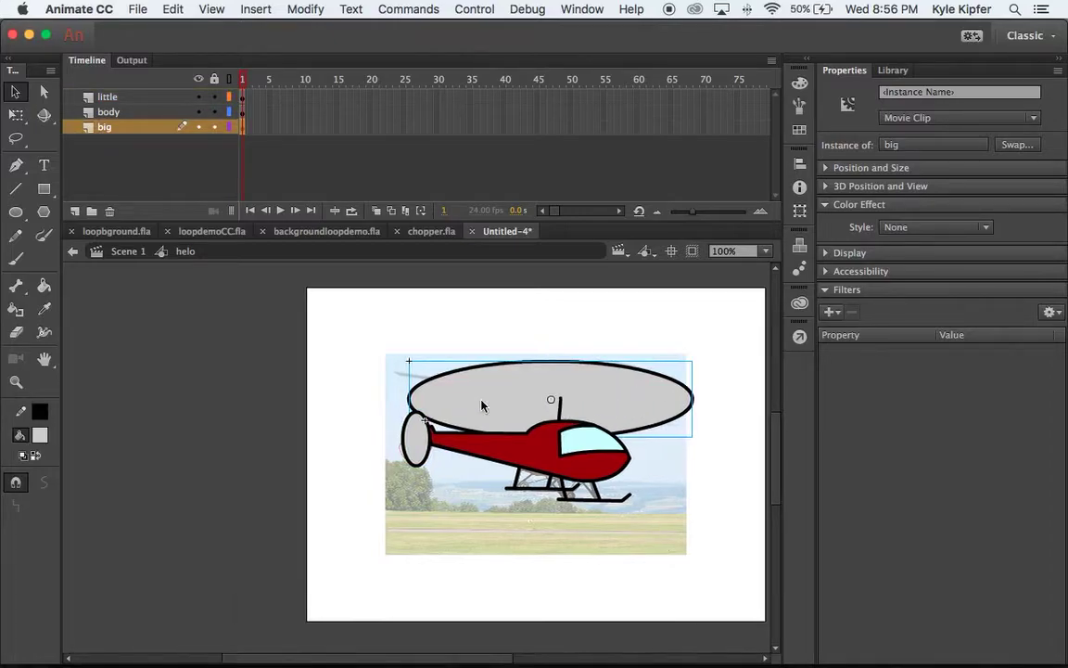
scroll(481, 405, "right", 5)
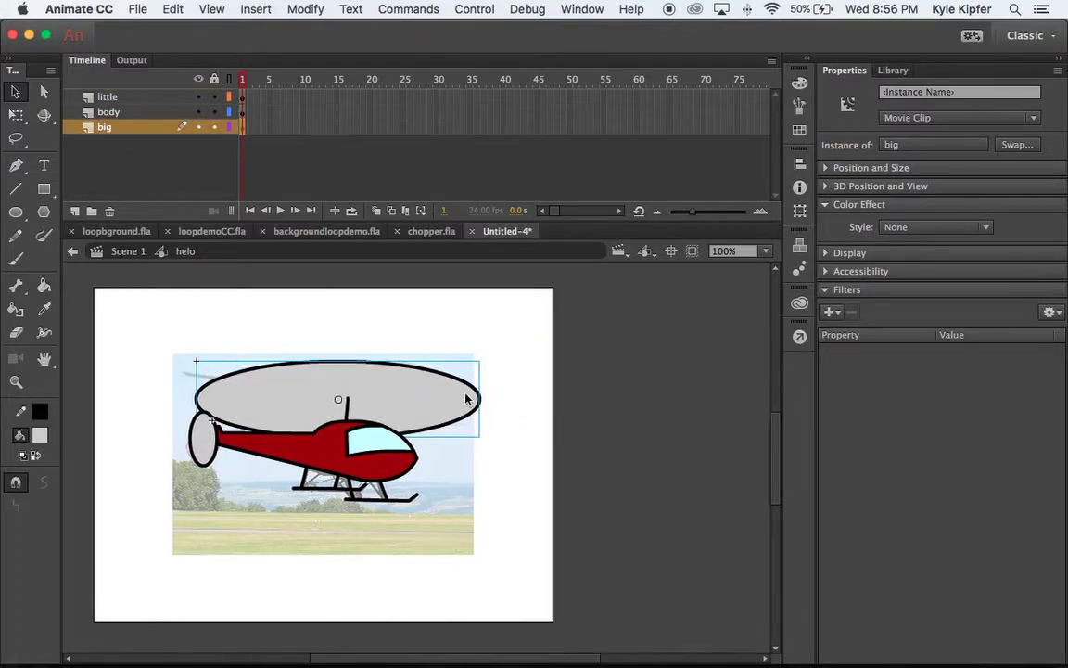
double_click(420, 400)
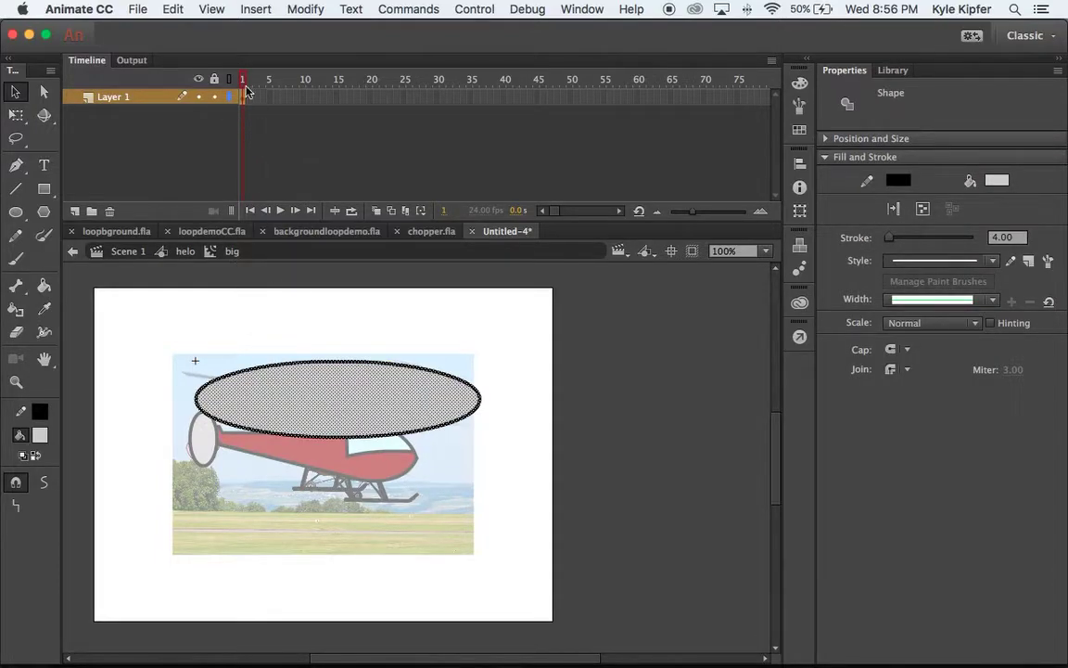
left_click(75, 213)
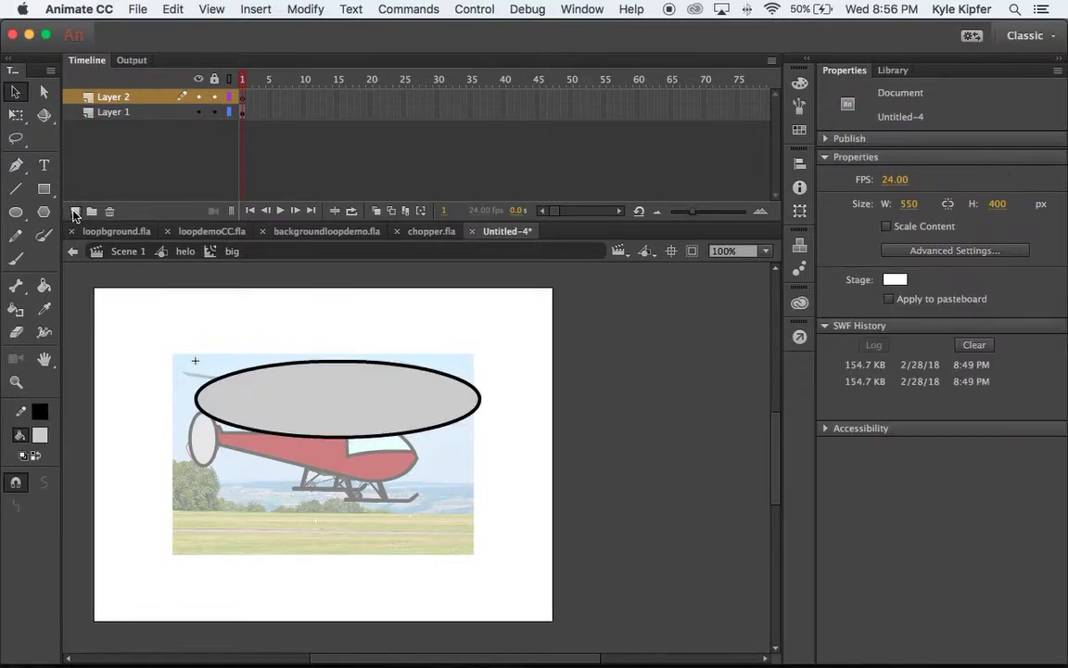
double_click(116, 97)
type("motion")
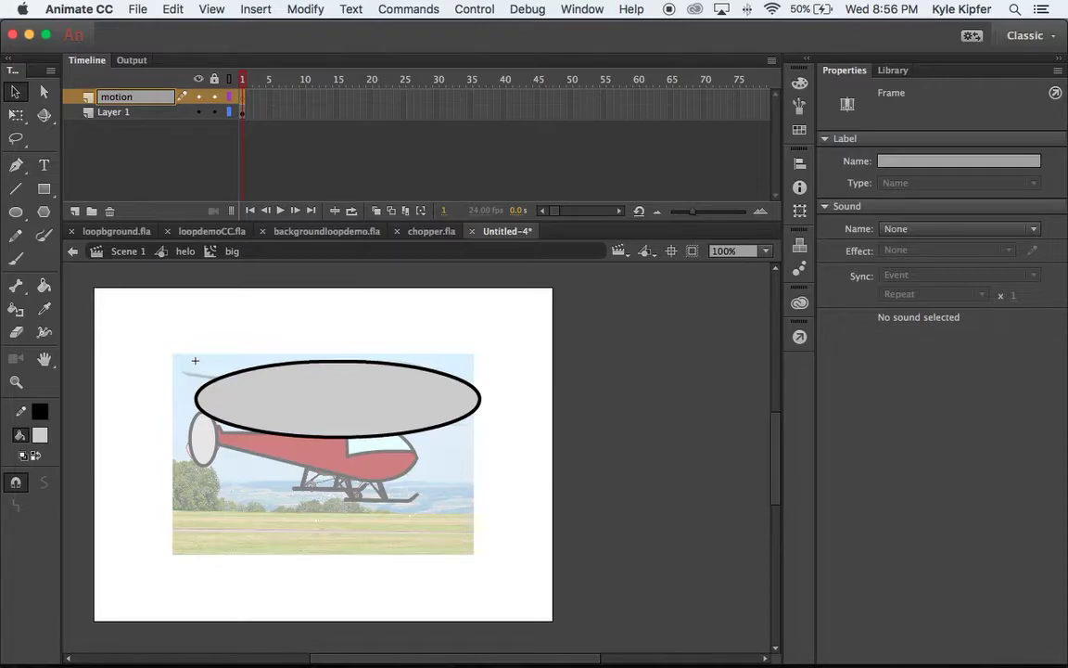
key("Return")
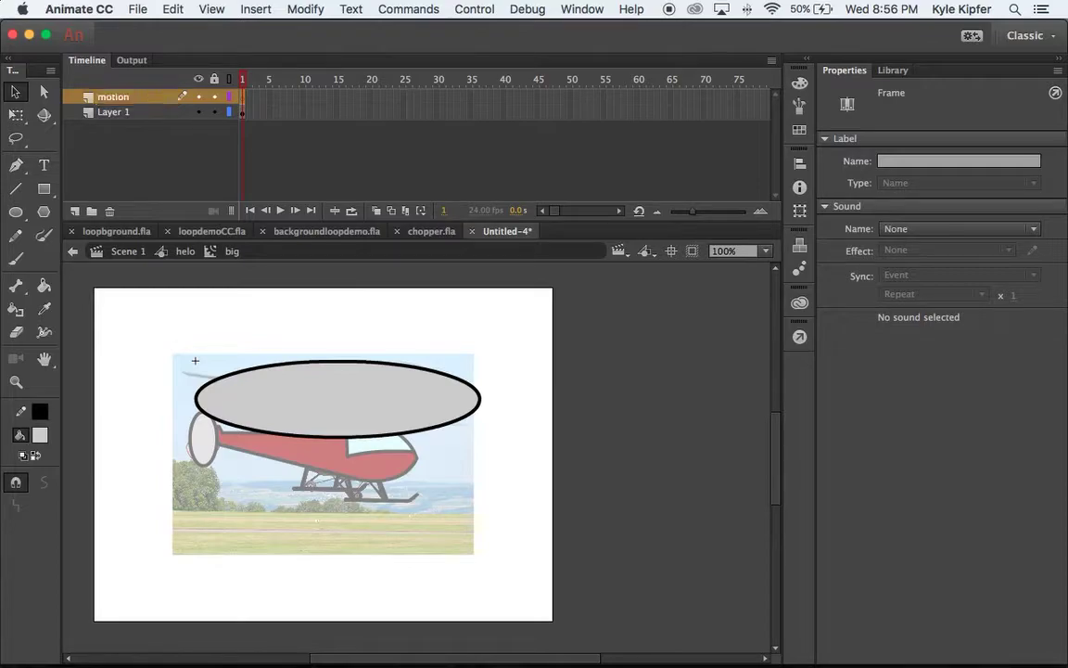
Insert blank keyframes at frames 3 and 5 of the motion layer.
left_click(261, 102)
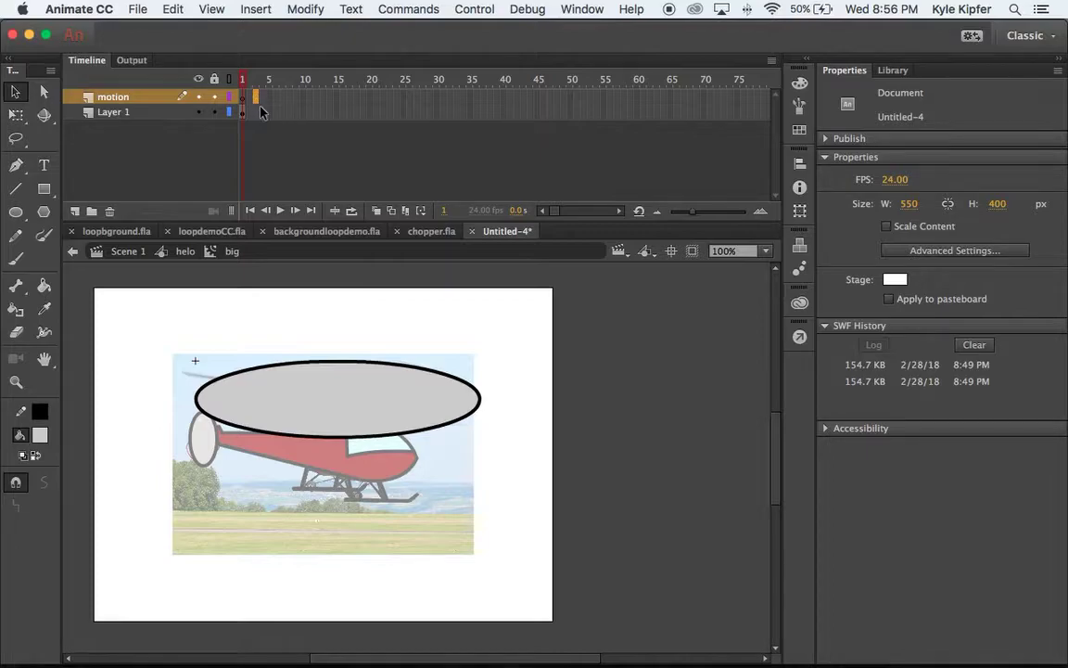
left_click(255, 100)
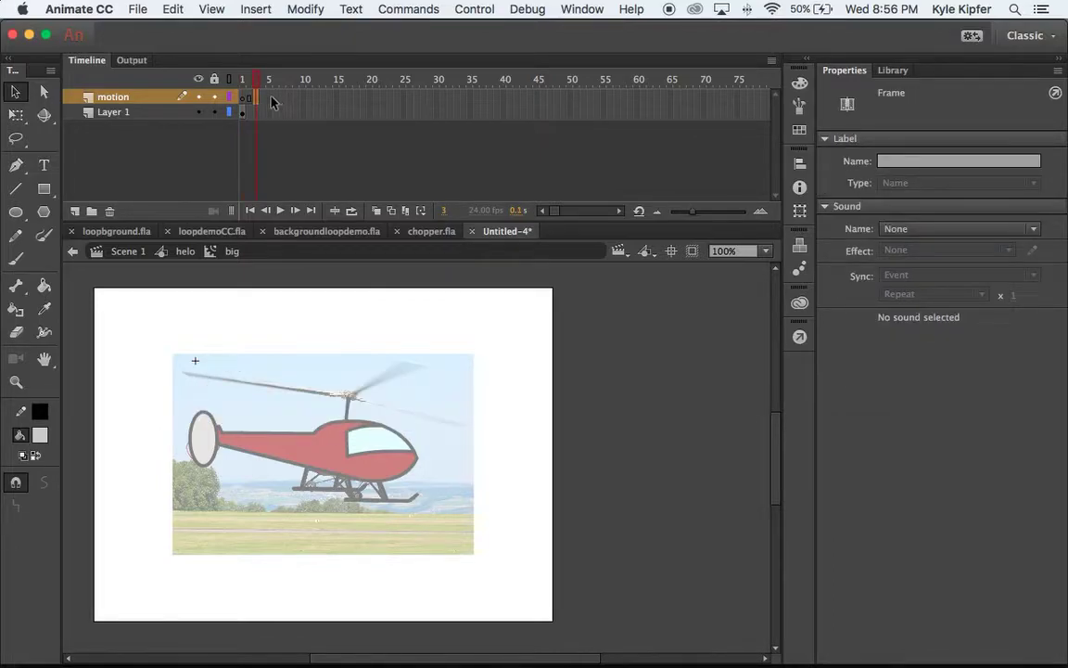
left_click(269, 103)
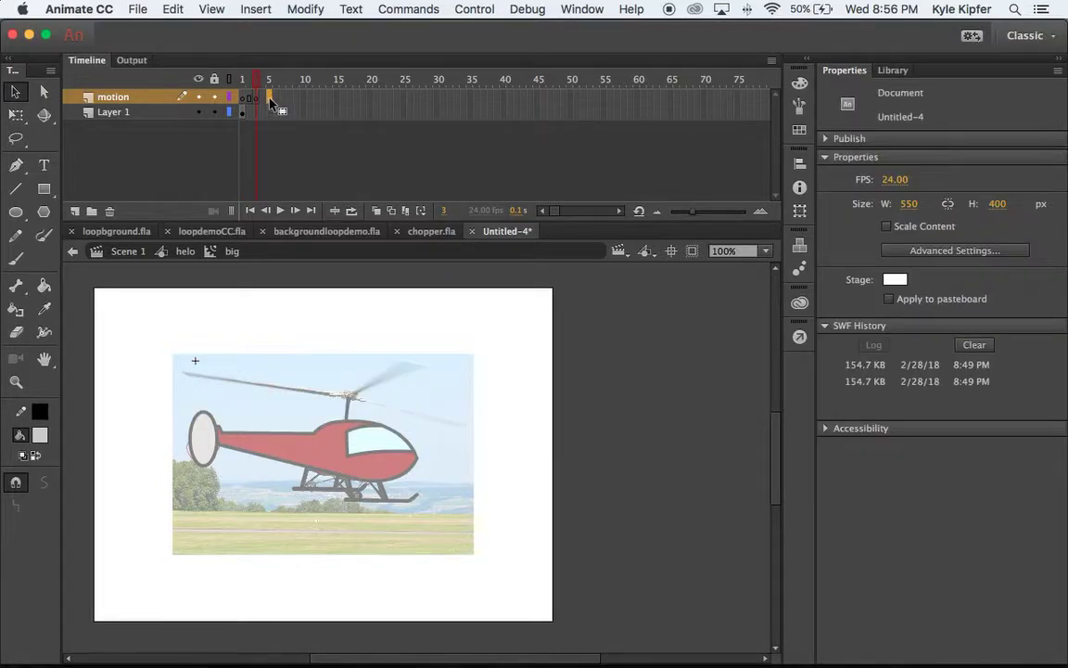
left_click(269, 98)
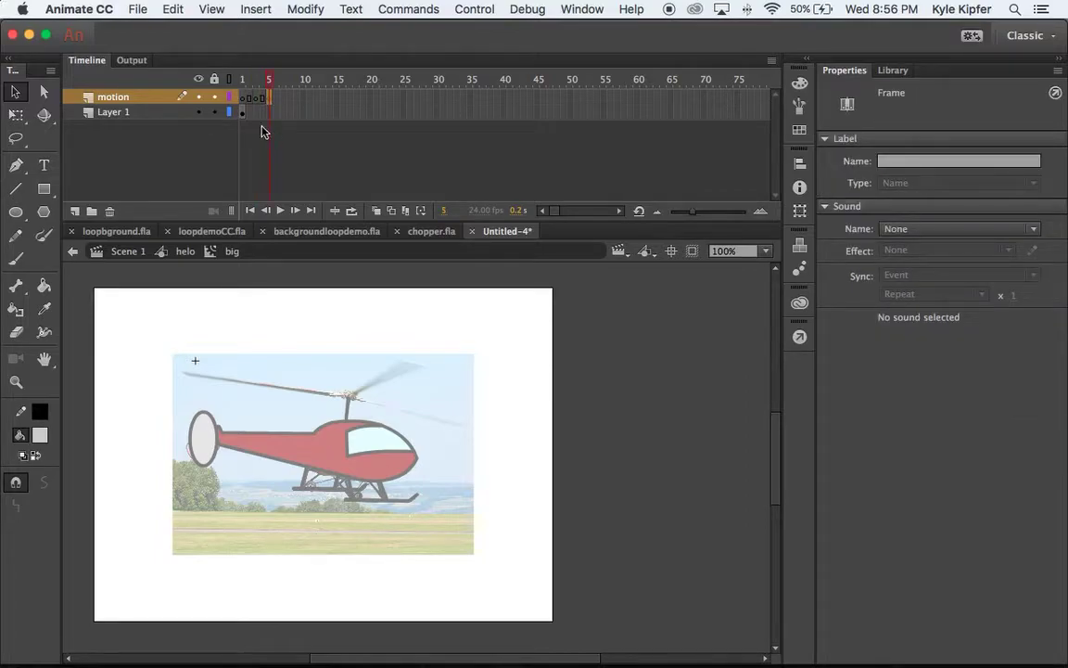
Draw black motion lines near both ends of the rotor oval on frame 1 of the motion layer with the Pencil tool in Smooth mode.
left_click(243, 99)
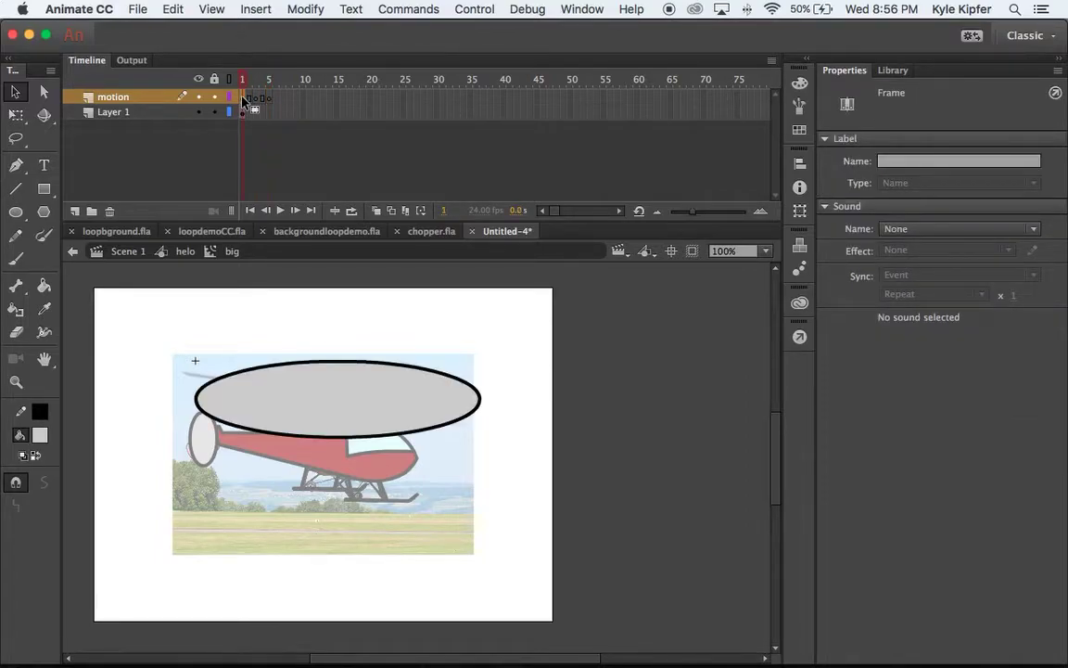
mouse_move(246, 100)
left_mouse_down()
mouse_move(269, 112)
mouse_move(258, 116)
left_mouse_up()
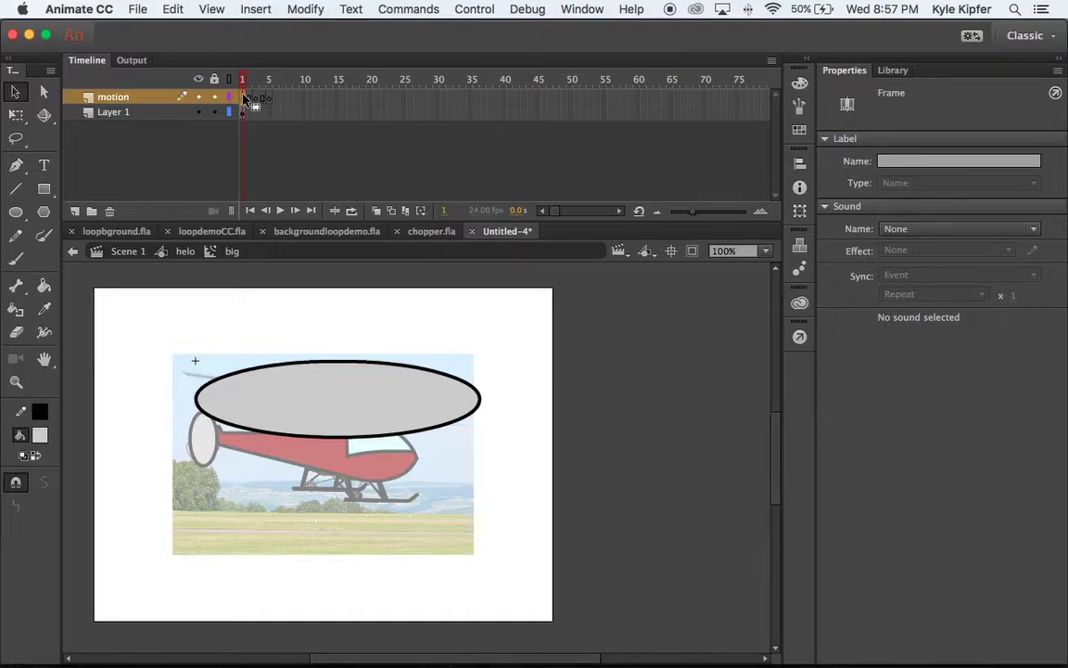
left_click(13, 238)
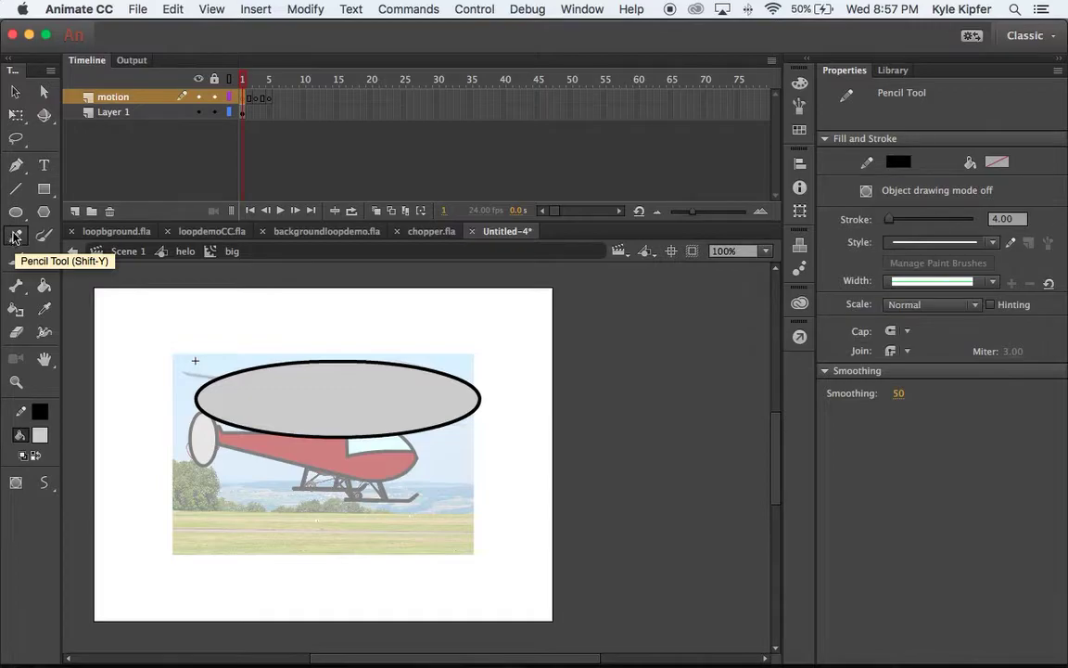
left_click(44, 482)
left_click(102, 501)
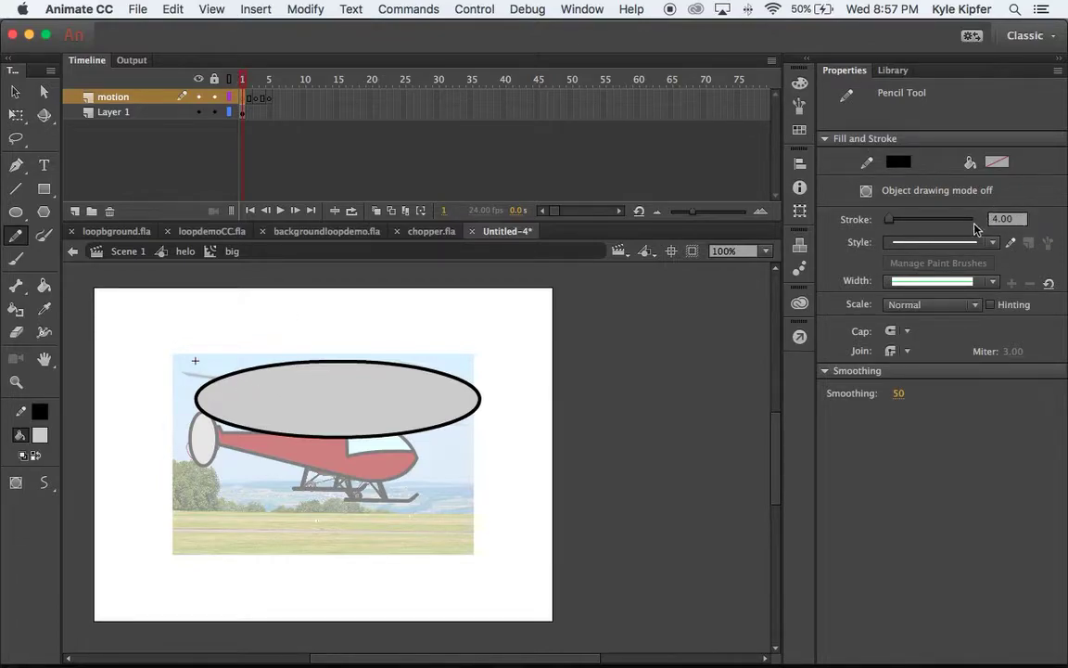
mouse_move(220, 396)
left_mouse_down()
mouse_move(246, 384)
mouse_move(227, 404)
mouse_move(257, 389)
left_mouse_up()
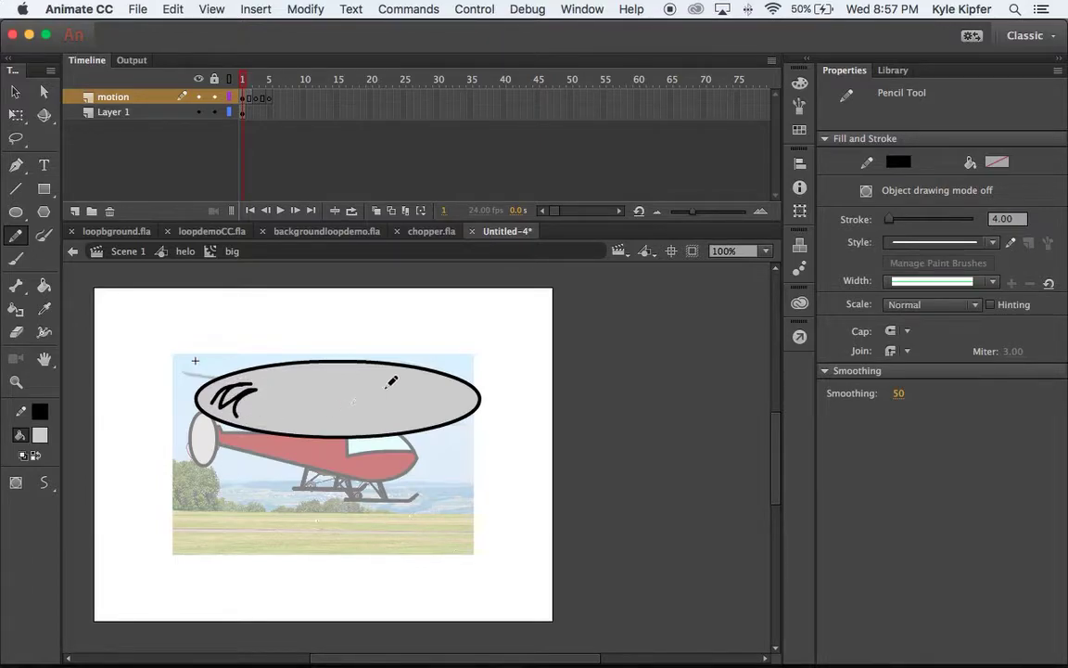
mouse_move(415, 375)
left_mouse_down()
mouse_move(414, 418)
mouse_move(437, 400)
mouse_move(429, 384)
mouse_move(454, 413)
left_mouse_up()
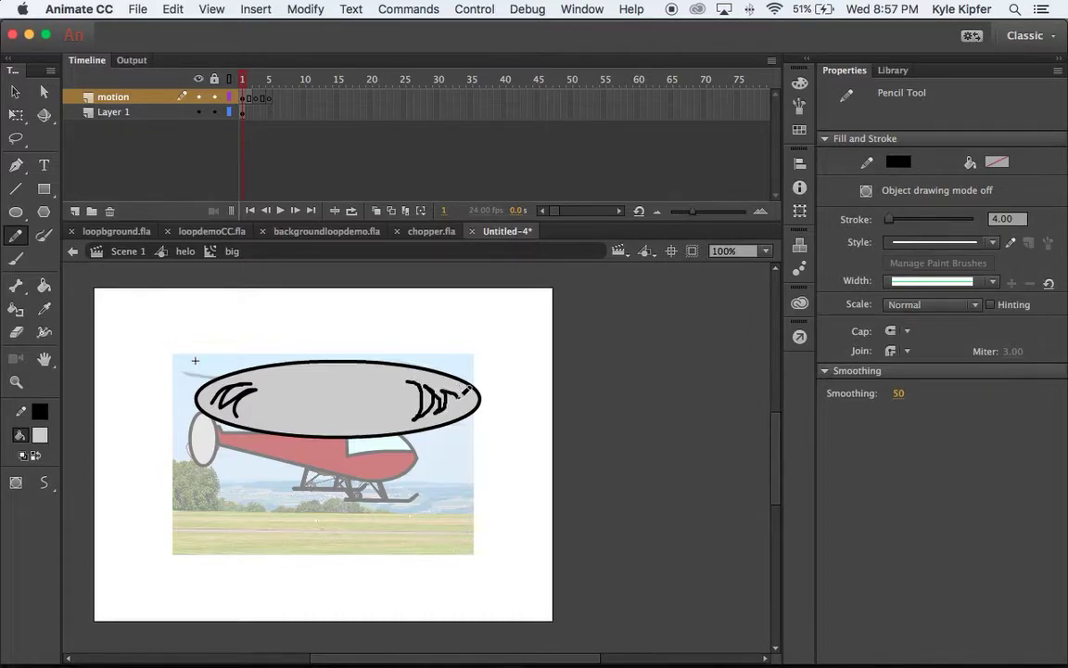
Extend the rotor oval on Layer 1 through frame 5 and return to frame 1.
left_click(256, 97)
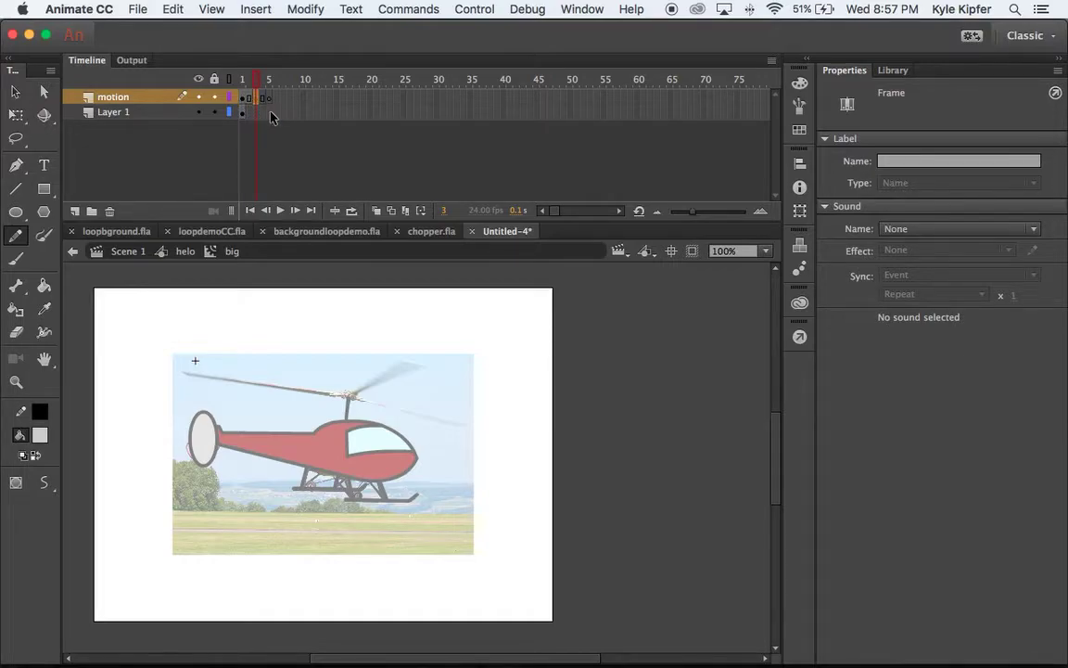
left_click(271, 116)
left_click(257, 99)
left_click(98, 111)
left_click(242, 112)
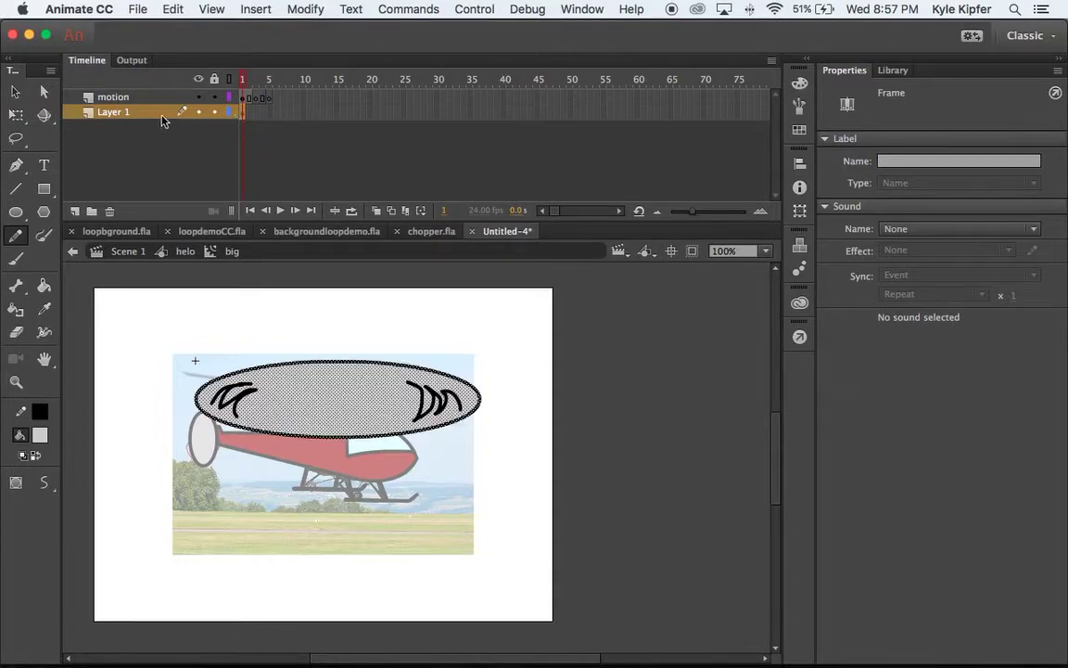
left_click(270, 113)
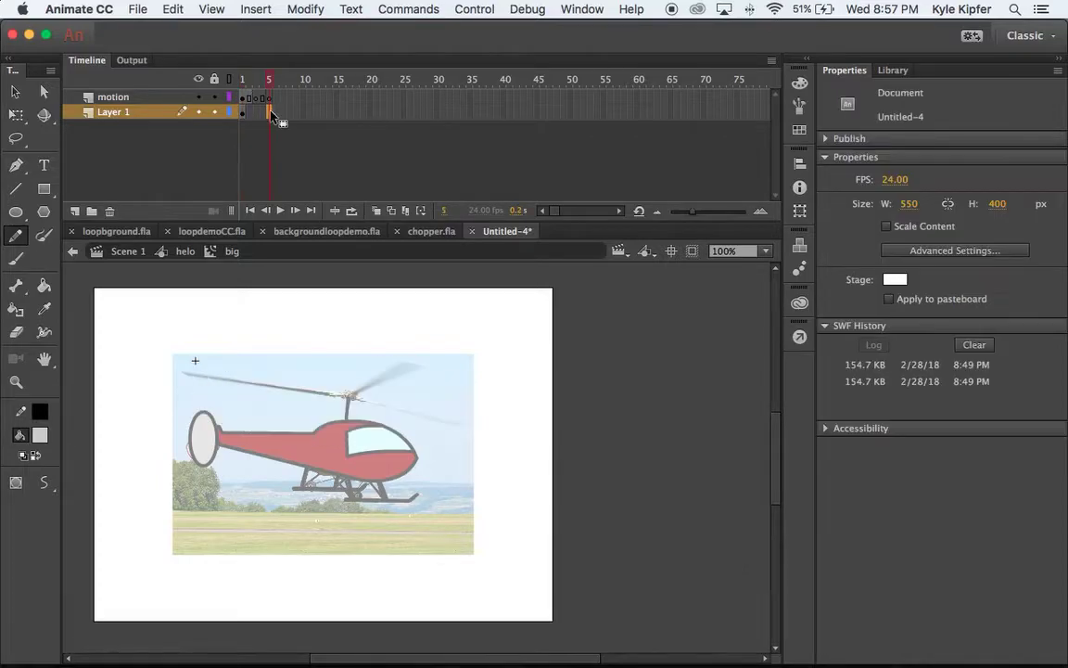
right_click(270, 113)
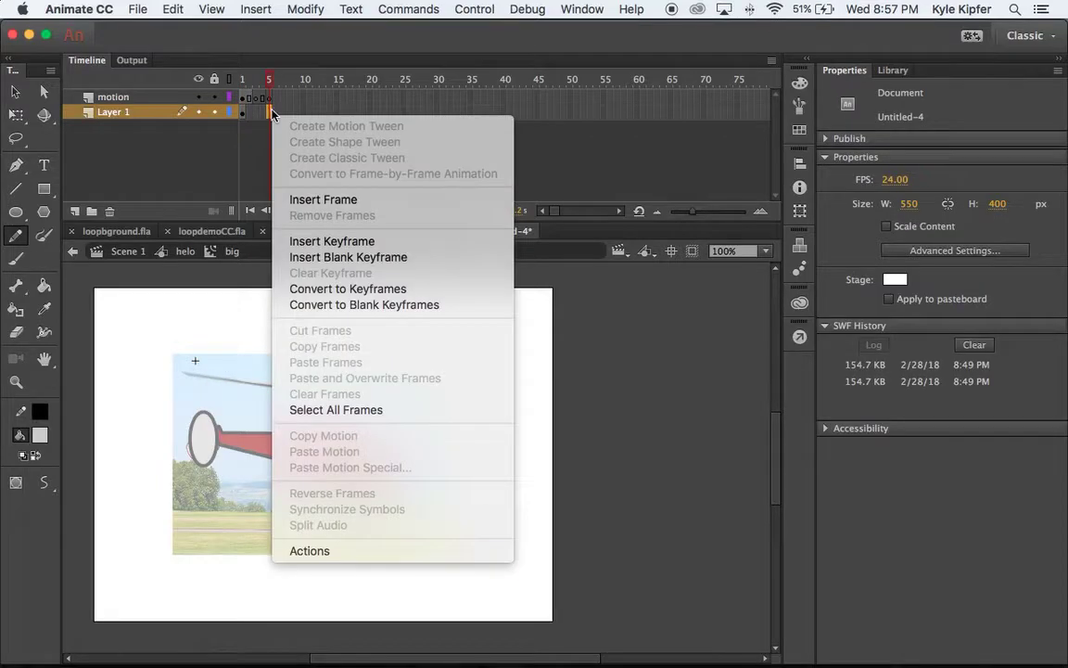
left_click(320, 201)
left_click_drag(270, 81, 242, 82)
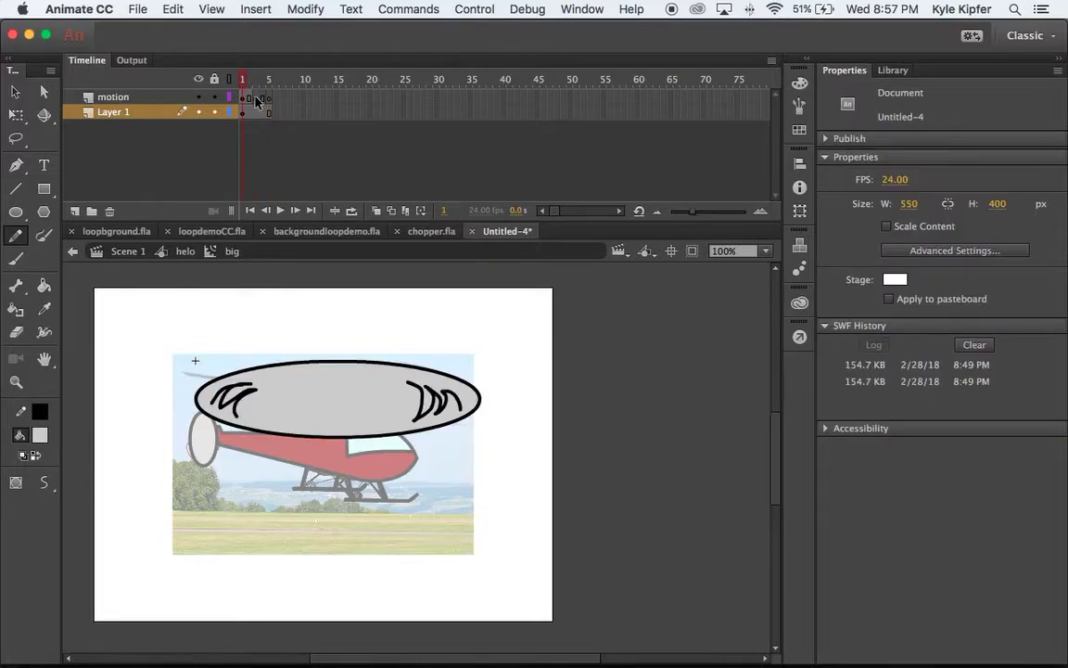
left_click(170, 109)
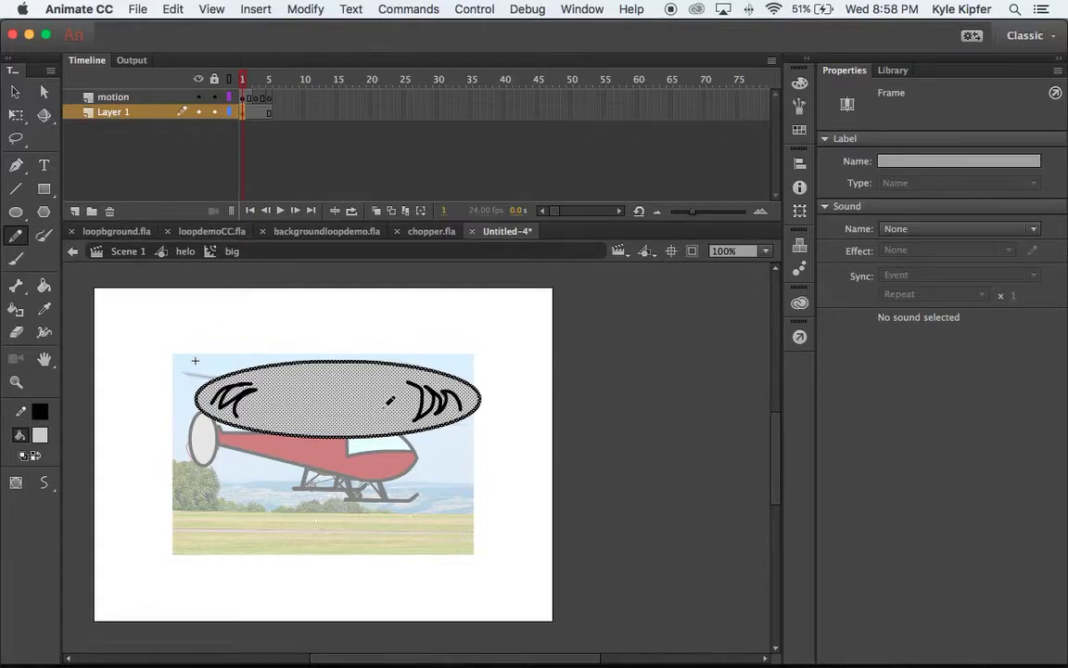
Rename Layer 1 of the big rotor symbol to prop.
left_click(118, 113)
double_click(119, 113)
type("p")
key("Return")
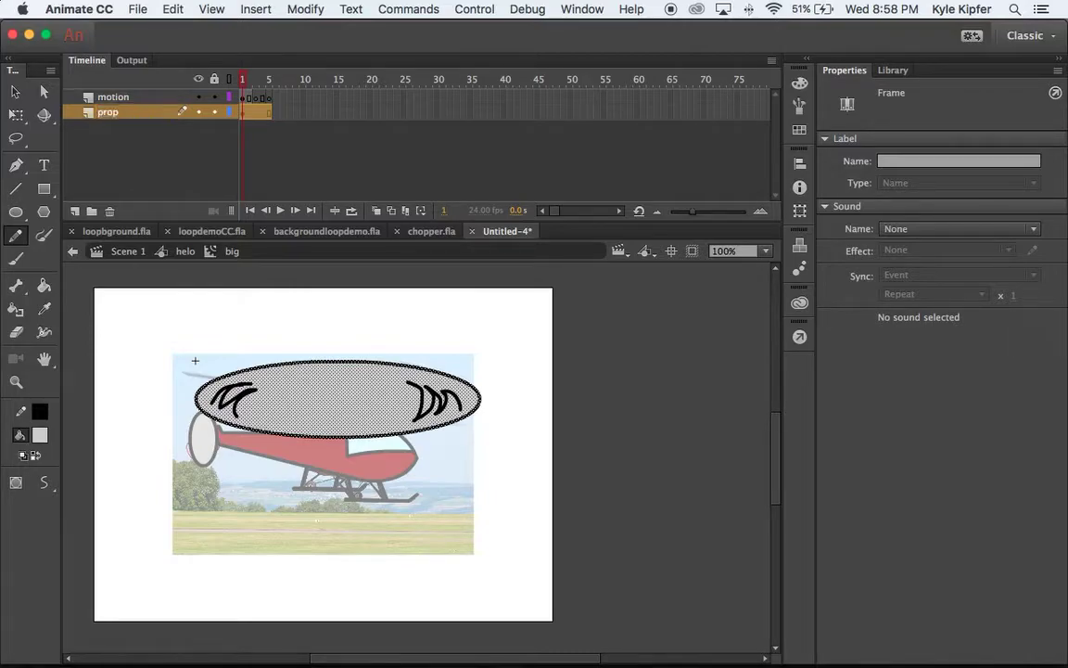
Draw black zigzag motion lines at the upper left and lower right of the rotor oval on frame 3 of the motion layer.
left_click(258, 97)
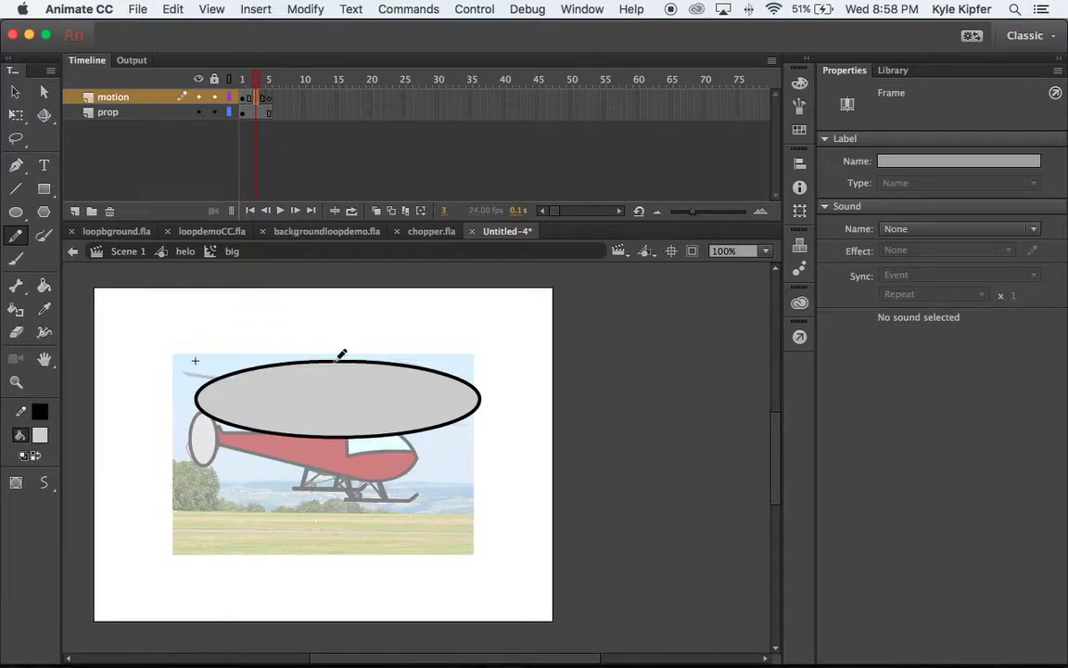
left_click(243, 80)
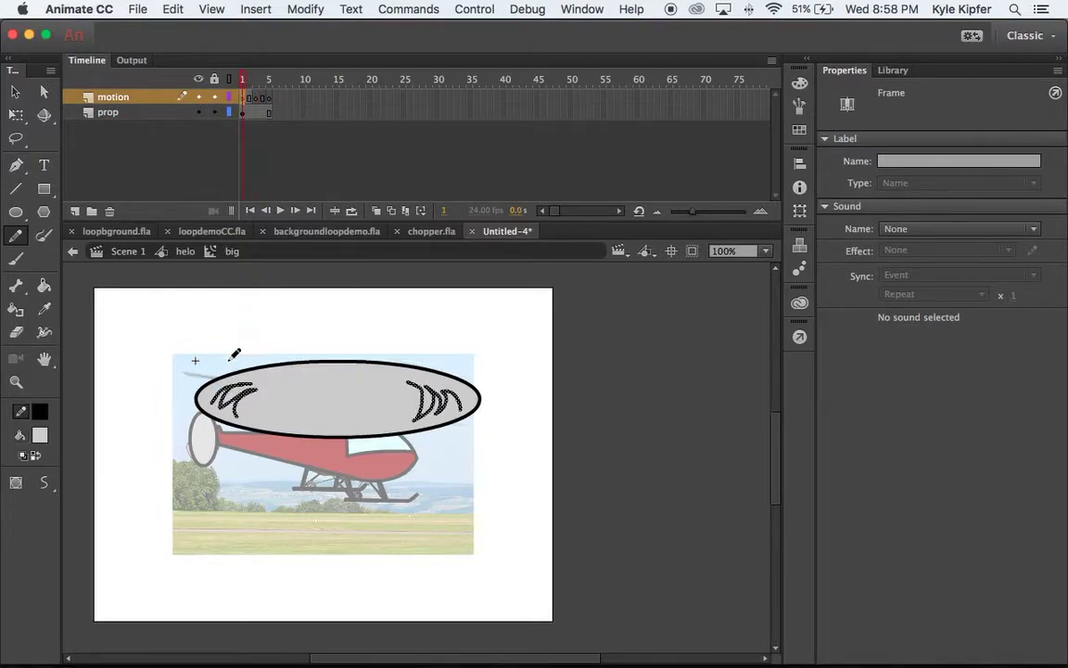
left_click(256, 96)
left_click_drag(268, 370, 322, 378)
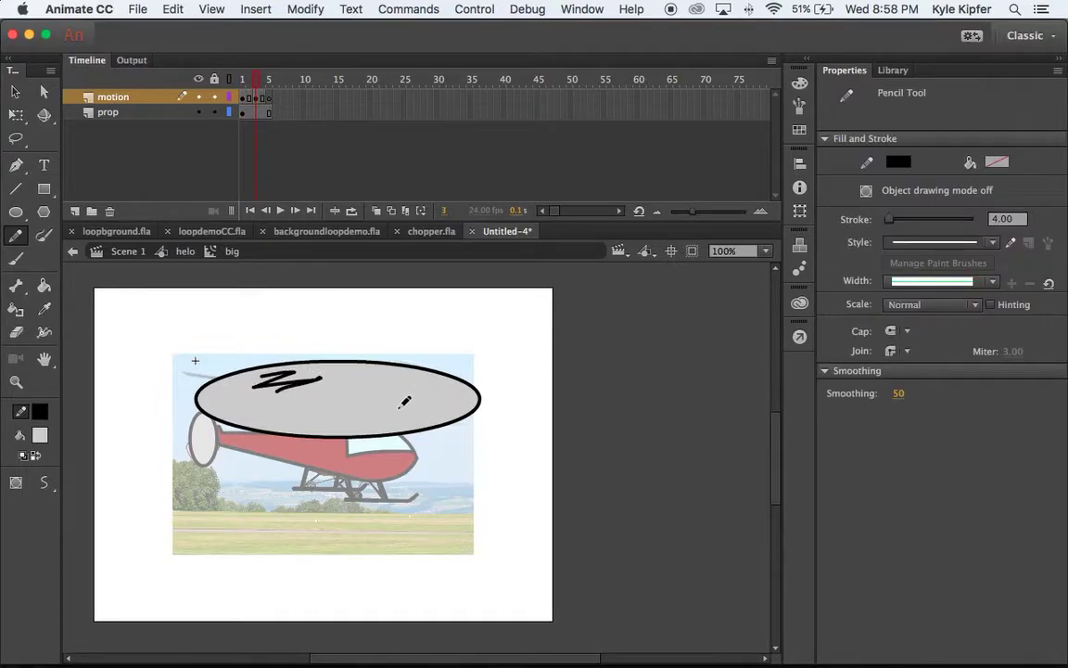
mouse_move(374, 405)
left_mouse_down()
mouse_move(379, 417)
mouse_move(412, 410)
left_mouse_up()
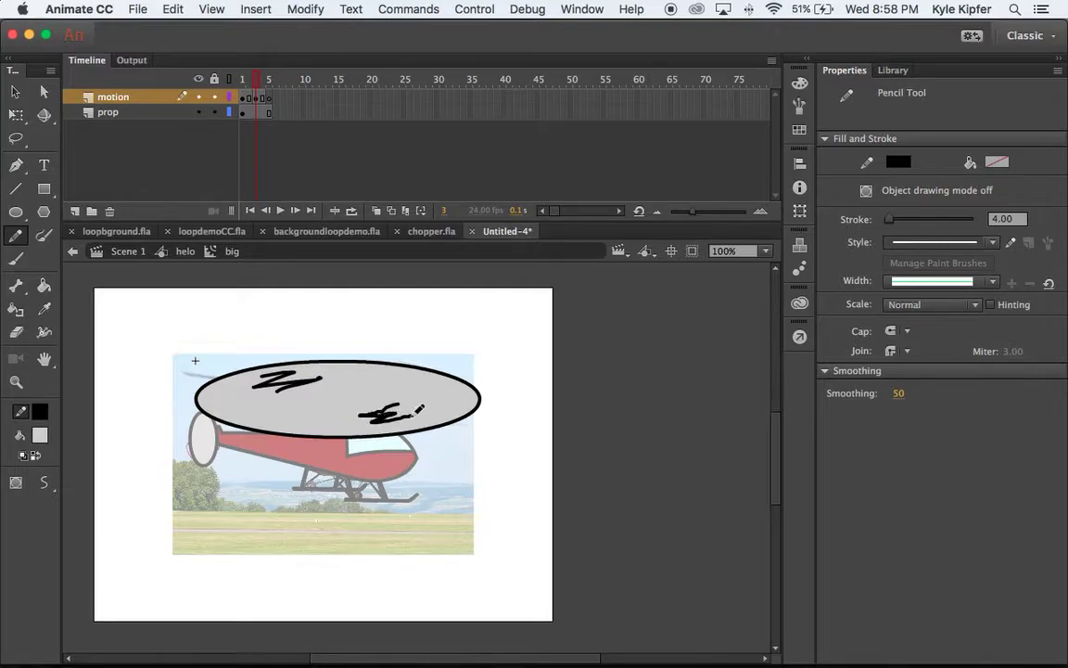
Draw black motion lines at the rotor oval's lower left and upper right on frame 5 of the motion layer, and return to frame 1.
left_click(268, 98)
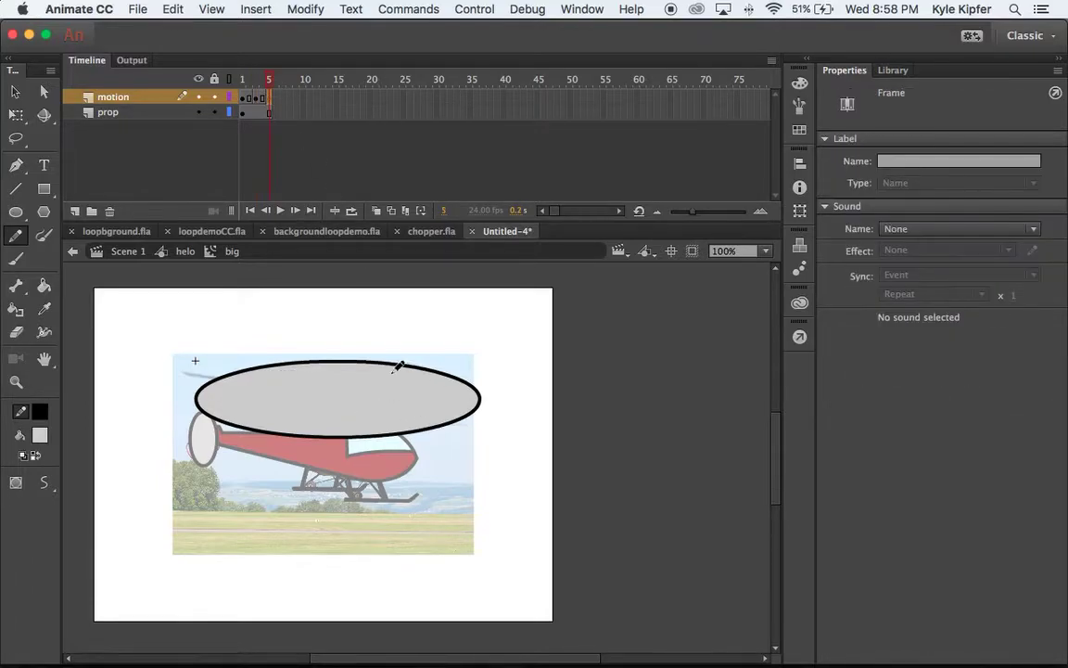
mouse_move(263, 409)
left_mouse_down()
mouse_move(318, 412)
mouse_move(297, 415)
mouse_move(309, 422)
left_mouse_up()
mouse_move(343, 374)
left_mouse_down()
mouse_move(389, 372)
mouse_move(376, 378)
mouse_move(385, 381)
left_mouse_up()
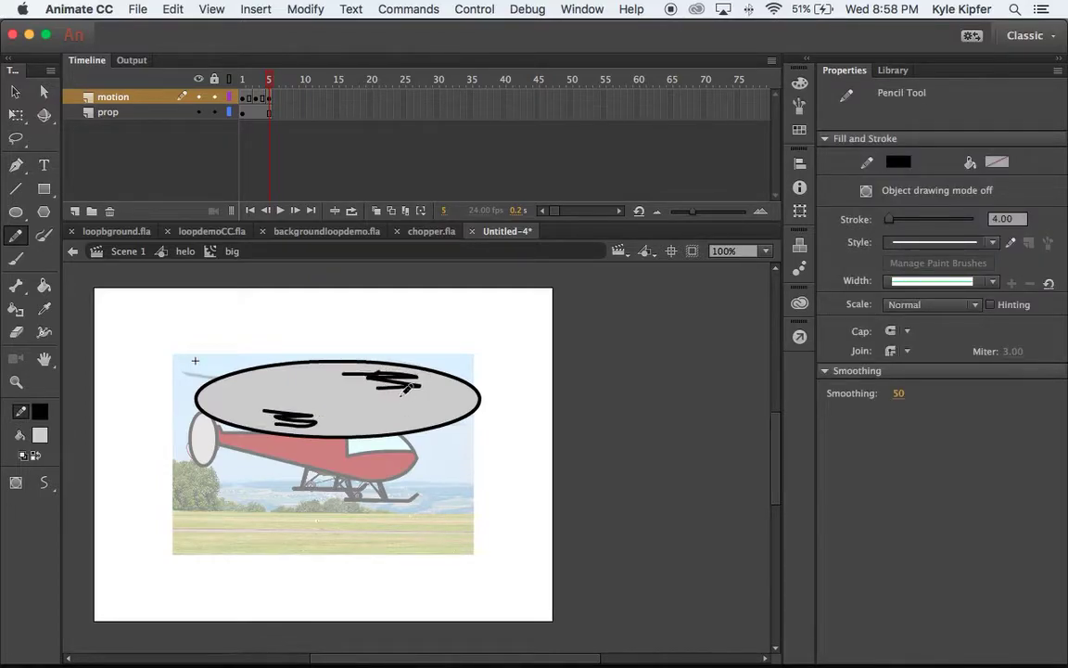
left_click(243, 81)
mouse_move(243, 81)
left_mouse_down()
mouse_move(232, 82)
mouse_move(271, 82)
mouse_move(214, 82)
mouse_move(287, 81)
mouse_move(200, 79)
mouse_move(287, 79)
mouse_move(238, 80)
mouse_move(275, 80)
mouse_move(238, 79)
mouse_move(244, 129)
left_mouse_up()
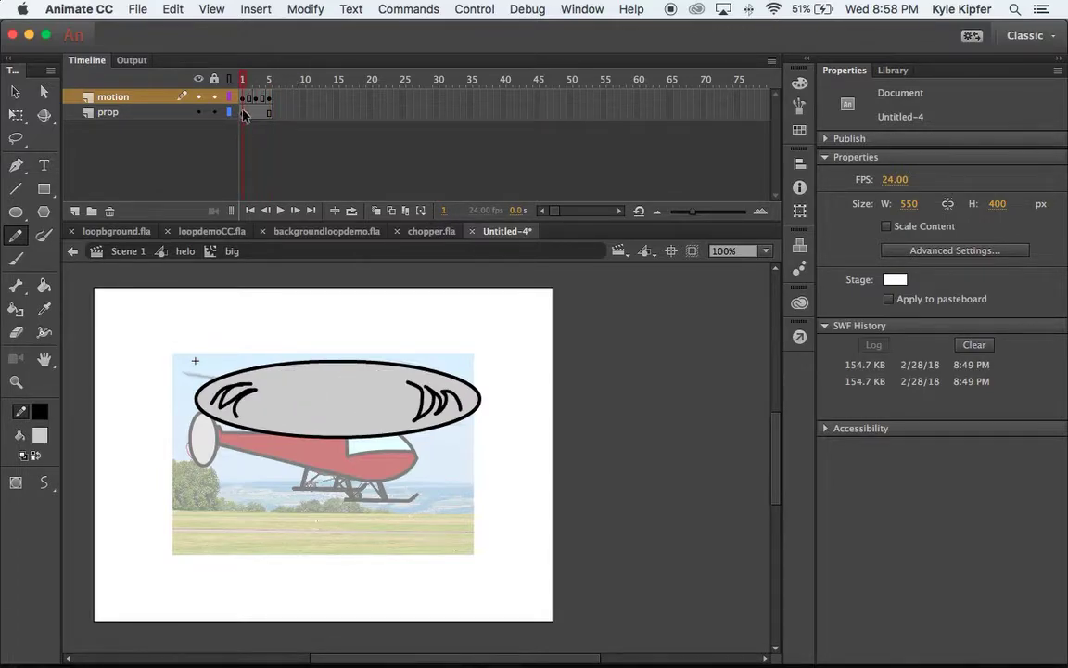
left_click(243, 113)
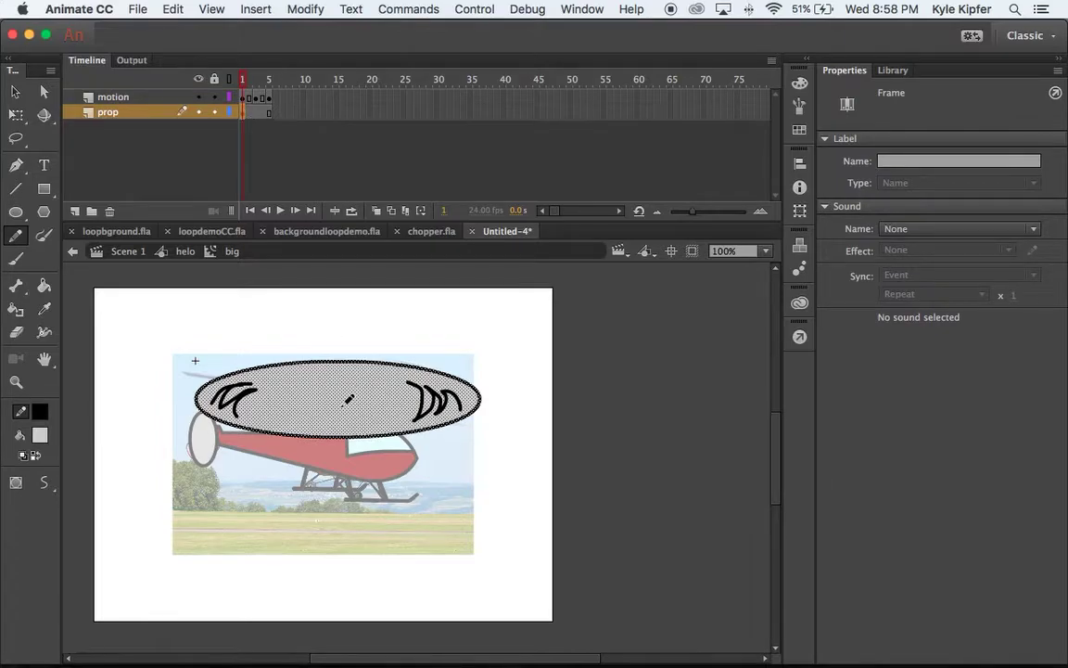
left_click(794, 86)
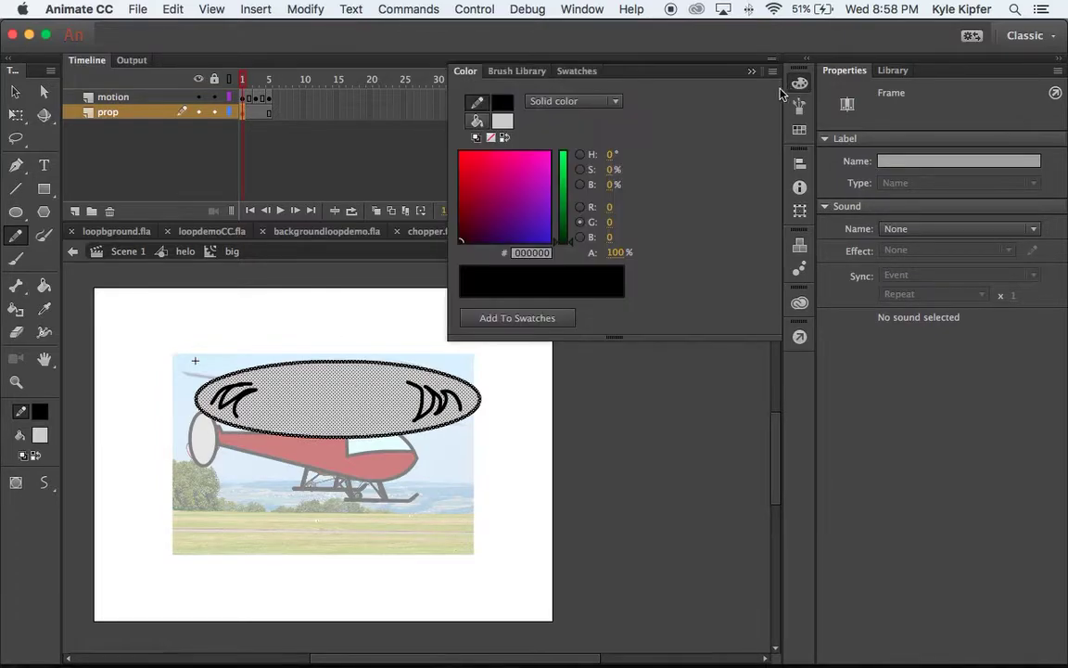
left_click(568, 100)
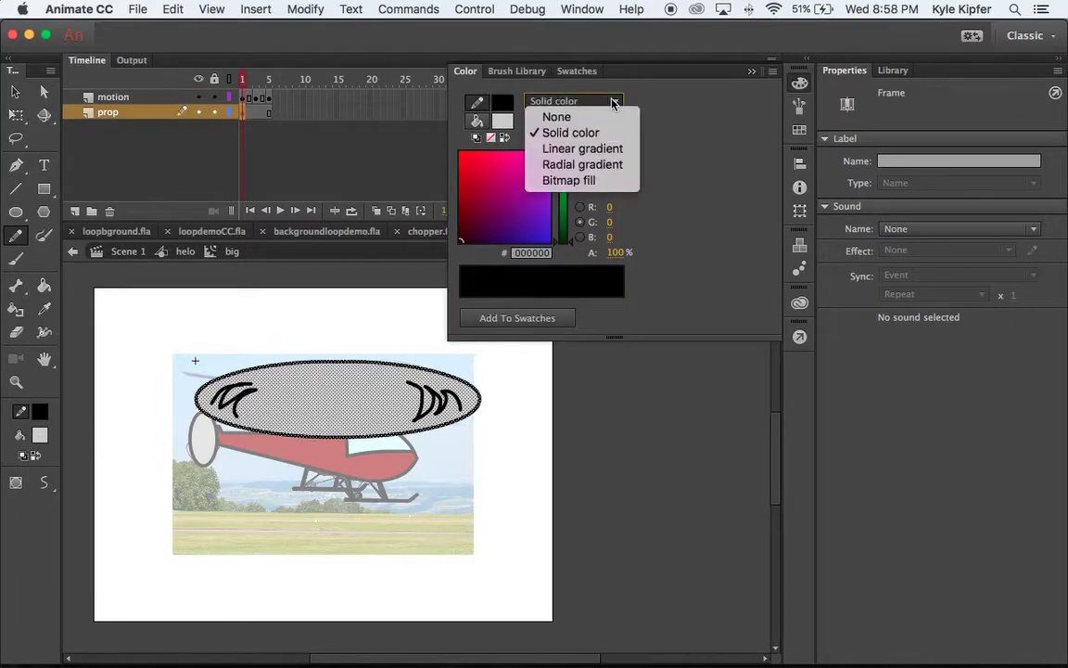
left_click(609, 150)
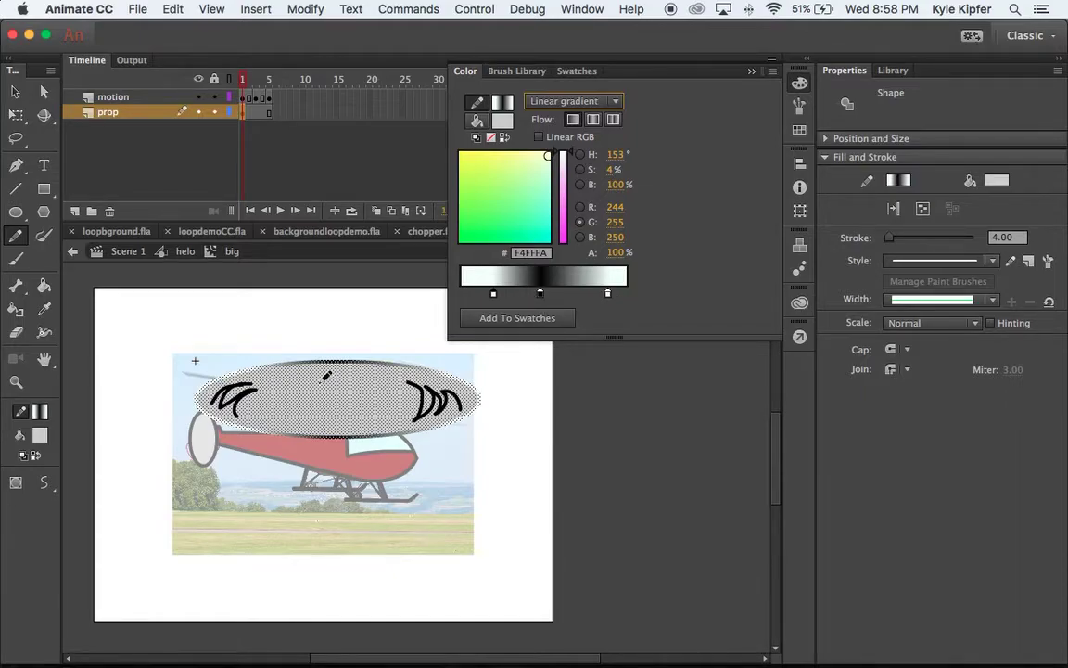
left_click(751, 72)
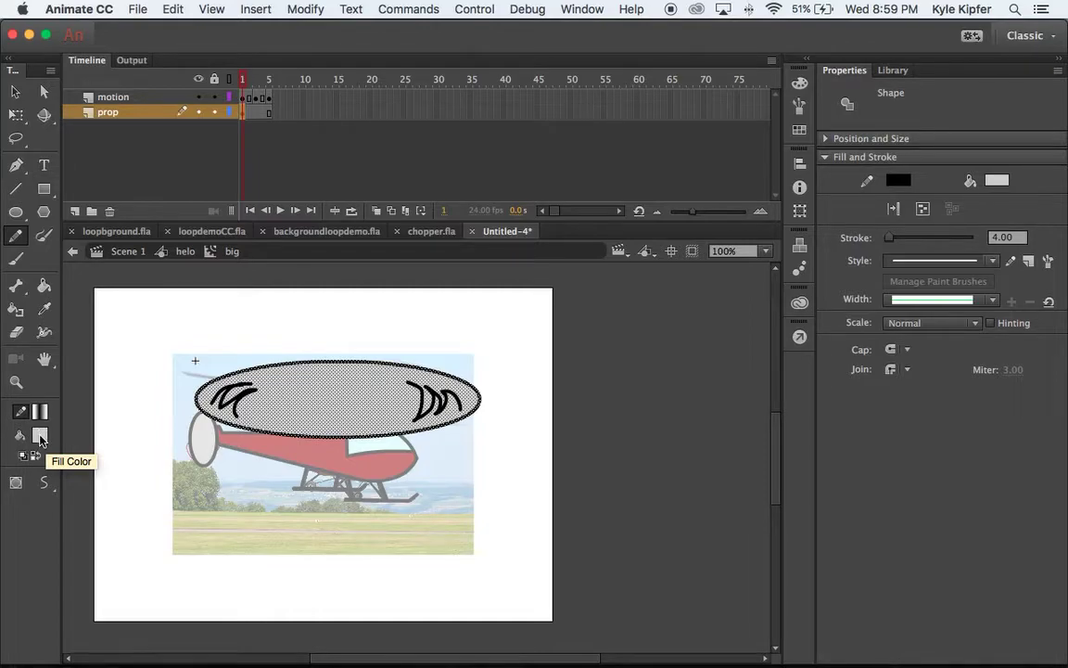
Select only the rotor oval's fill on frame 1 of the prop layer and change it to a linear gradient.
left_click(40, 438)
left_click(40, 439)
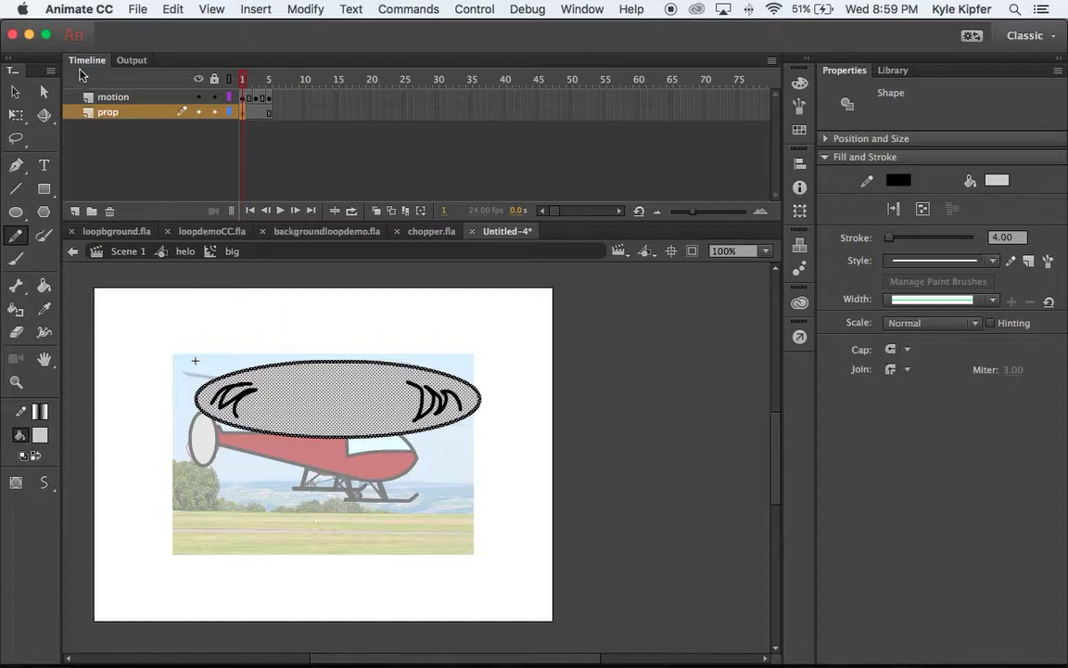
left_click(14, 91)
left_click(563, 352)
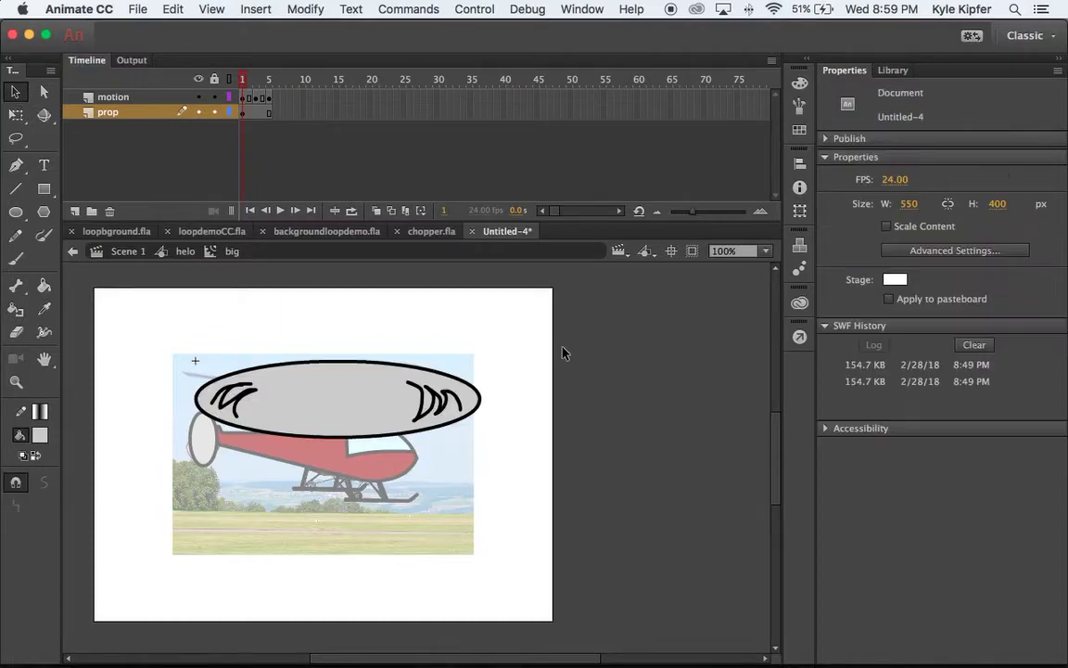
left_click(326, 399)
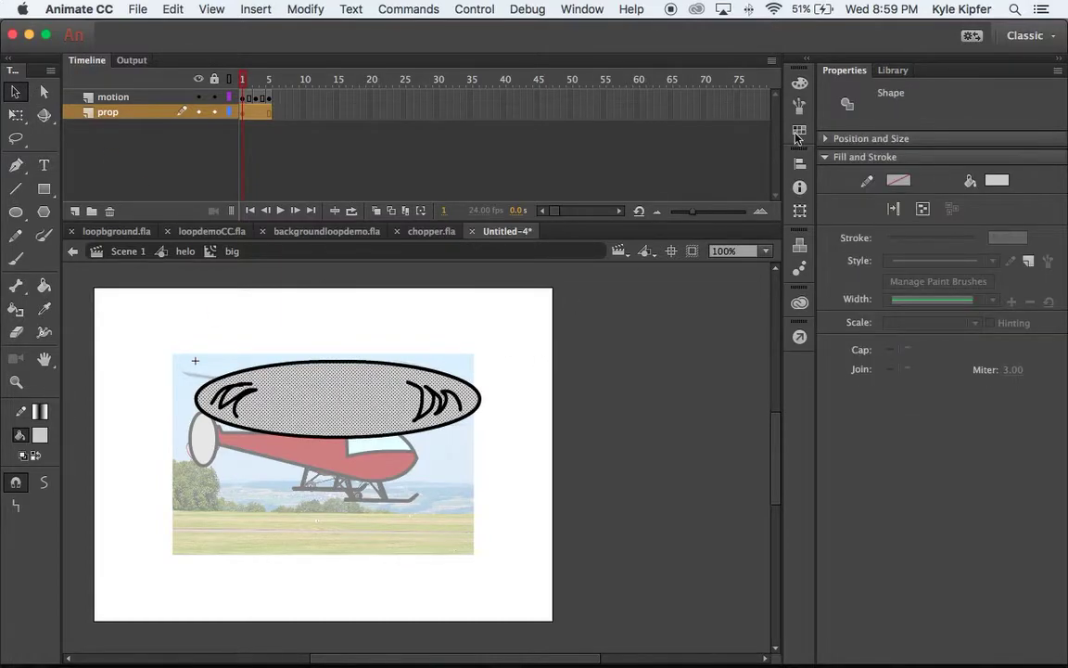
left_click(799, 84)
left_click(593, 100)
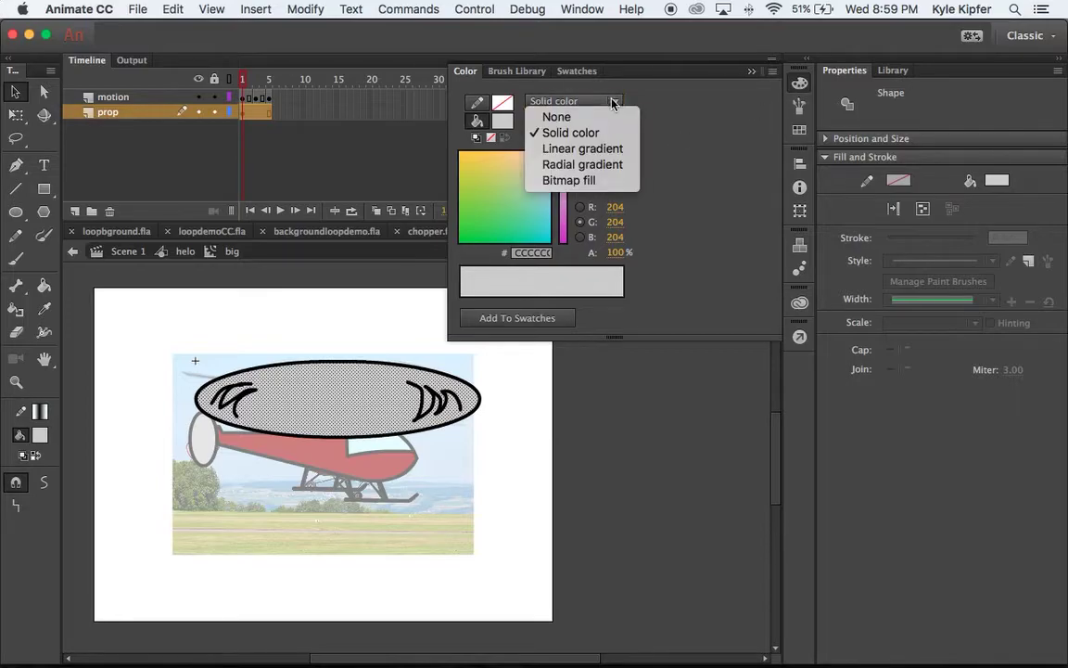
left_click(588, 151)
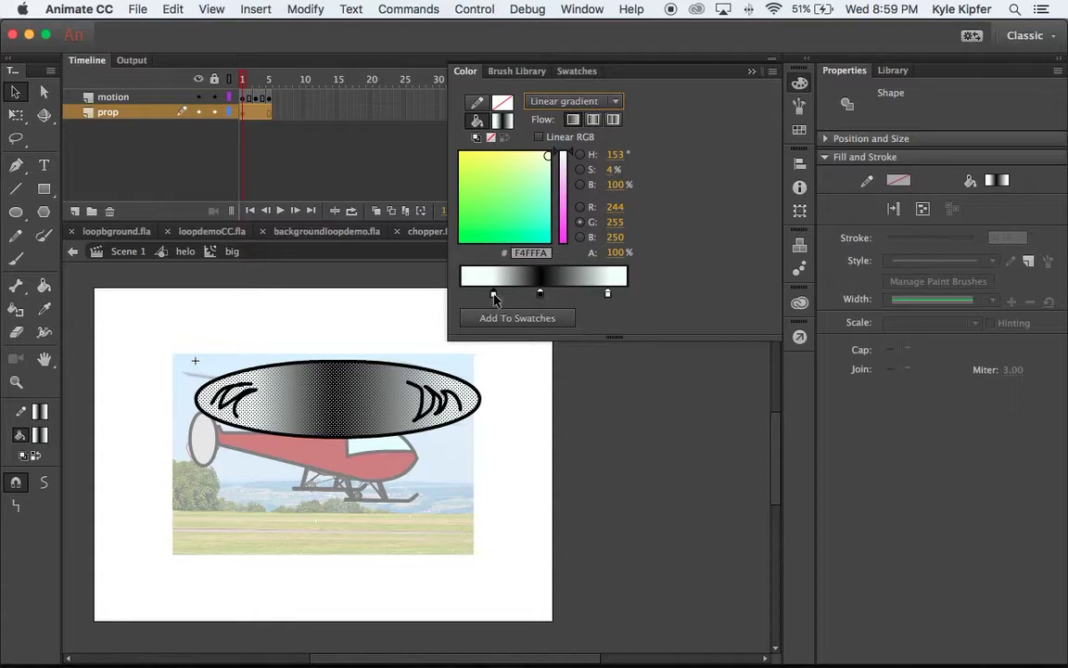
Remove the gradient's first white stop and move the black and remaining white stops to opposite ends.
left_click_drag(494, 295, 534, 410)
left_click_drag(540, 293, 463, 295)
left_click_drag(608, 295, 645, 296)
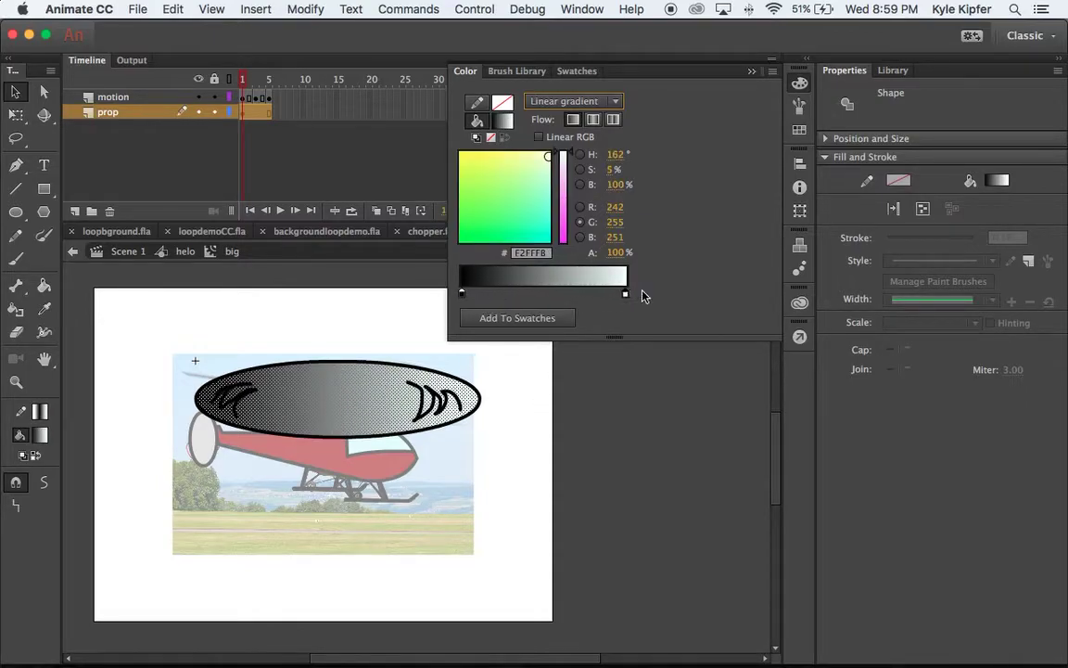
Set the gradient's starting stop to black (000000) and its ending stop to white.
left_click(462, 295)
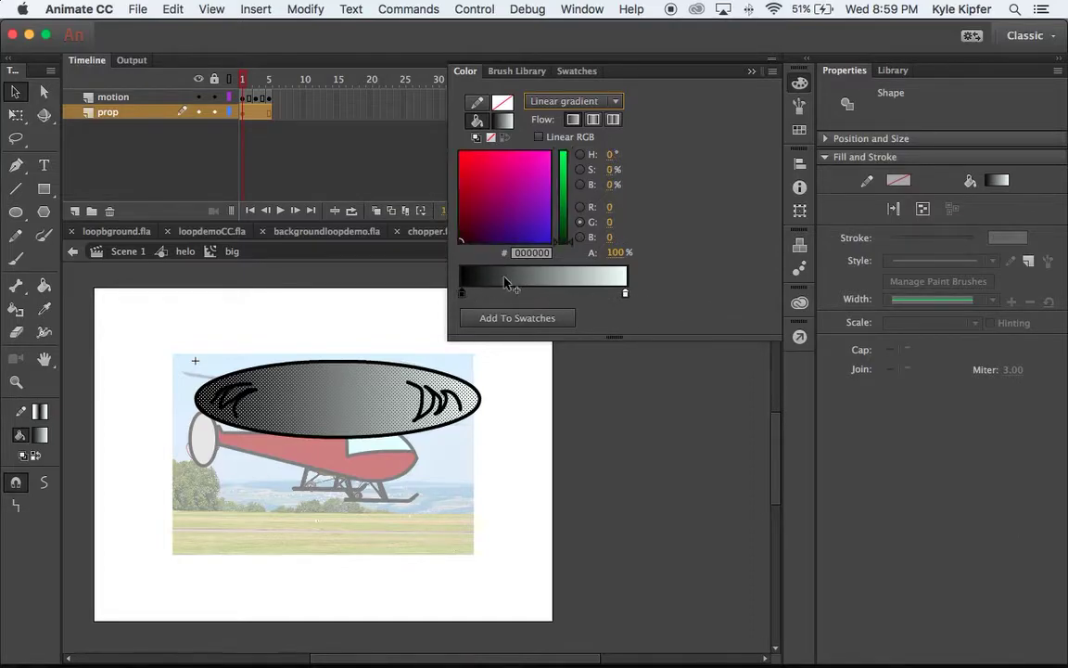
left_click(568, 158)
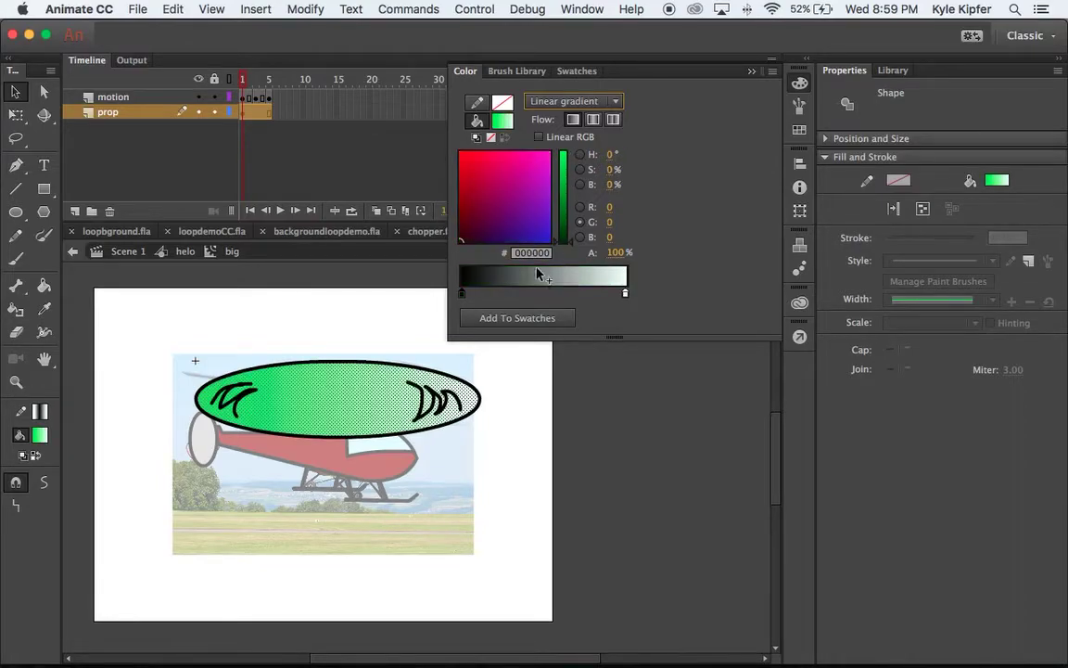
left_click(460, 243)
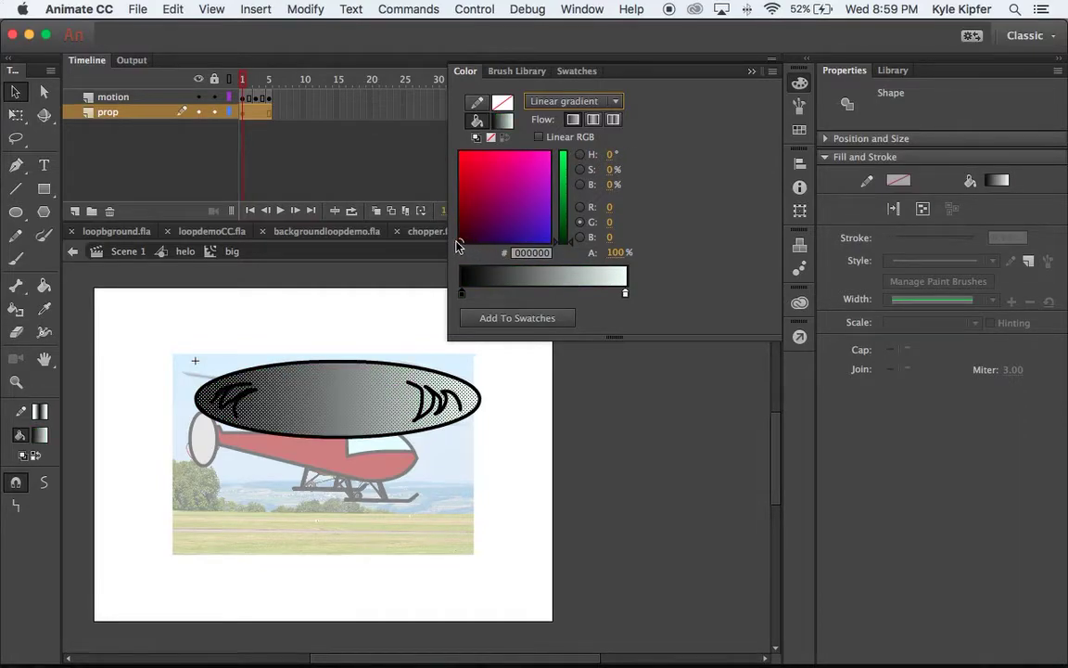
left_click(625, 295)
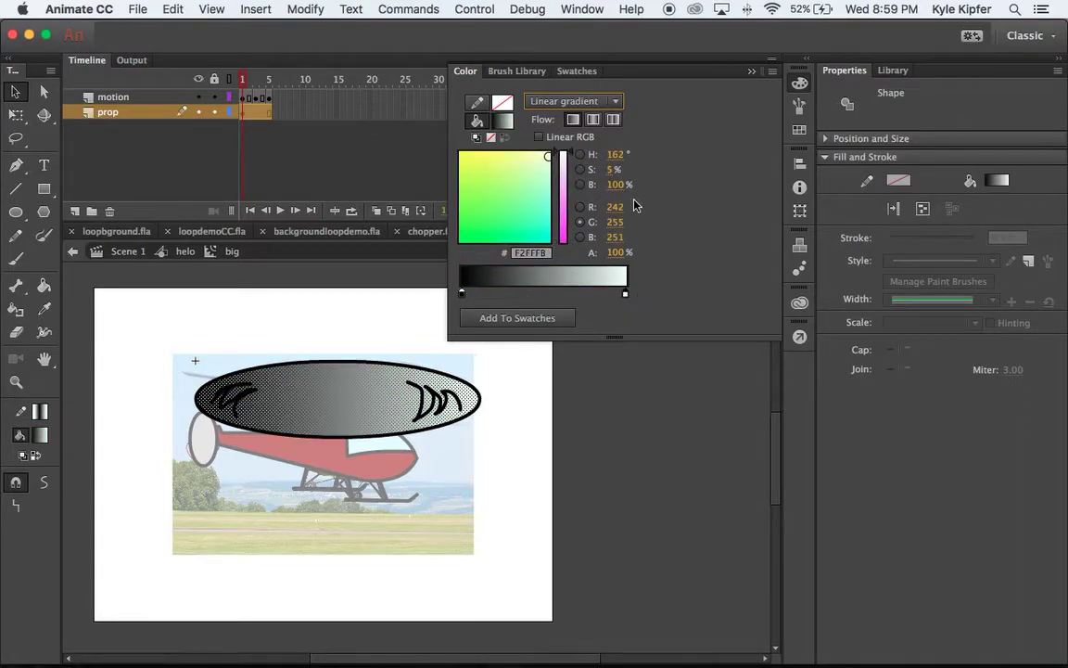
left_click(554, 152)
Move the black stop to the middle of the gradient and add a near-white stop (F8FFFE) at its start.
left_click_drag(462, 294, 544, 300)
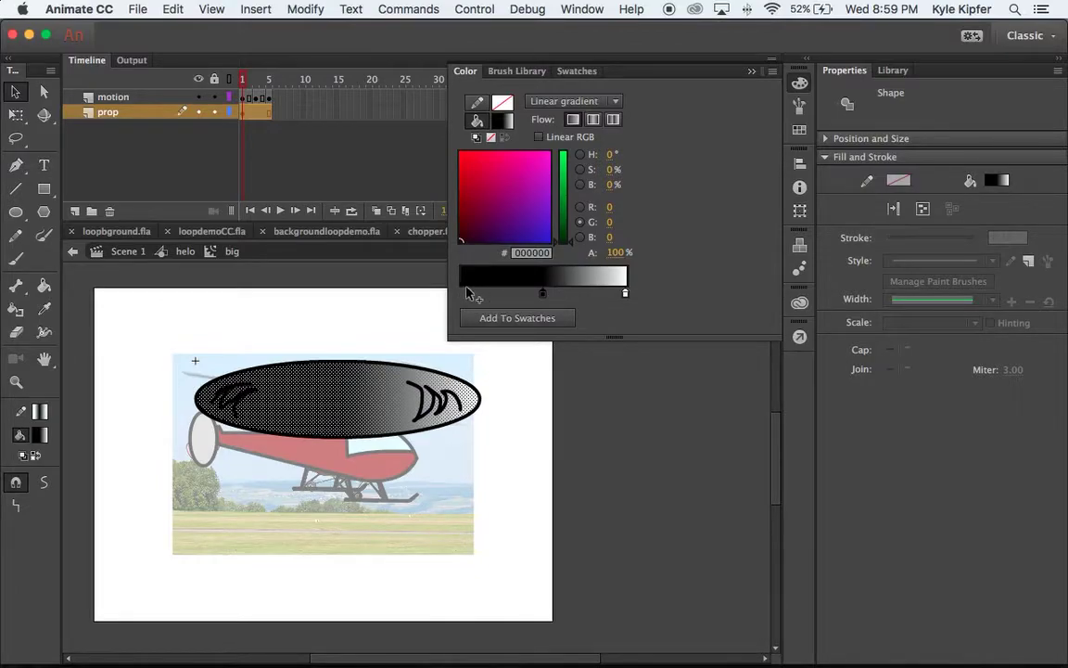
left_click(461, 293)
left_click_drag(563, 232, 566, 154)
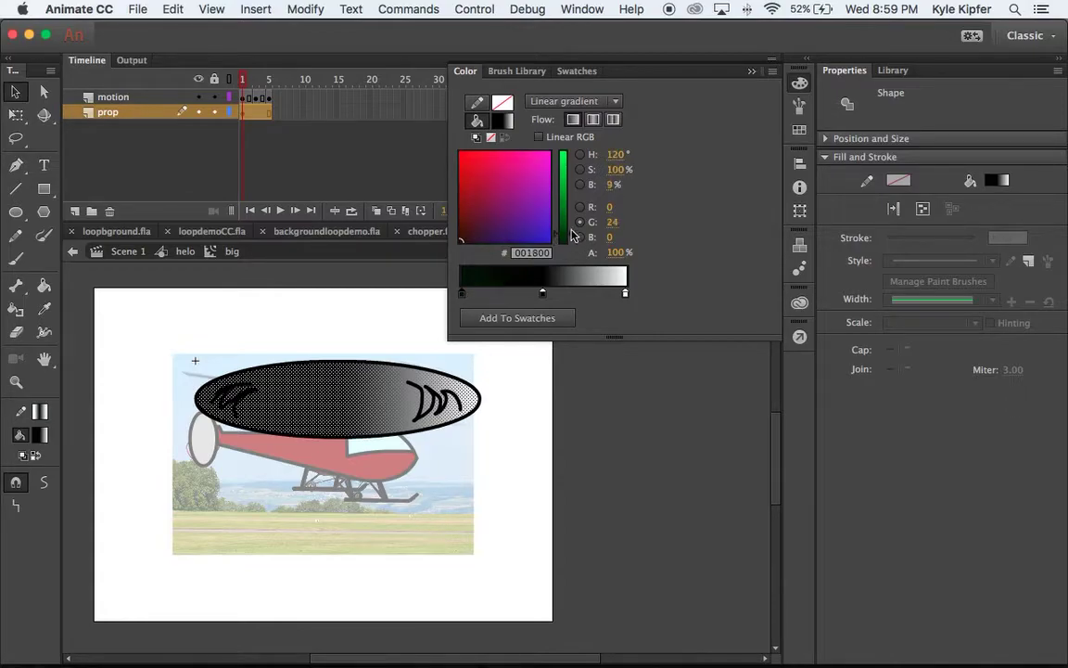
left_click(549, 153)
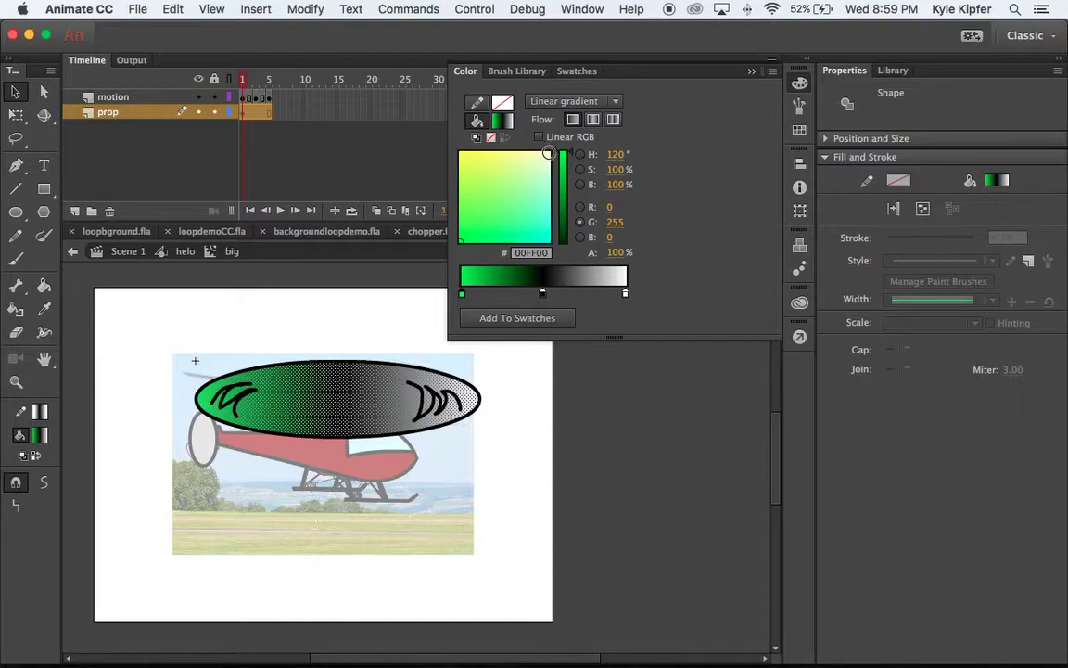
left_click(549, 153)
Move both white gradient stops inward, close to the central black stop, to form a narrow dark band across the oval.
left_click_drag(462, 294, 507, 297)
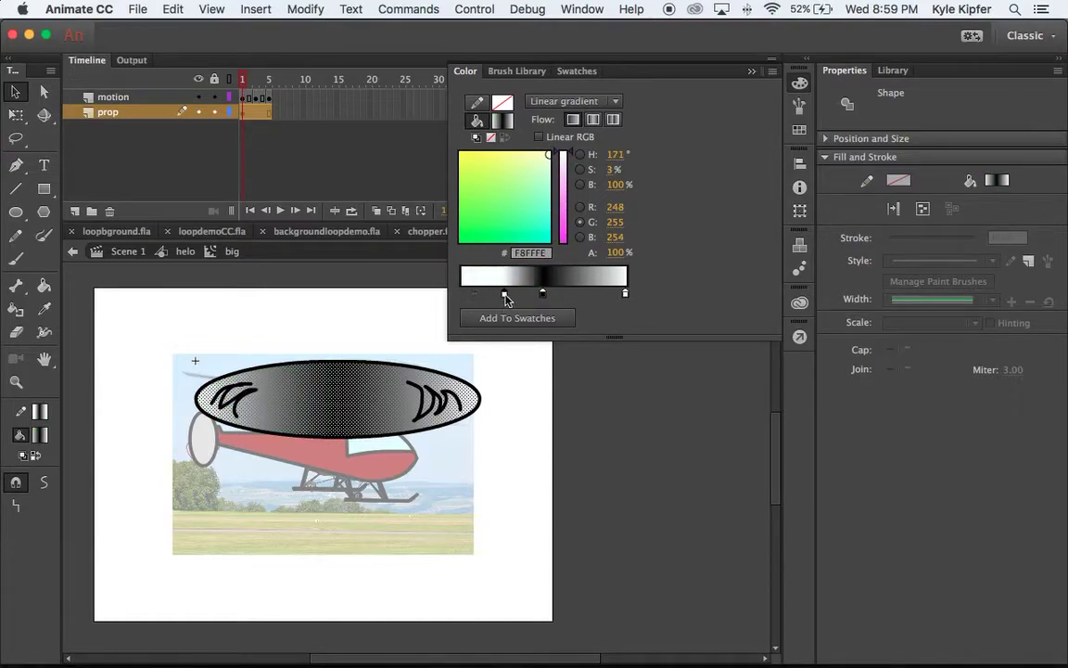
left_click(627, 295)
left_click_drag(627, 295, 578, 296)
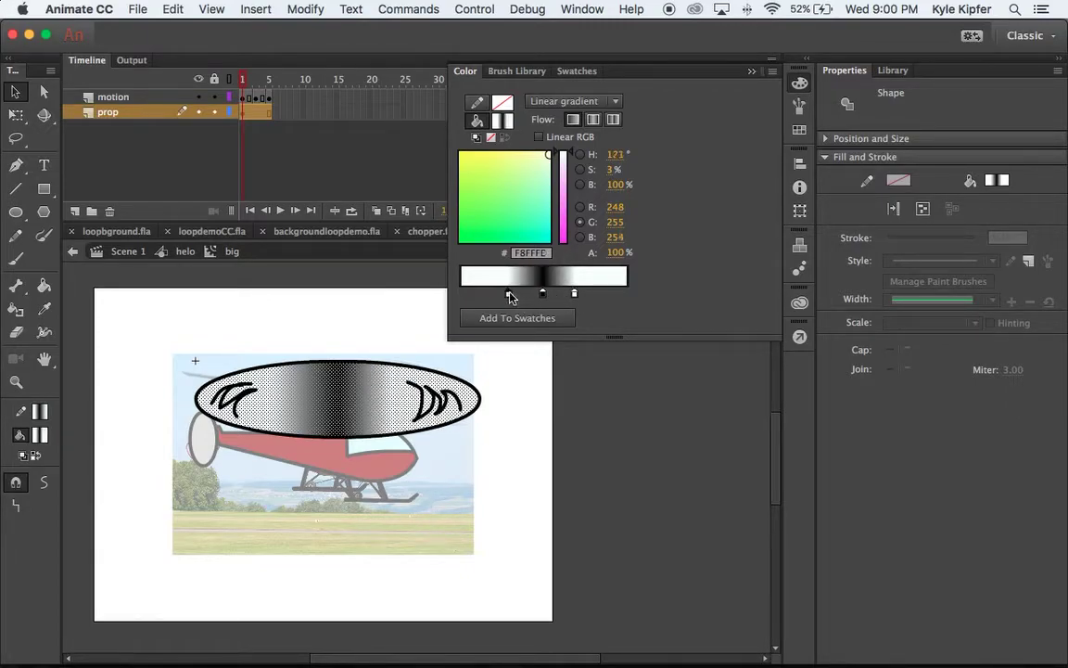
mouse_move(509, 294)
left_mouse_down()
mouse_move(571, 295)
mouse_move(517, 294)
left_mouse_up()
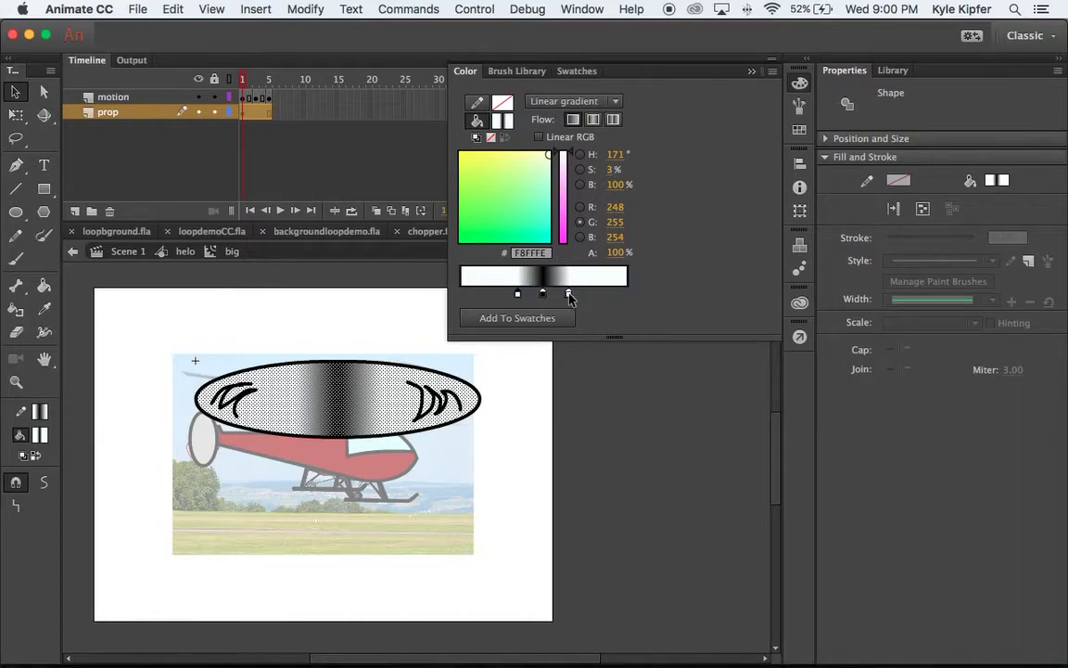
left_click_drag(571, 295, 524, 294)
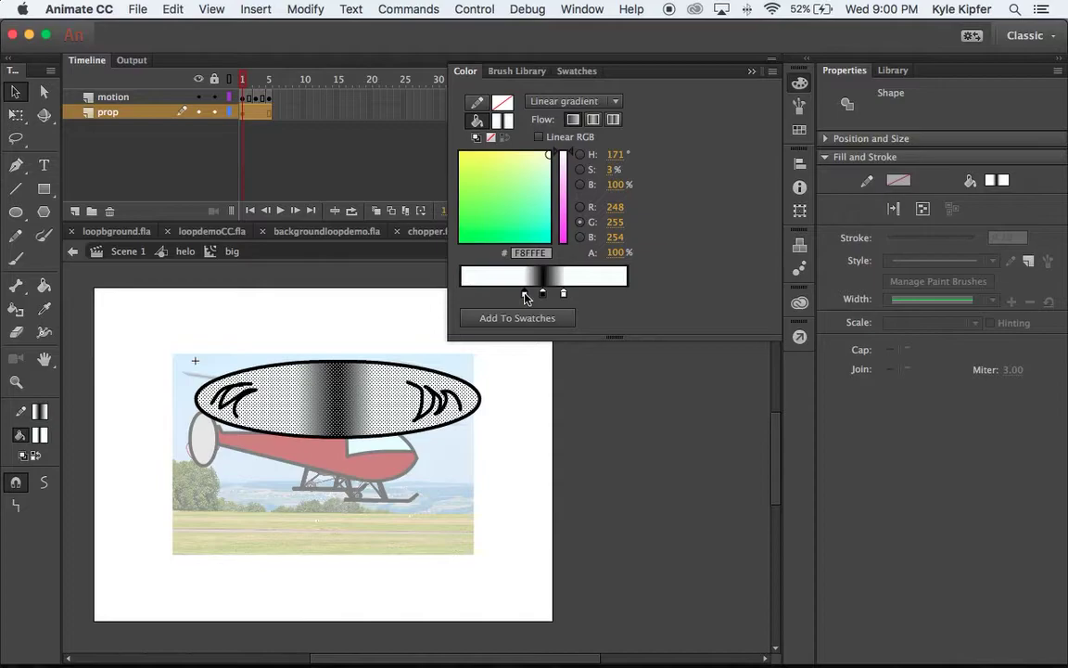
left_click(564, 295)
left_click_drag(564, 295, 561, 295)
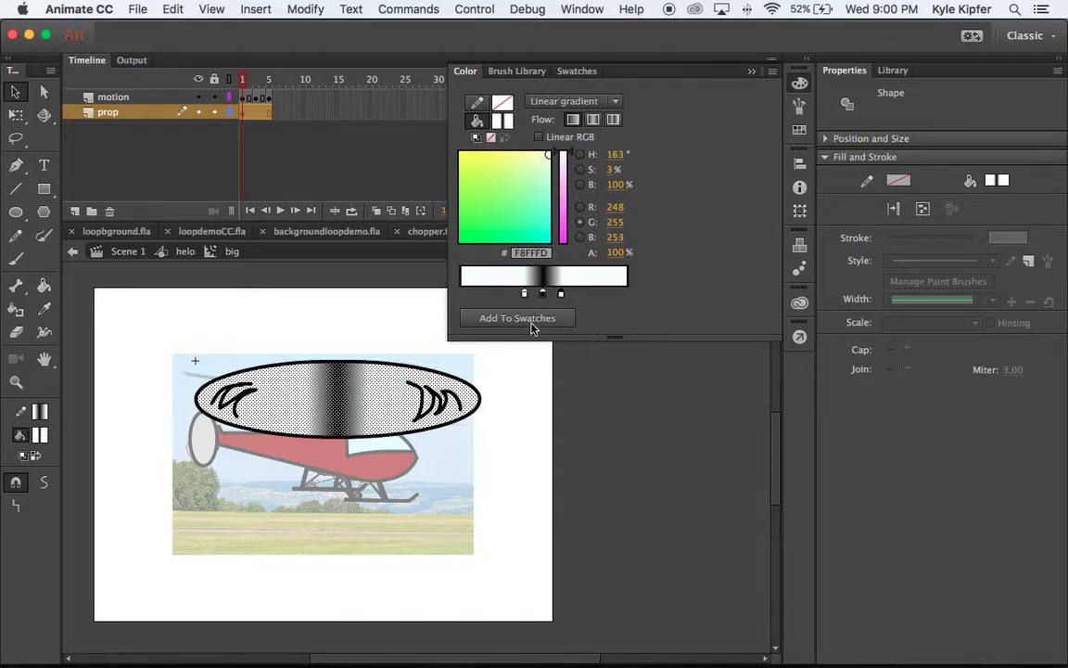
left_click_drag(524, 294, 559, 297)
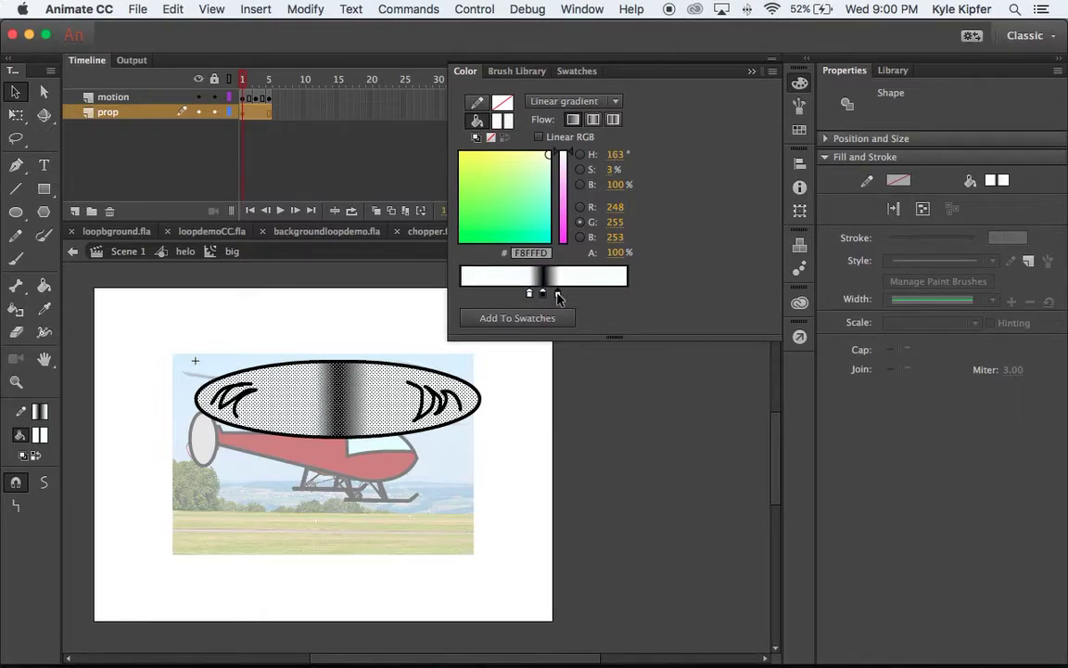
left_click(752, 72)
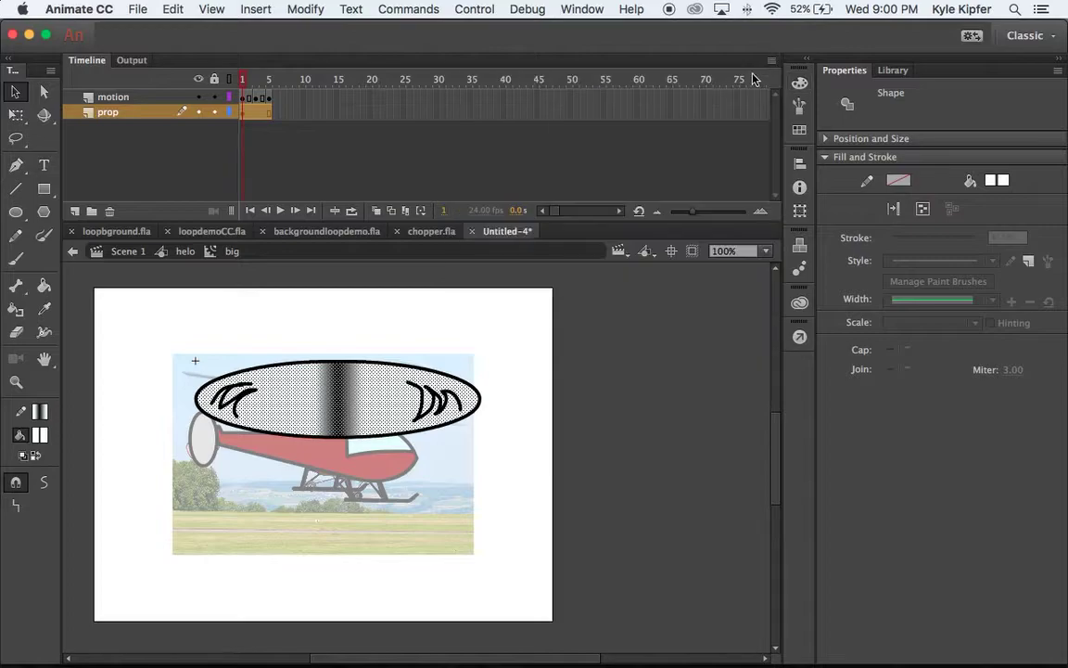
Add a keyframe at frame 3 of the prop layer and rotate the oval's gradient so its dark band rises toward the helicopter's nose.
left_click(257, 112)
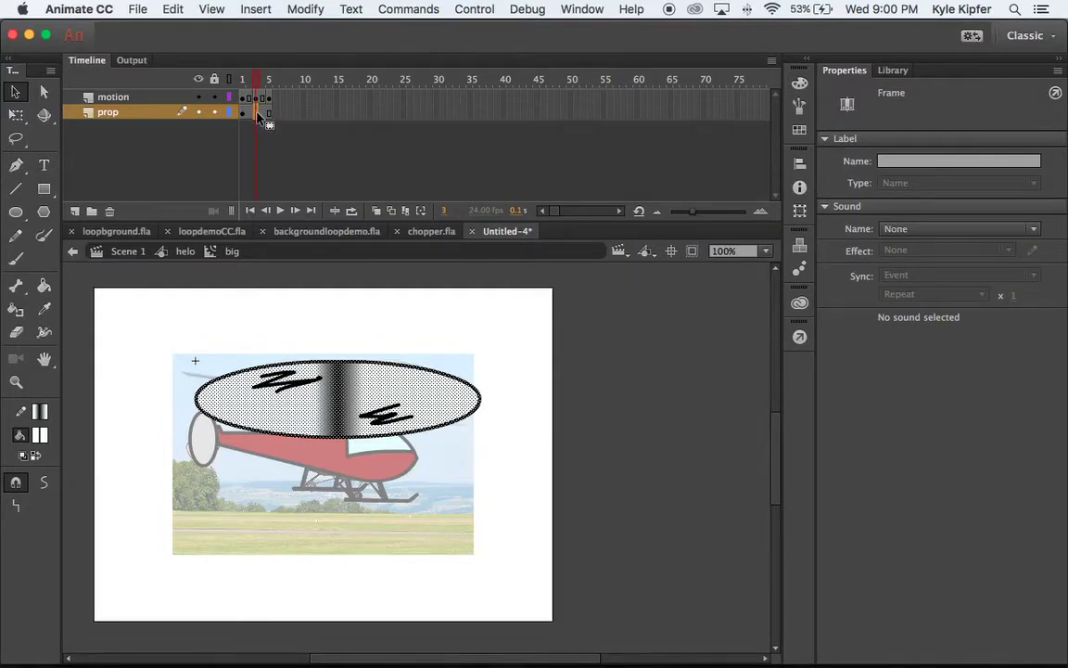
left_click_drag(256, 111, 258, 115)
left_click(16, 114)
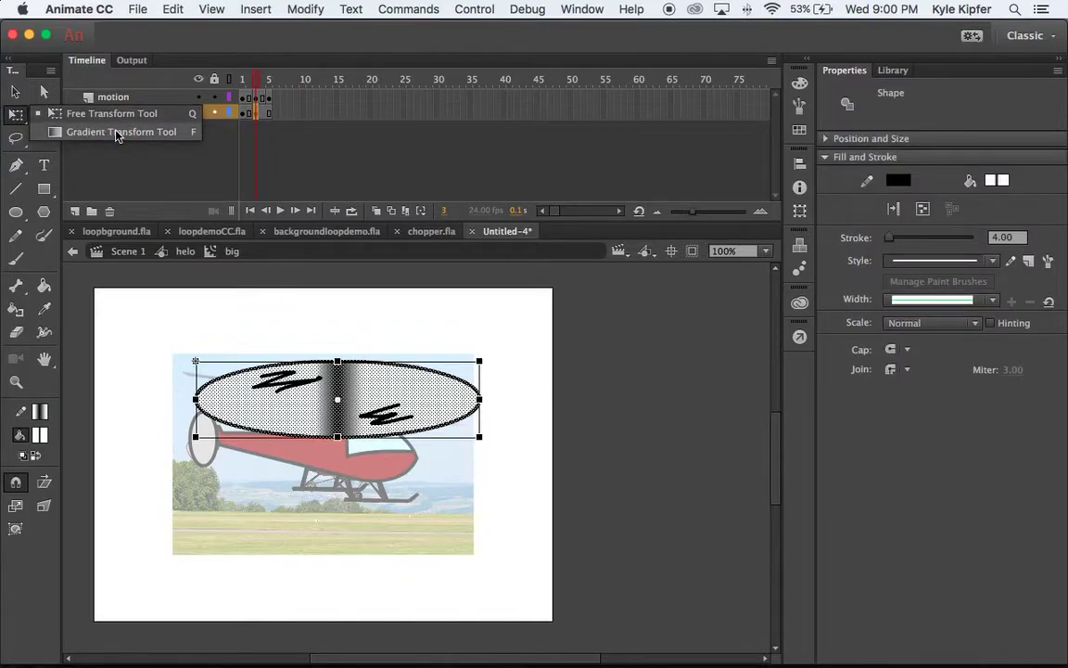
left_click(119, 136)
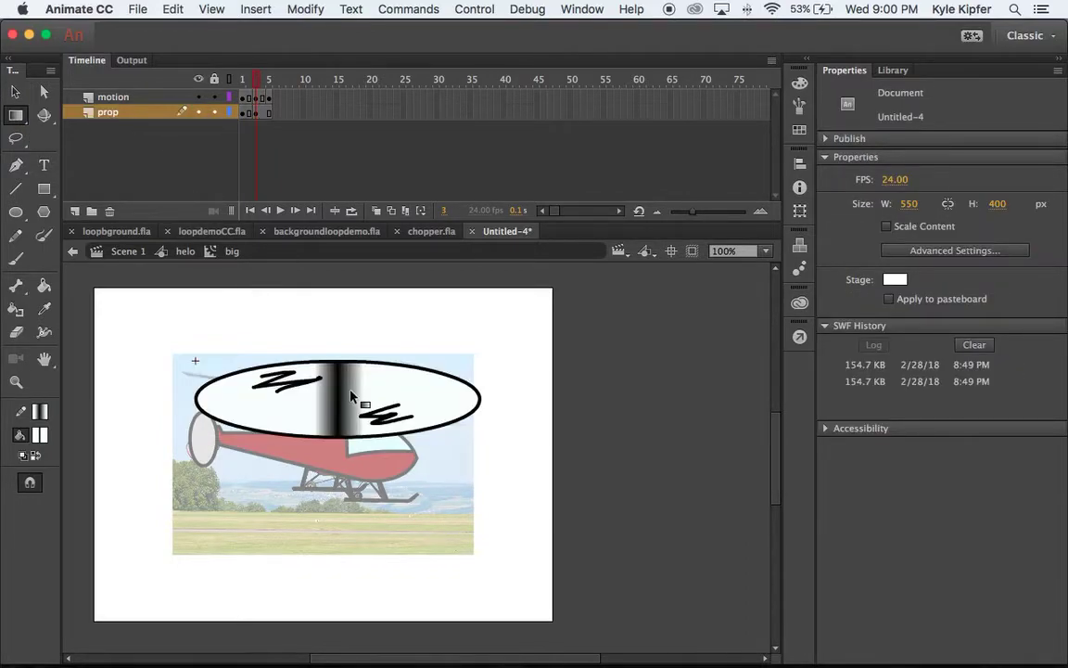
left_click(323, 377)
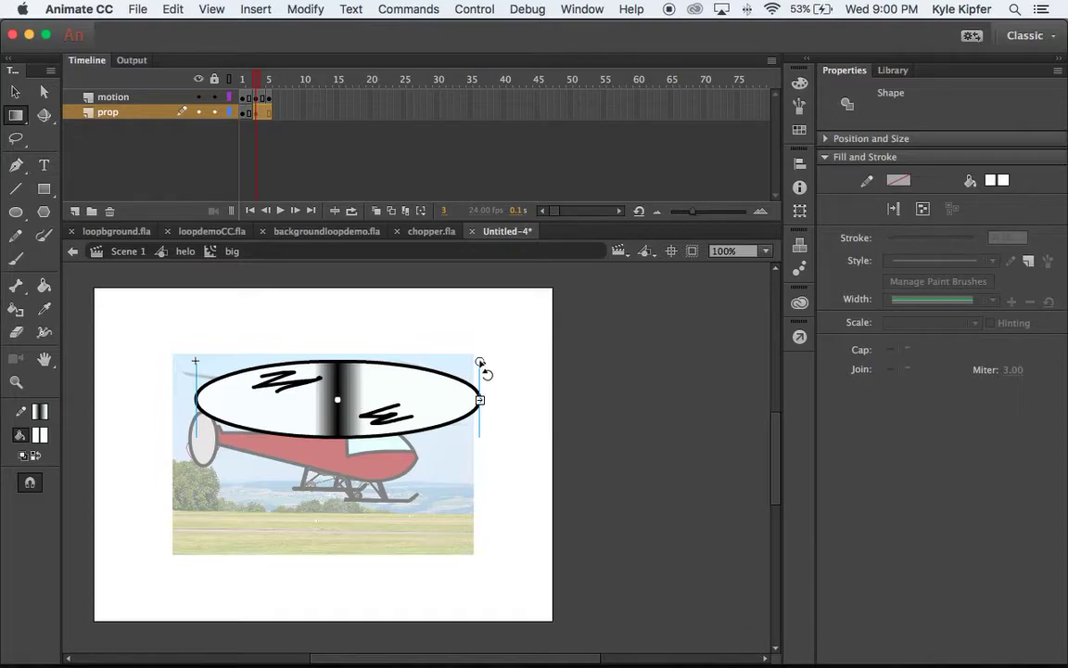
left_click_drag(481, 363, 517, 460)
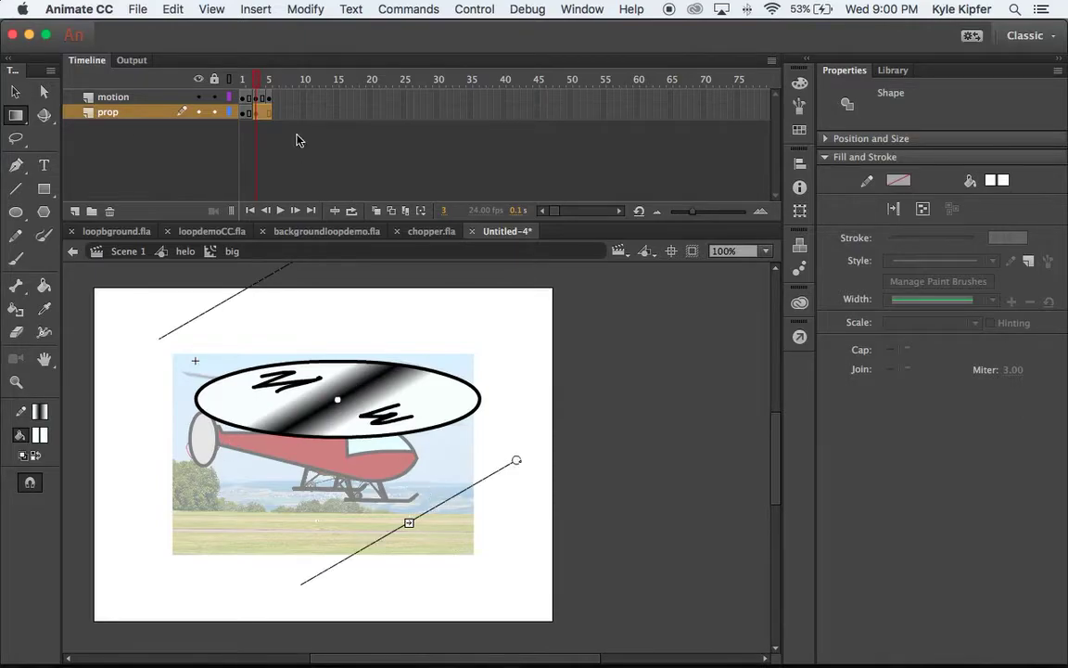
Add a keyframe at frame 5 of the prop layer and rotate the fill gradient so its dark band slopes down toward the helicopter's nose.
left_click(269, 112)
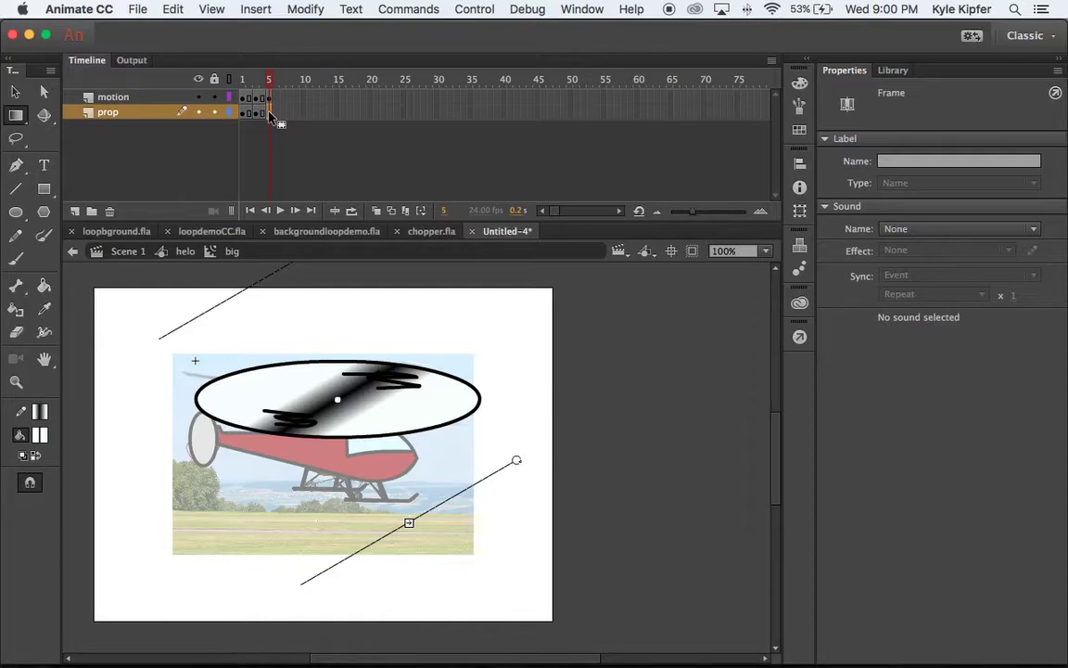
left_click_drag(516, 461, 355, 535)
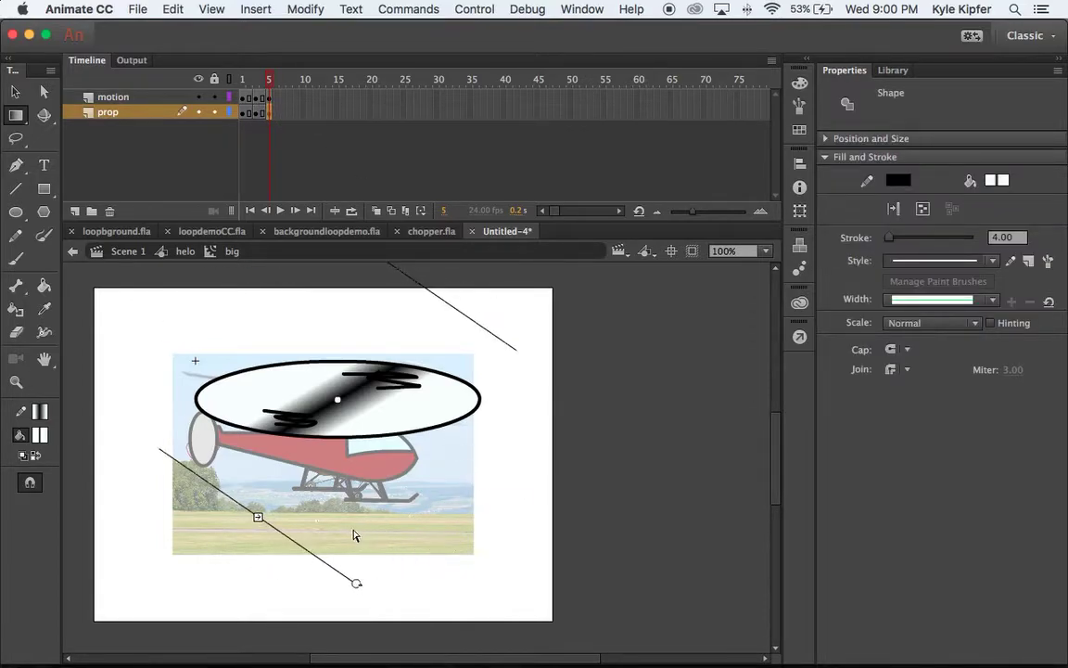
left_click(390, 412)
left_click(431, 422)
left_click(389, 424)
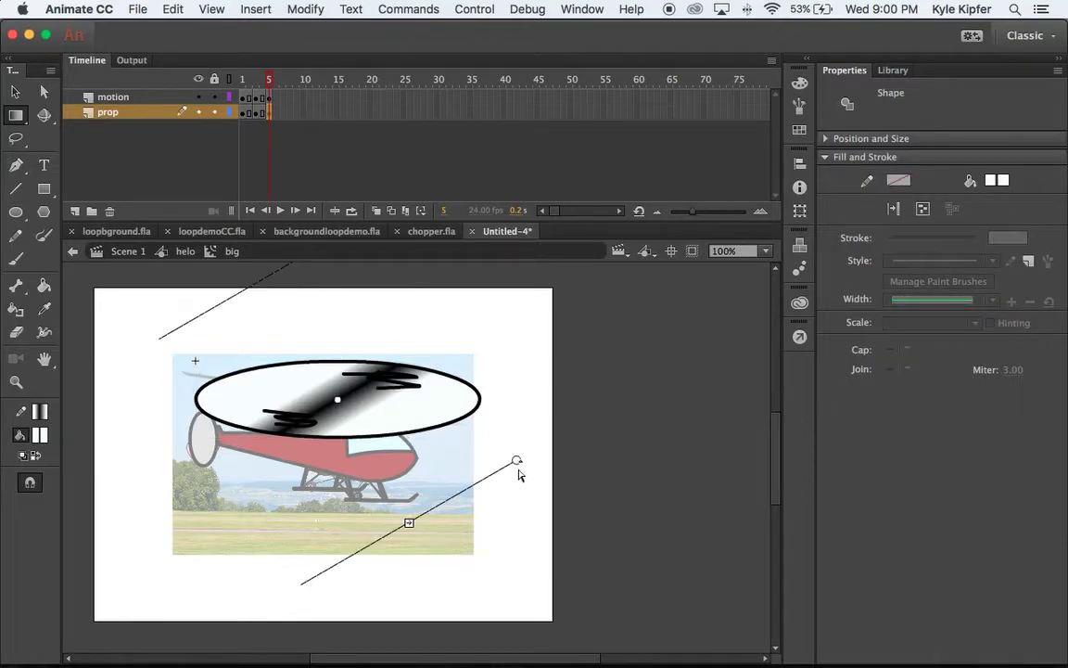
left_click_drag(518, 462, 406, 554)
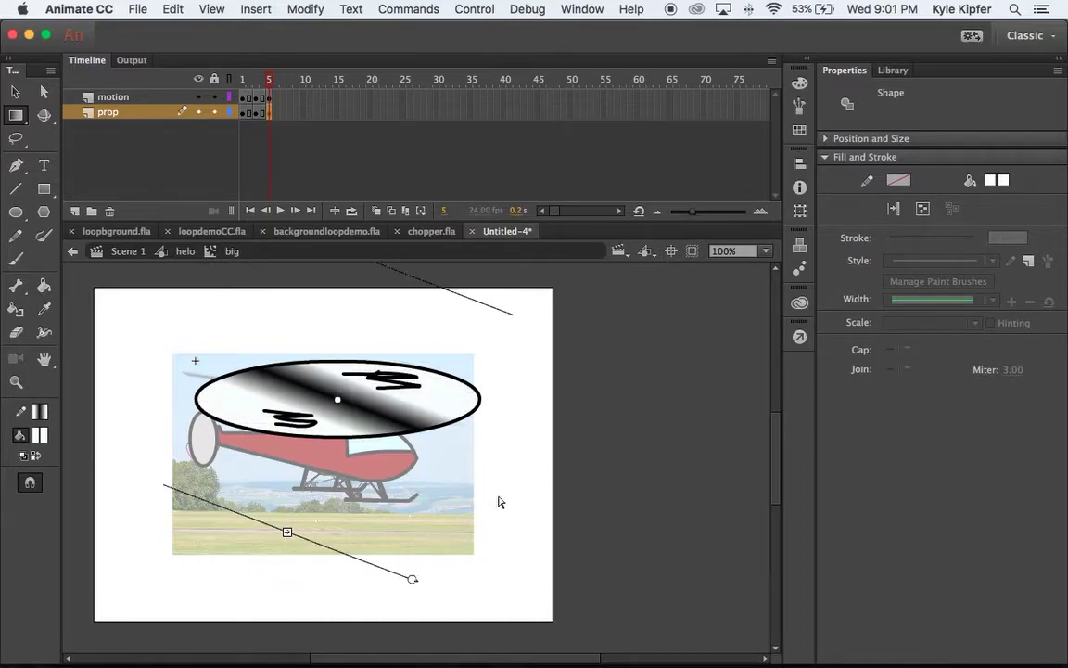
Preview the main rotor's spin by alternating between frames 1 and 5, and test the movie.
left_click(242, 79)
left_click(269, 79)
left_click(242, 79)
left_click(269, 79)
left_click(242, 79)
left_click(269, 79)
left_click(242, 79)
left_click(269, 79)
left_click(242, 78)
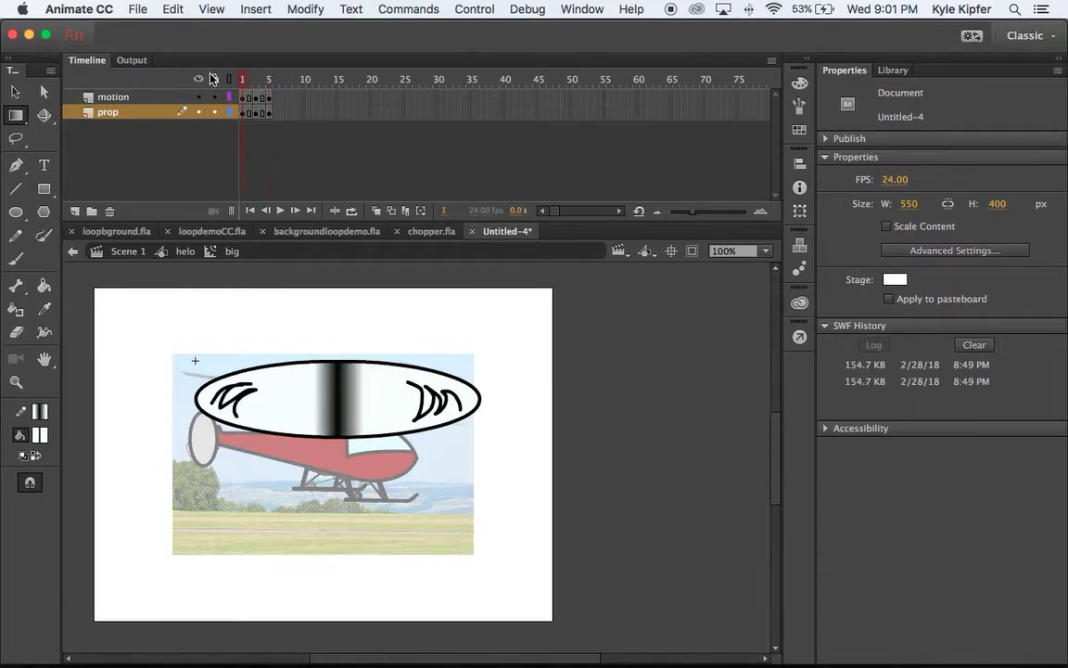
left_click(269, 79)
left_click(242, 78)
left_click(269, 78)
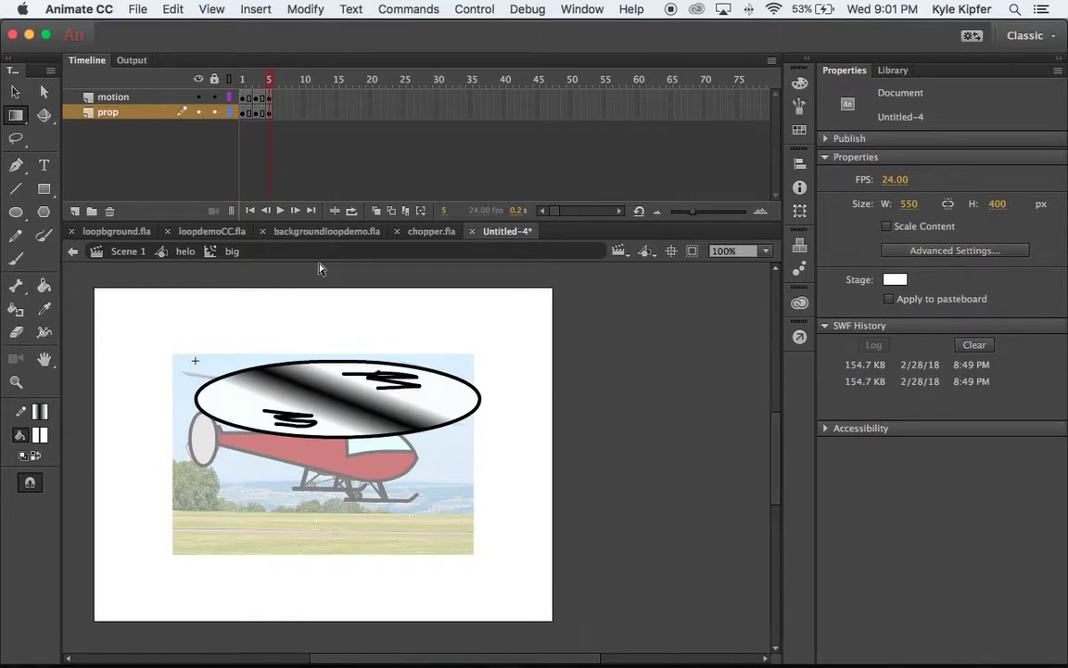
key("super+Return")
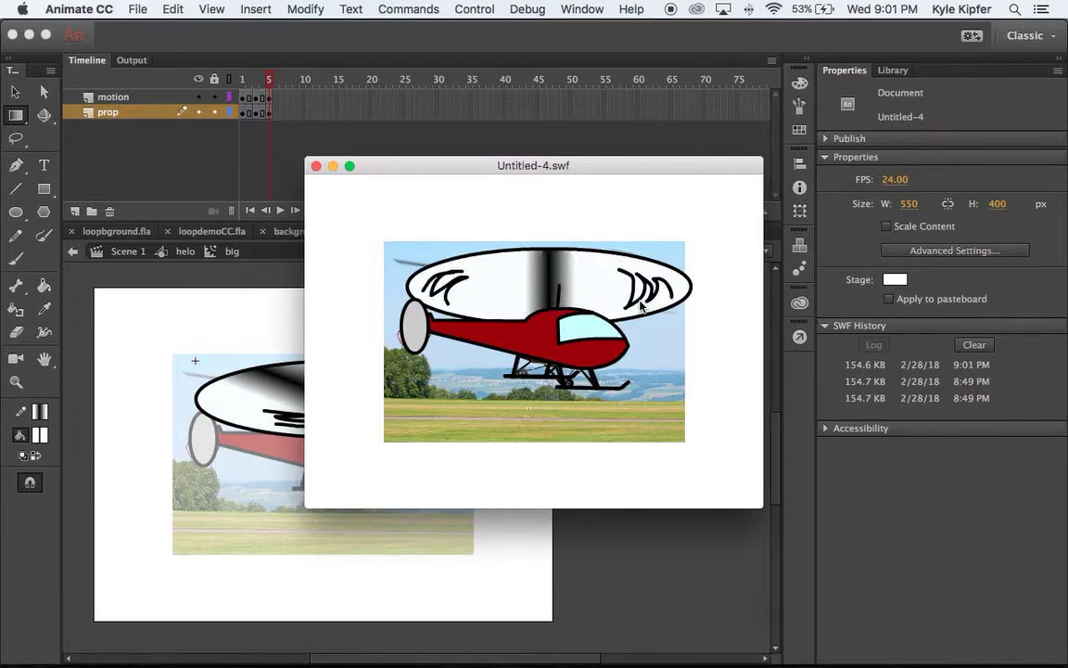
left_click(315, 166)
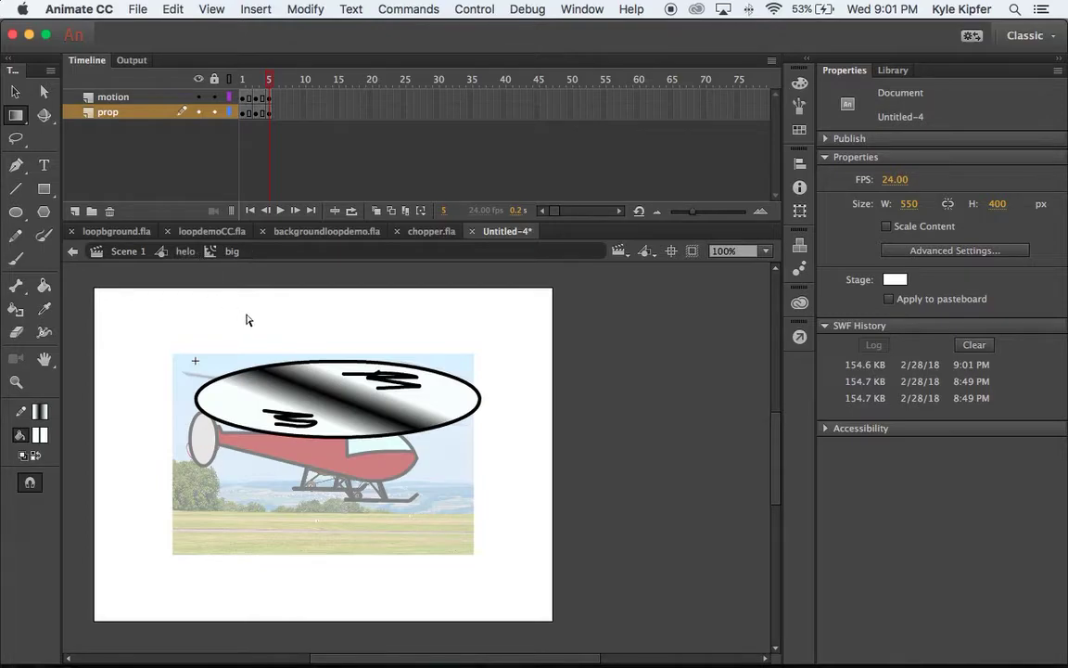
Return to the helo symbol, apply a Blur filter of 9 px in X and Y to the big rotor instance, and test the movie.
left_click(185, 252)
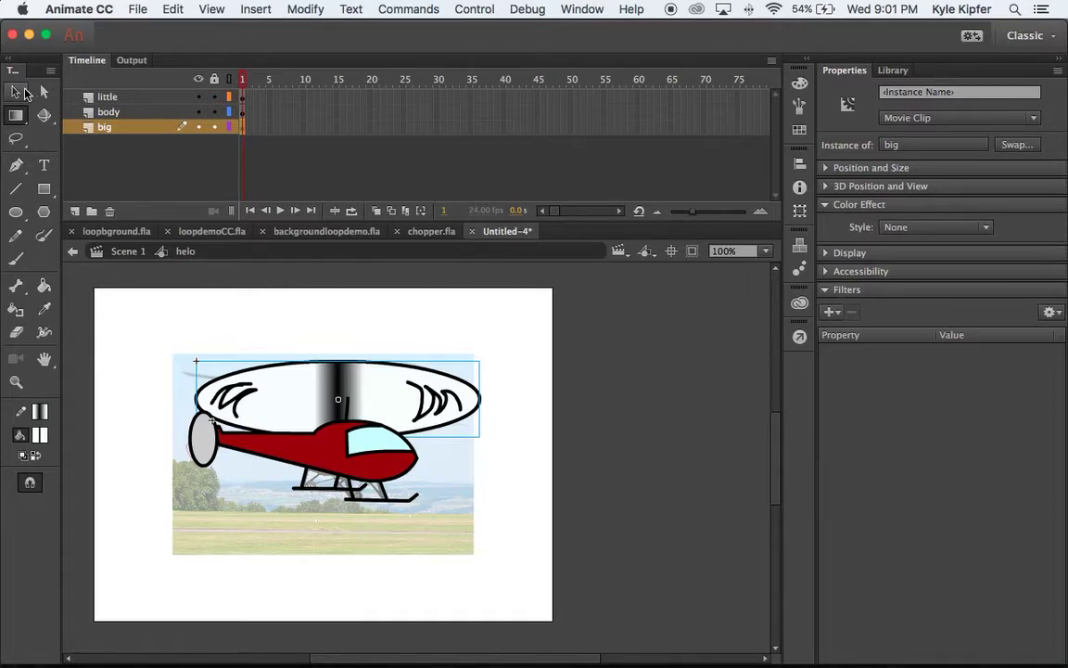
key("v")
left_click(558, 343)
left_click(416, 406)
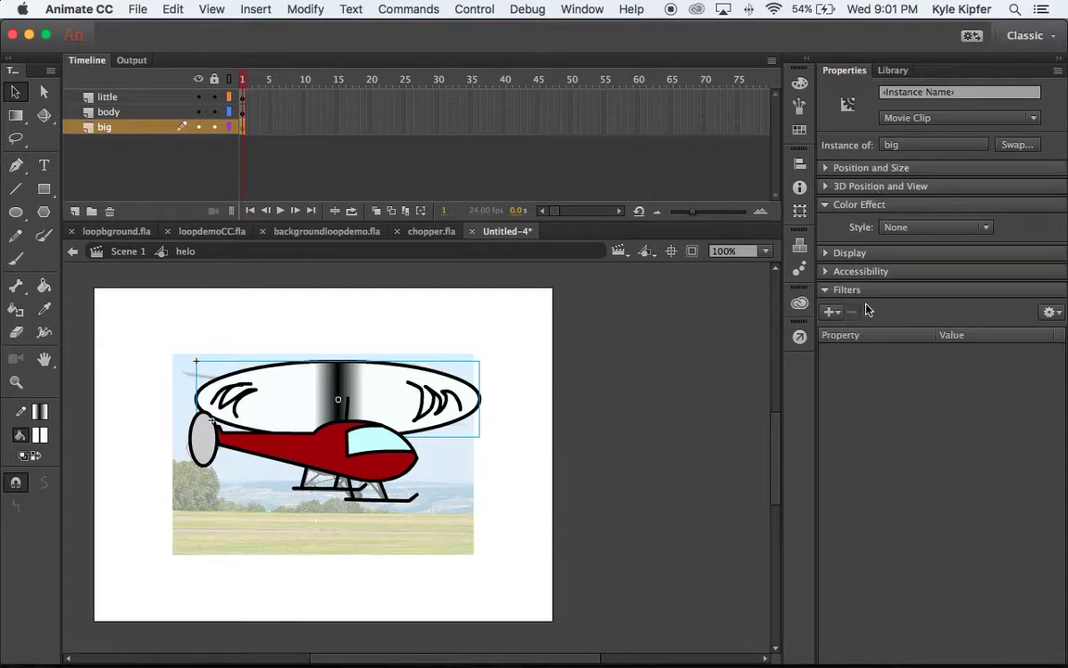
left_click(834, 313)
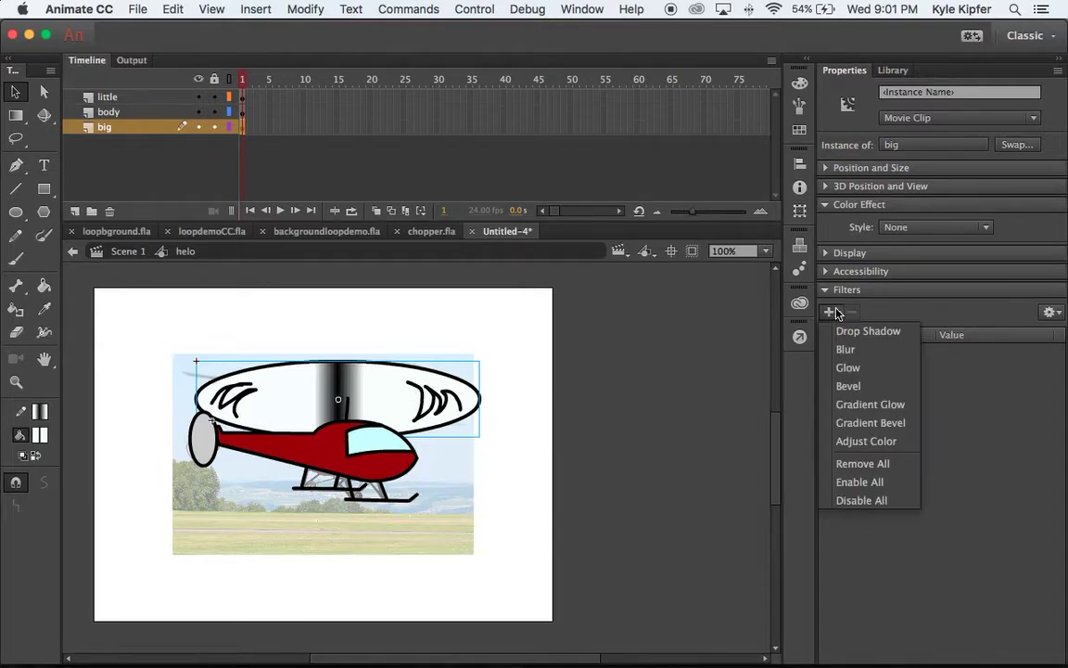
left_click(844, 351)
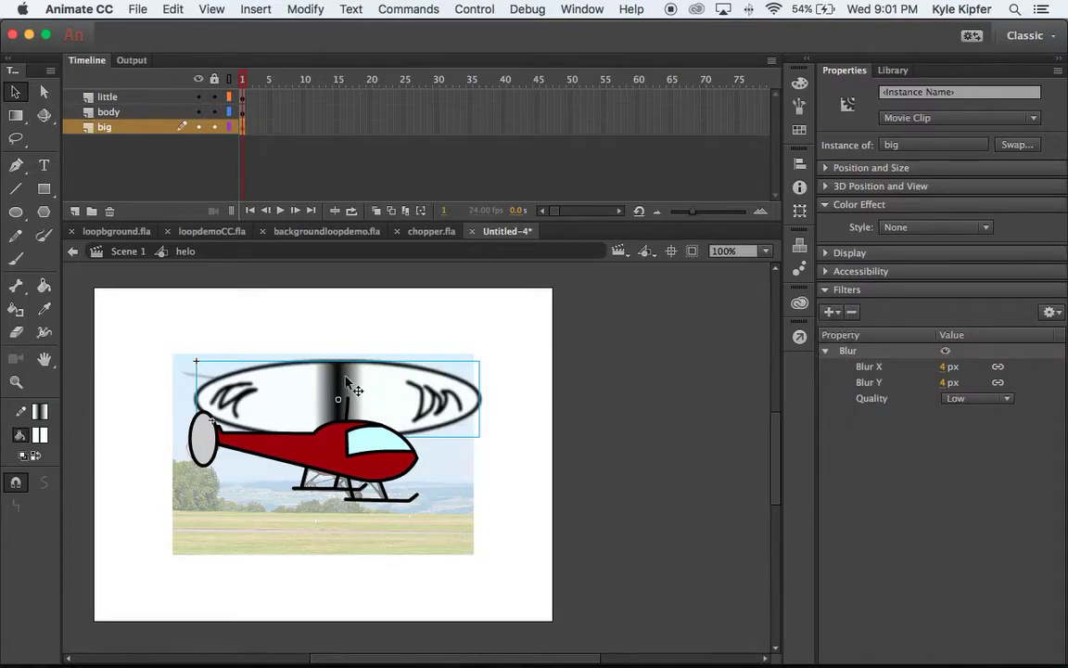
left_click(948, 367)
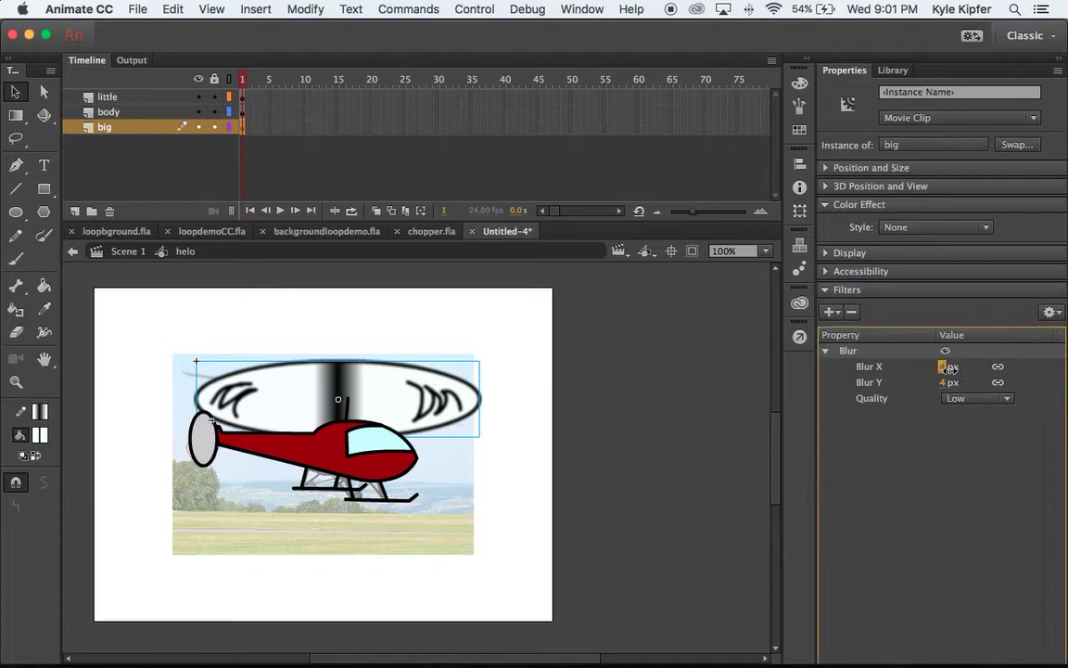
left_click_drag(949, 368, 957, 369)
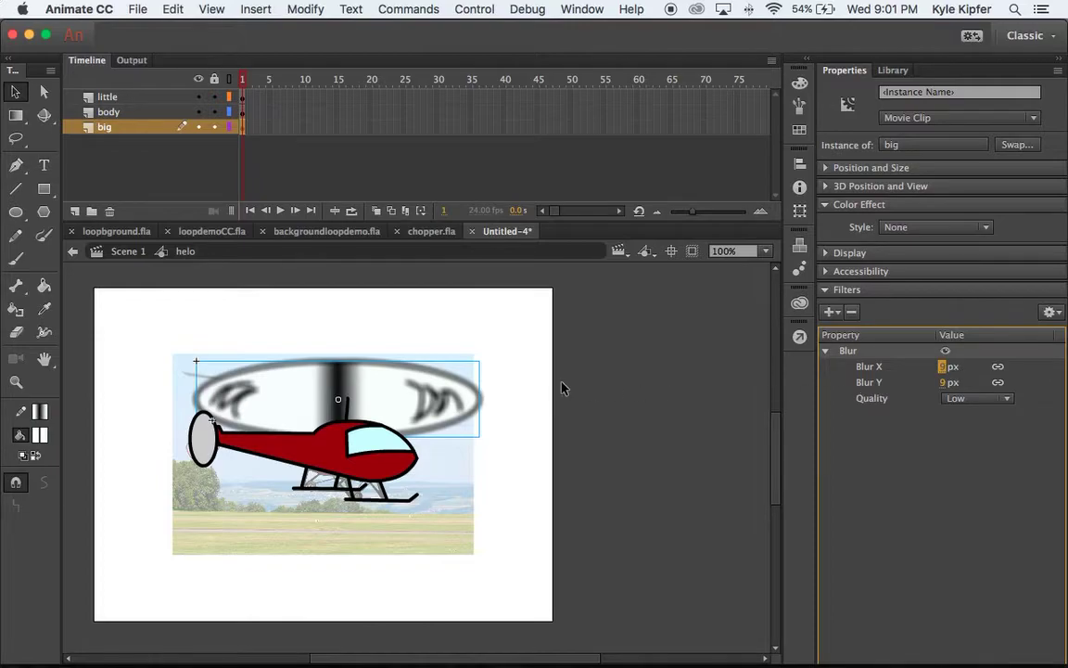
key("super+Return")
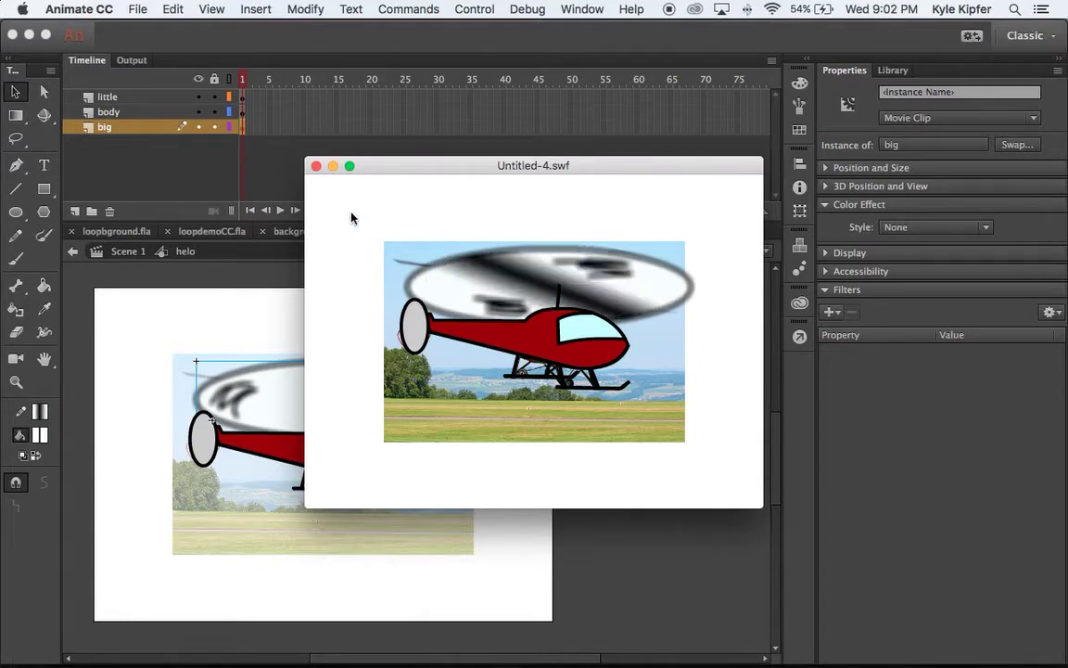
left_click(315, 166)
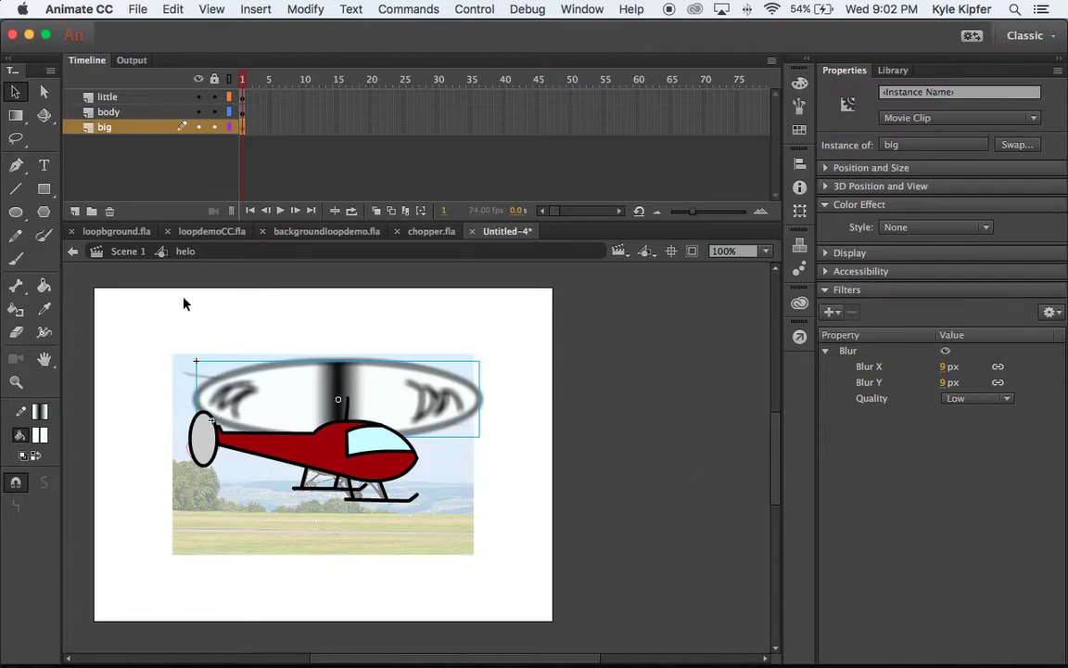
Open the tail rotor's lil movie clip for editing and add a new layer named motion.
left_click(194, 447)
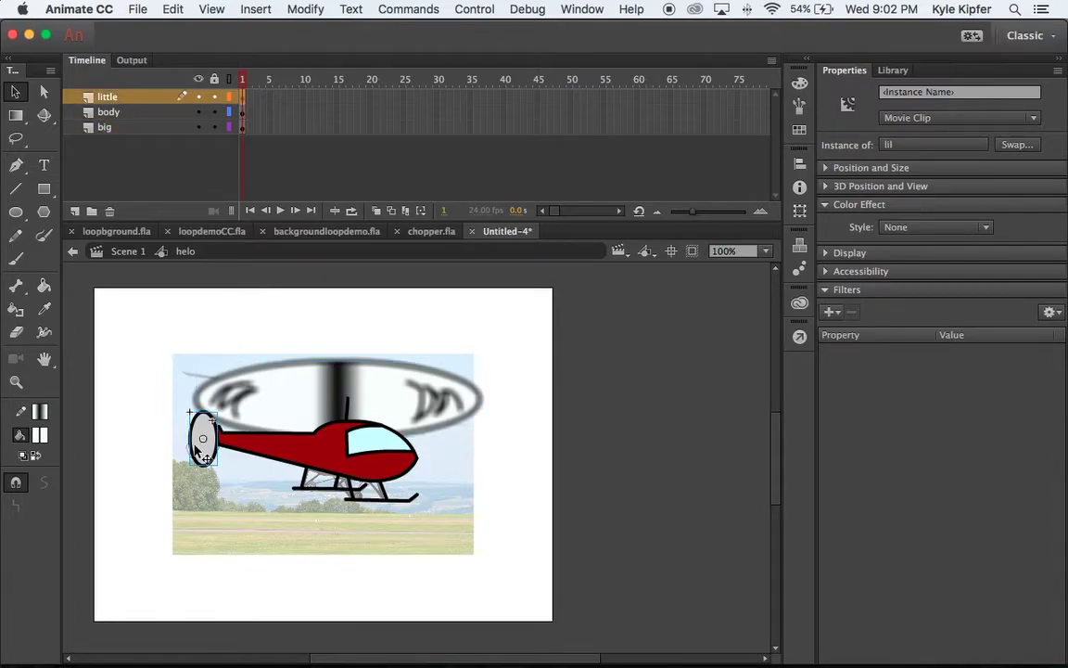
double_click(199, 444)
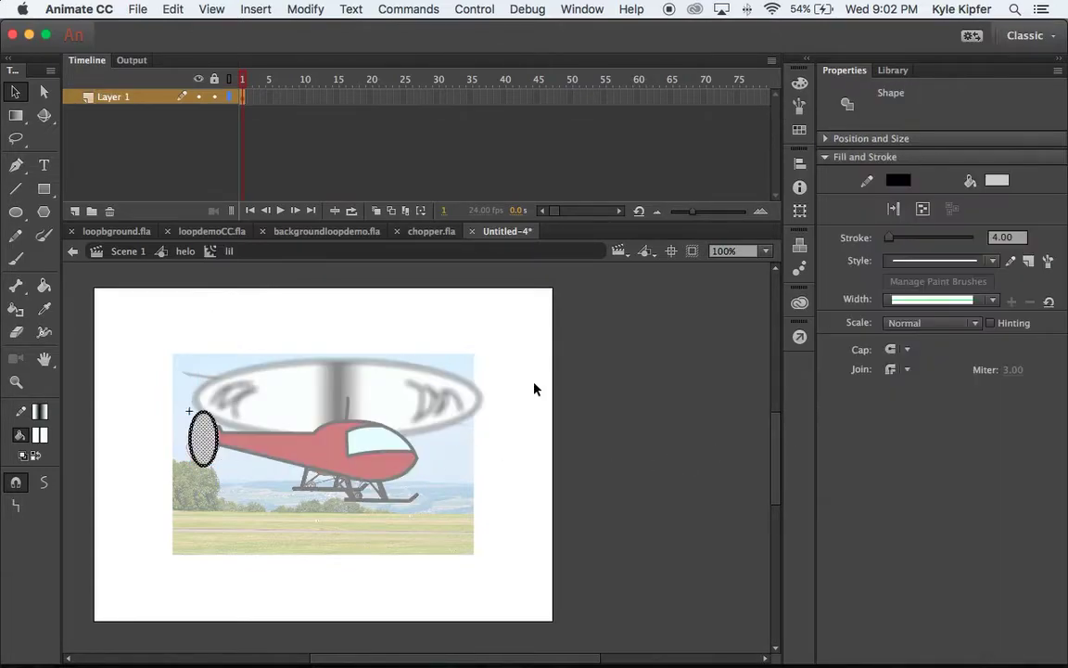
left_click(76, 212)
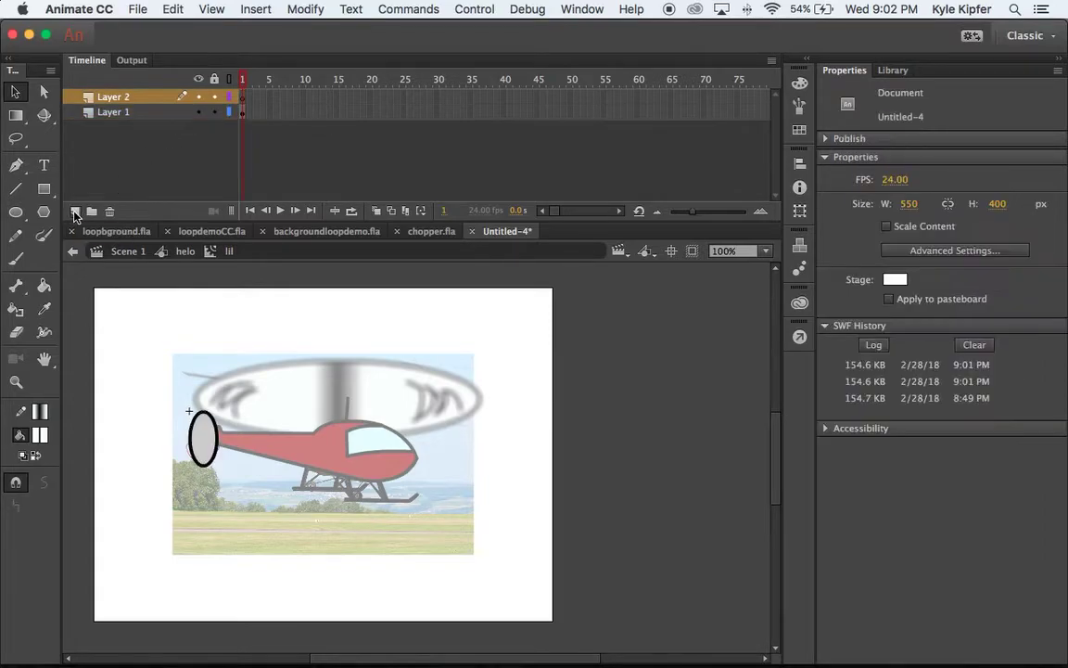
double_click(116, 96)
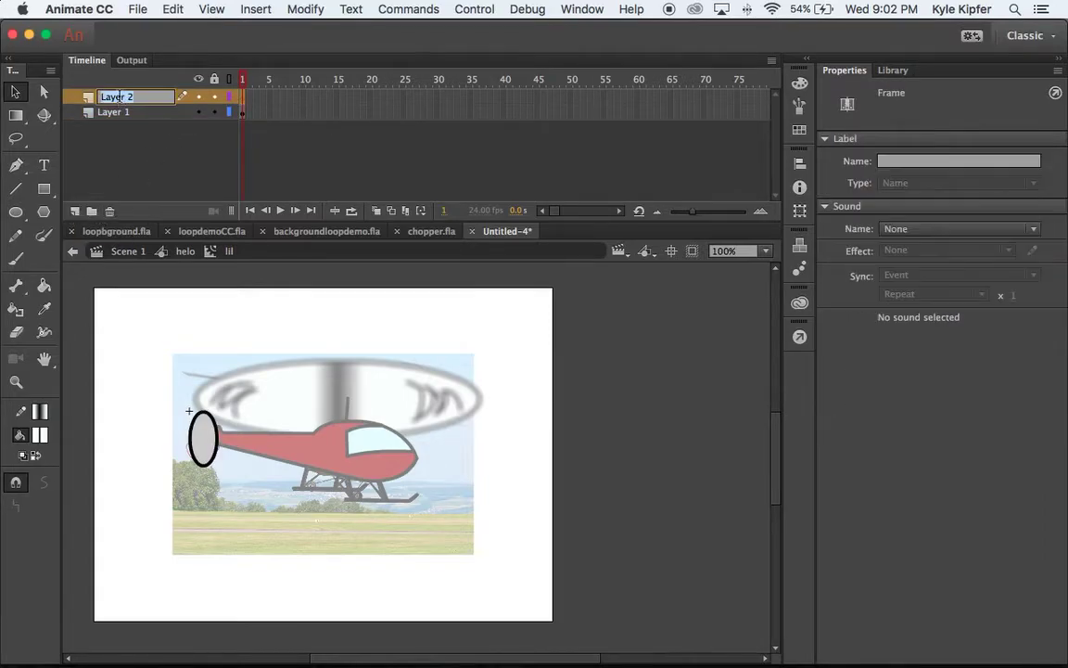
type("motion")
key("Return")
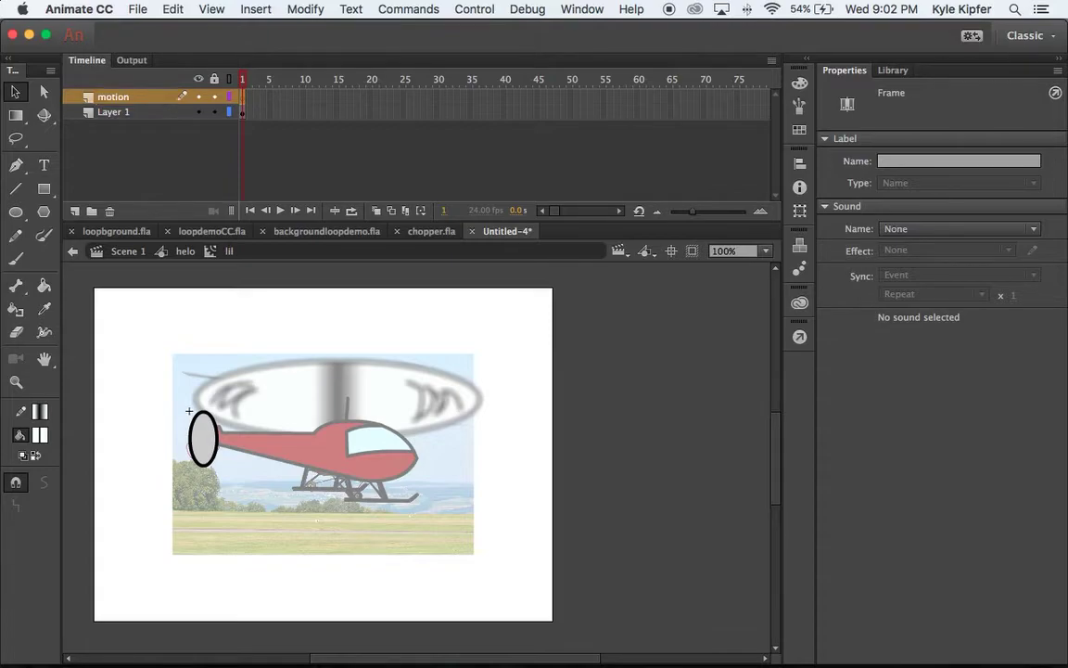
Insert blank keyframes at frames 3 and 5 of the motion layer and extend Layer 1 to frame 5.
left_click(260, 117)
left_click(256, 96)
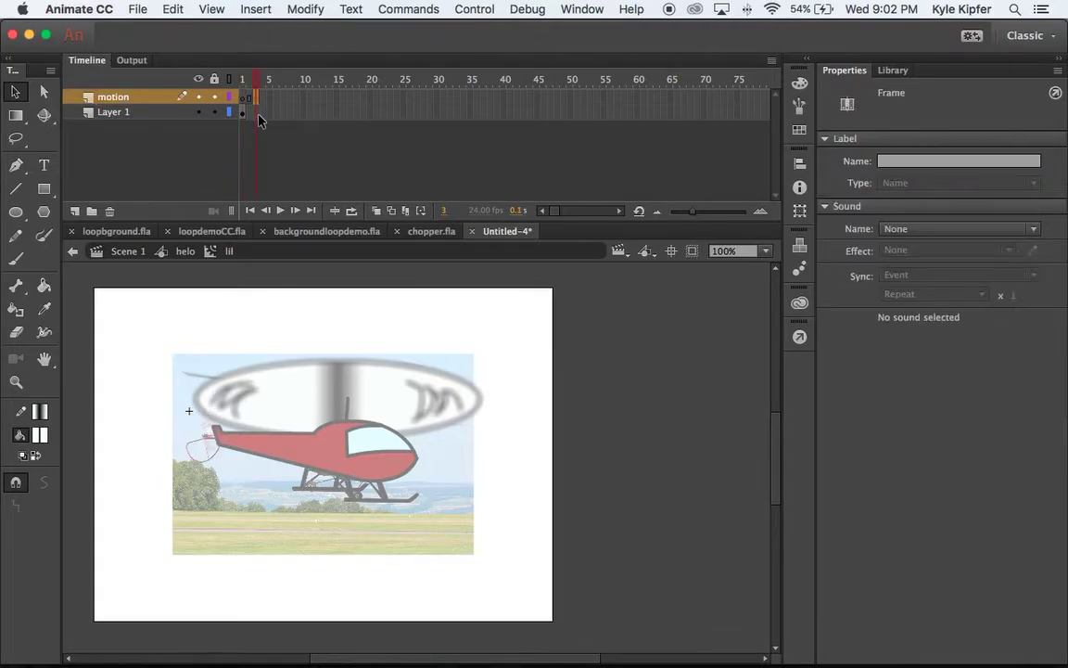
left_click(269, 97)
left_click(268, 111)
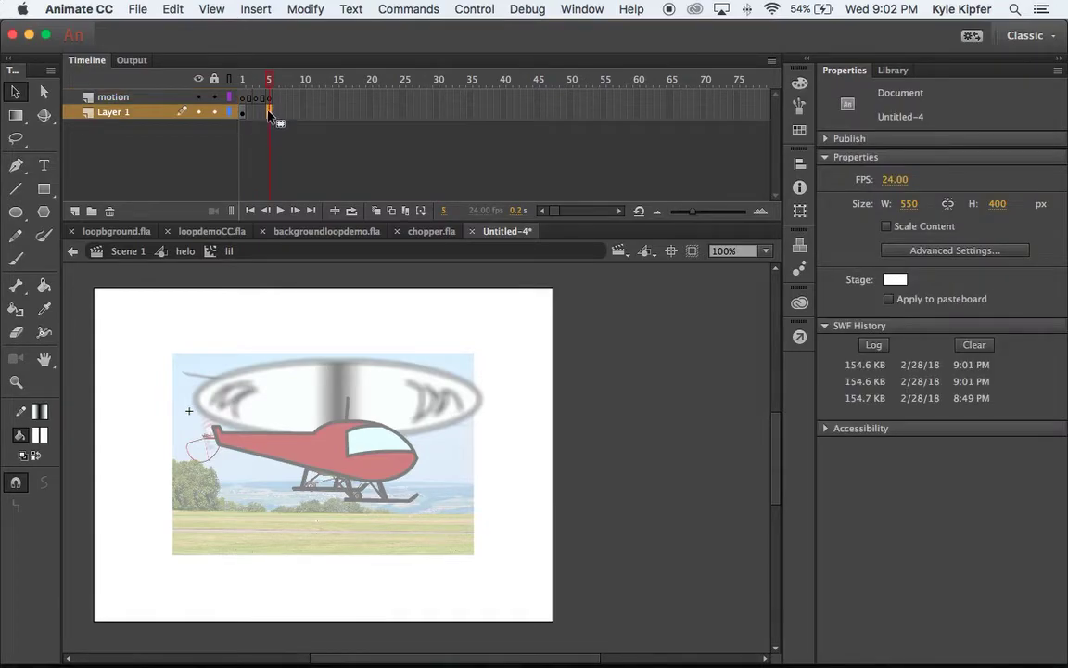
right_click(269, 112)
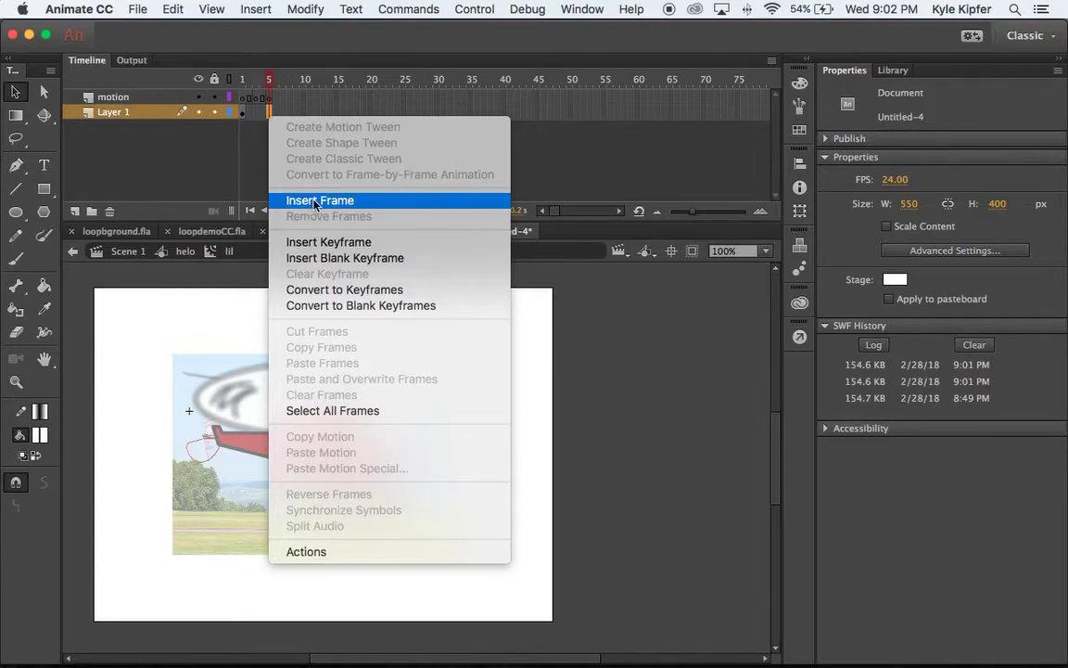
left_click(313, 201)
Select frame 1 of the motion layer and set the Pencil tool's stroke color to black.
left_click(243, 99)
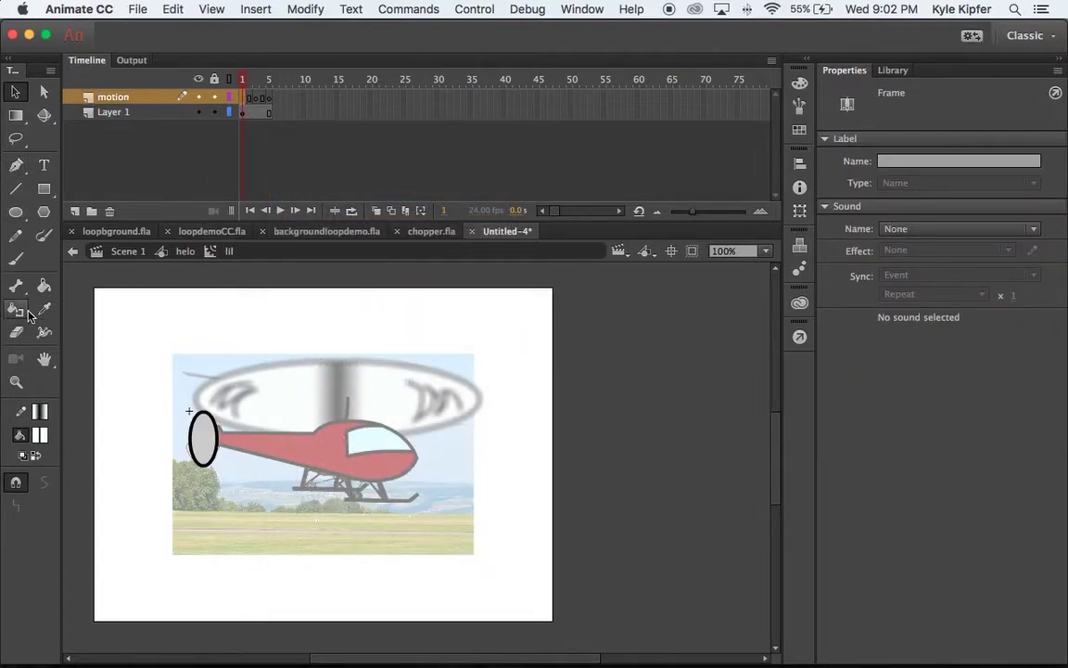
left_click(16, 235)
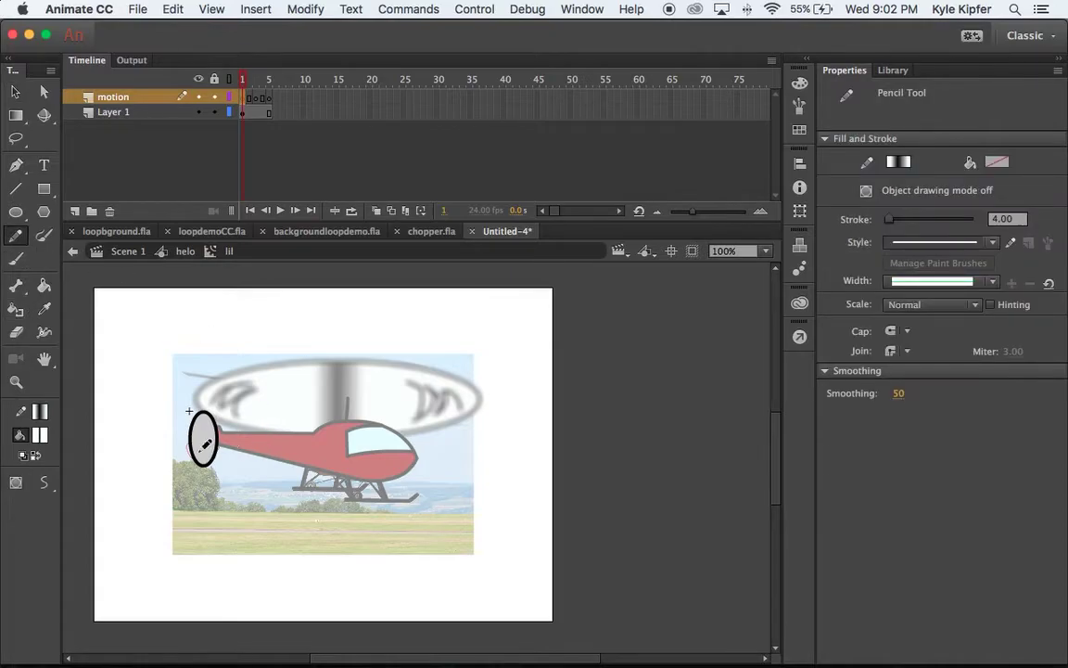
left_click_drag(199, 447, 221, 432)
left_click(39, 411)
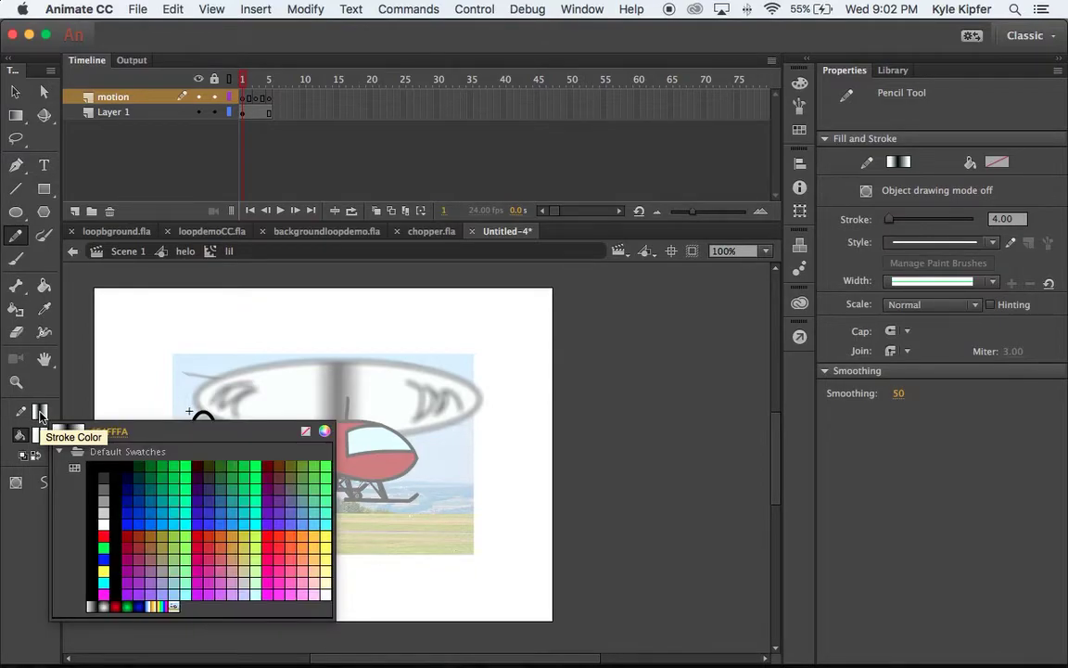
left_click(93, 469)
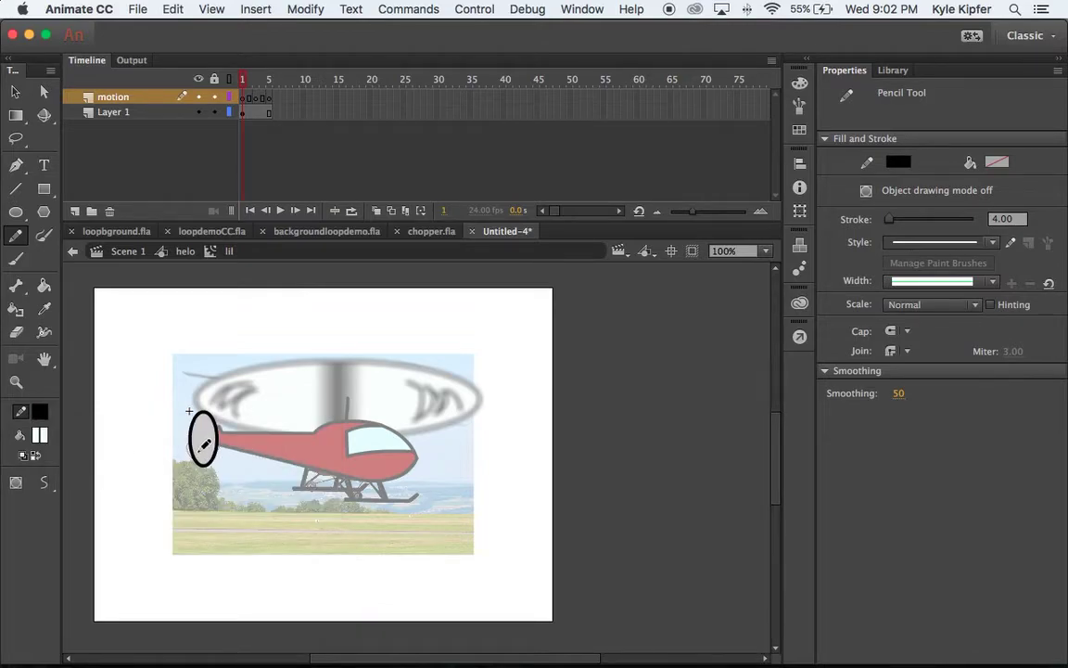
mouse_move(204, 445)
left_mouse_down()
mouse_move(198, 452)
mouse_move(213, 447)
left_mouse_up()
key("super+z")
key("super+z")
key("super+z")
Draw differing black motion lines inside the tail rotor on frames 1, 3 and 5 of the motion layer and scrub back through them.
left_click_drag(197, 417, 212, 418)
left_click(259, 99)
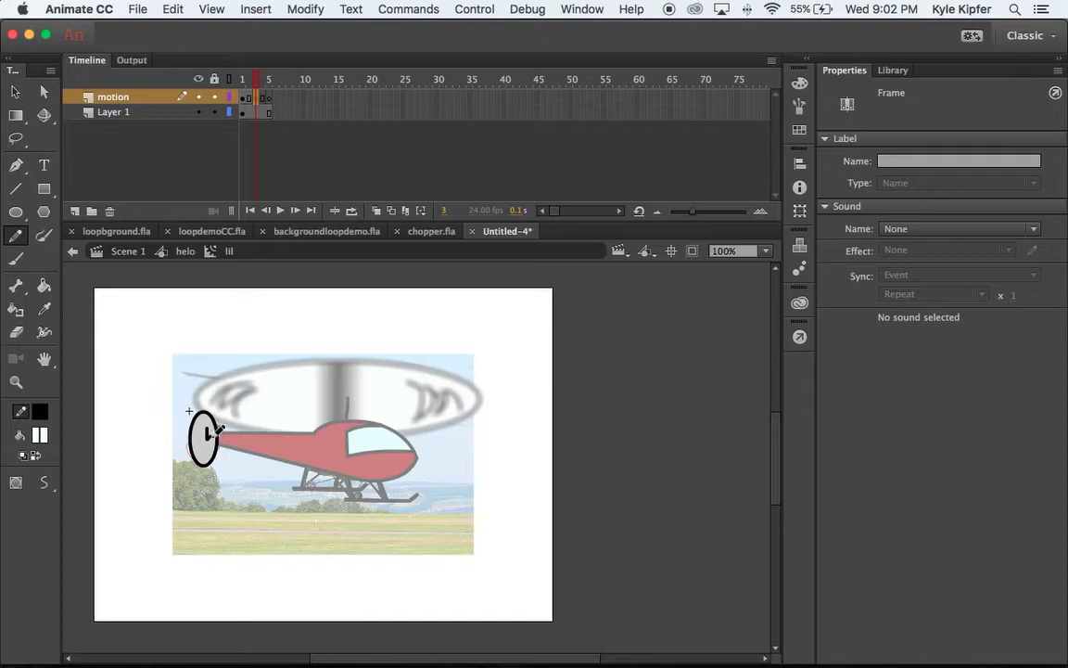
left_click_drag(207, 425, 214, 437)
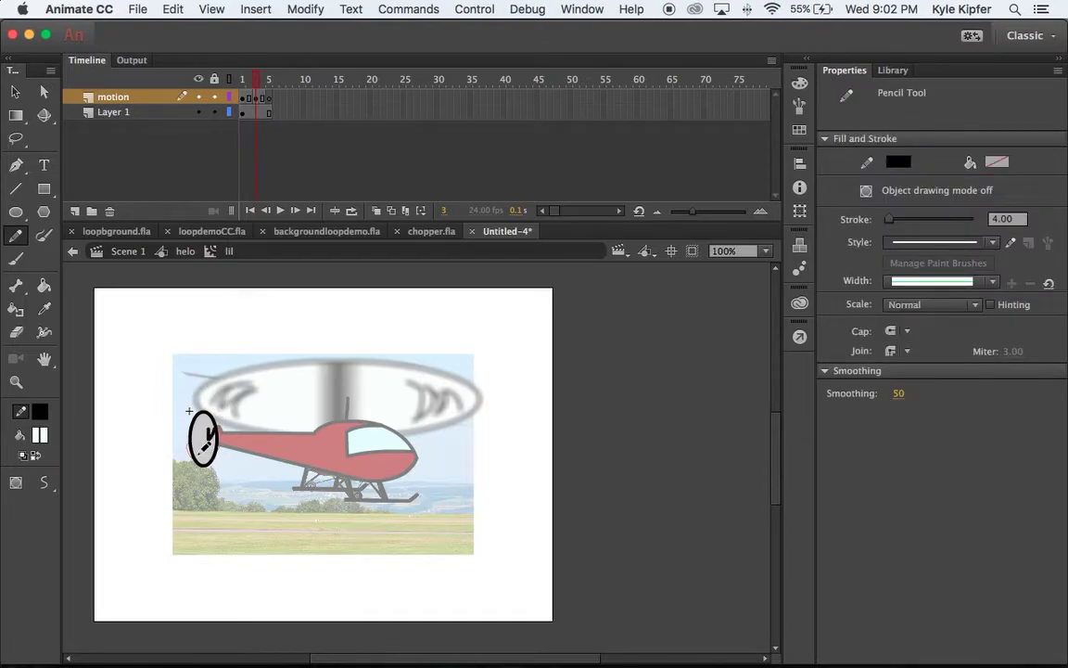
left_click(270, 100)
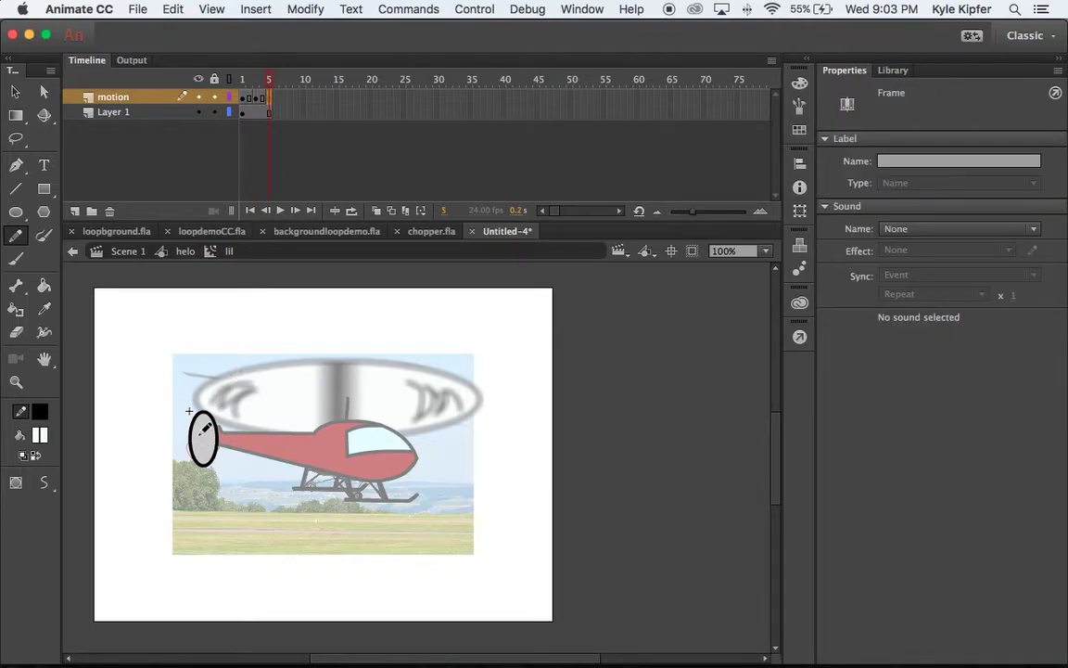
left_click_drag(191, 420, 219, 442)
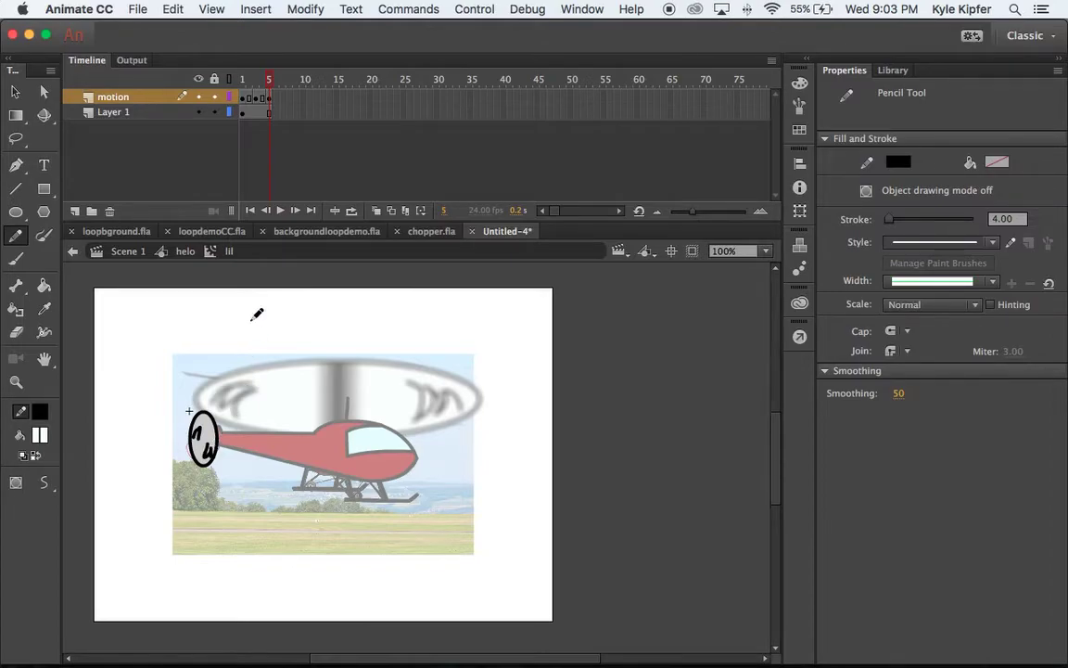
mouse_move(268, 70)
left_mouse_down()
mouse_move(223, 72)
mouse_move(286, 78)
mouse_move(207, 72)
left_mouse_up()
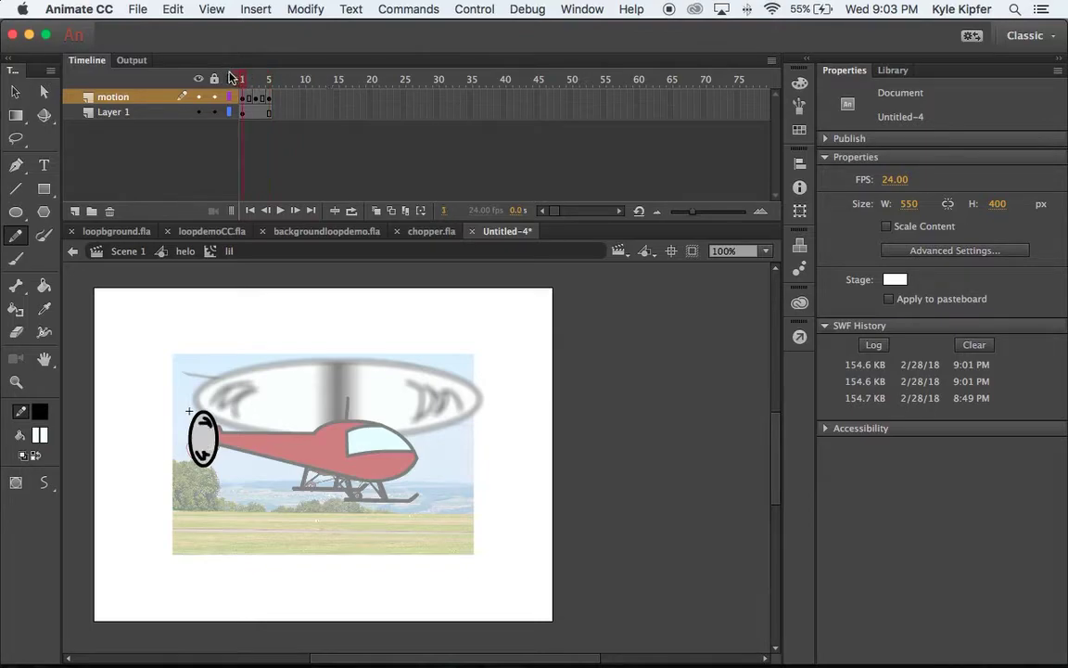
Return to the helo symbol and apply a Blur filter of 6 px in X and Y to the tail rotor instance.
left_click(184, 251)
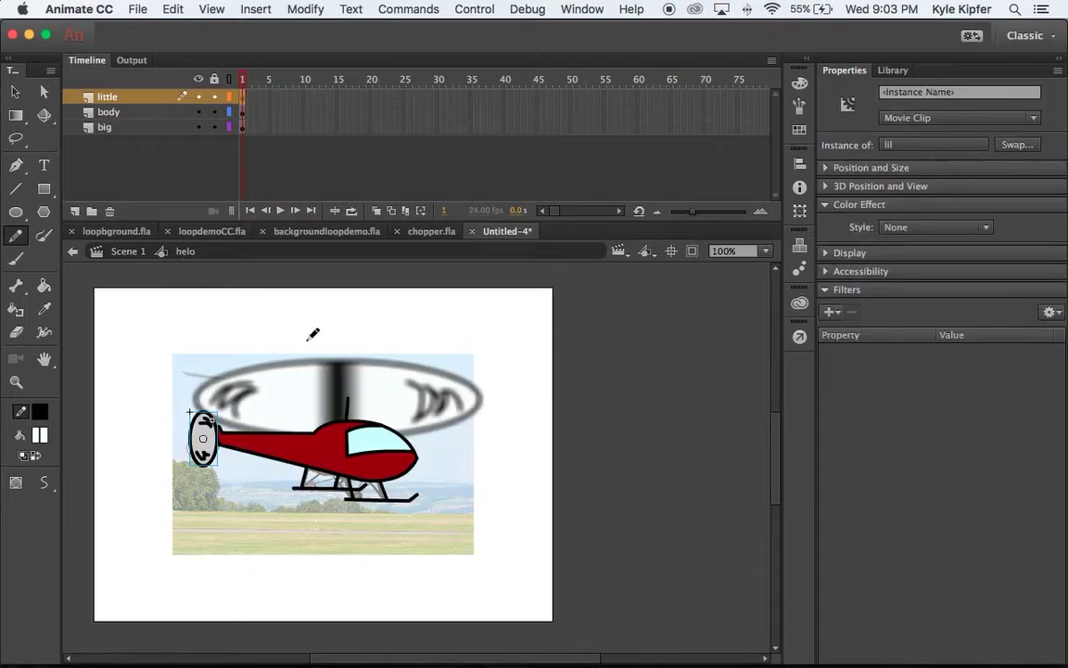
left_click(15, 91)
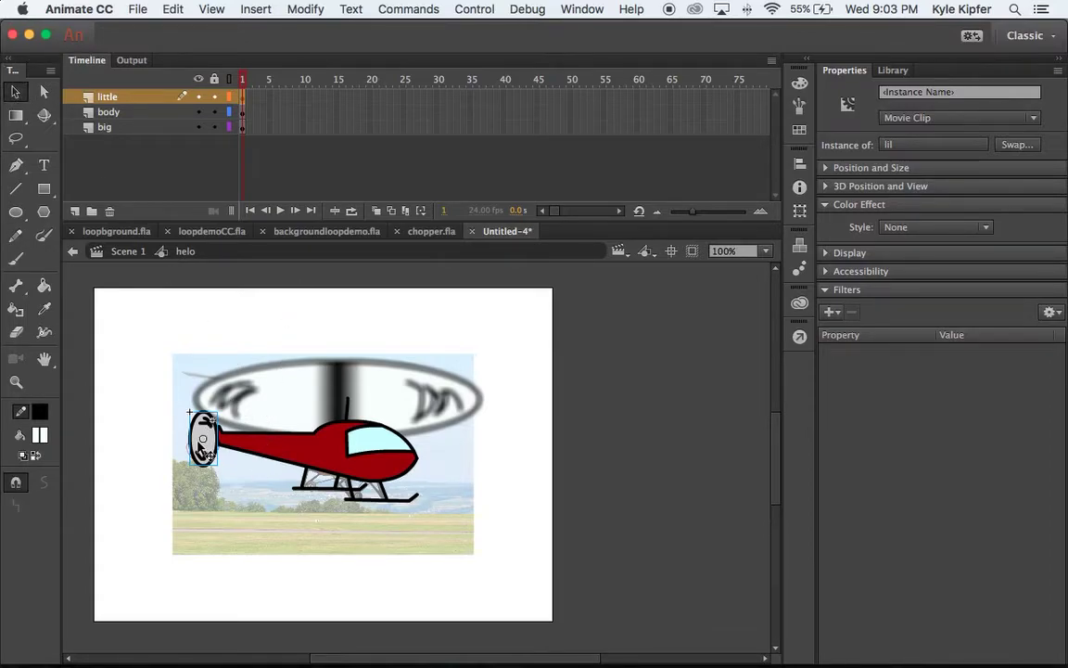
left_click(832, 311)
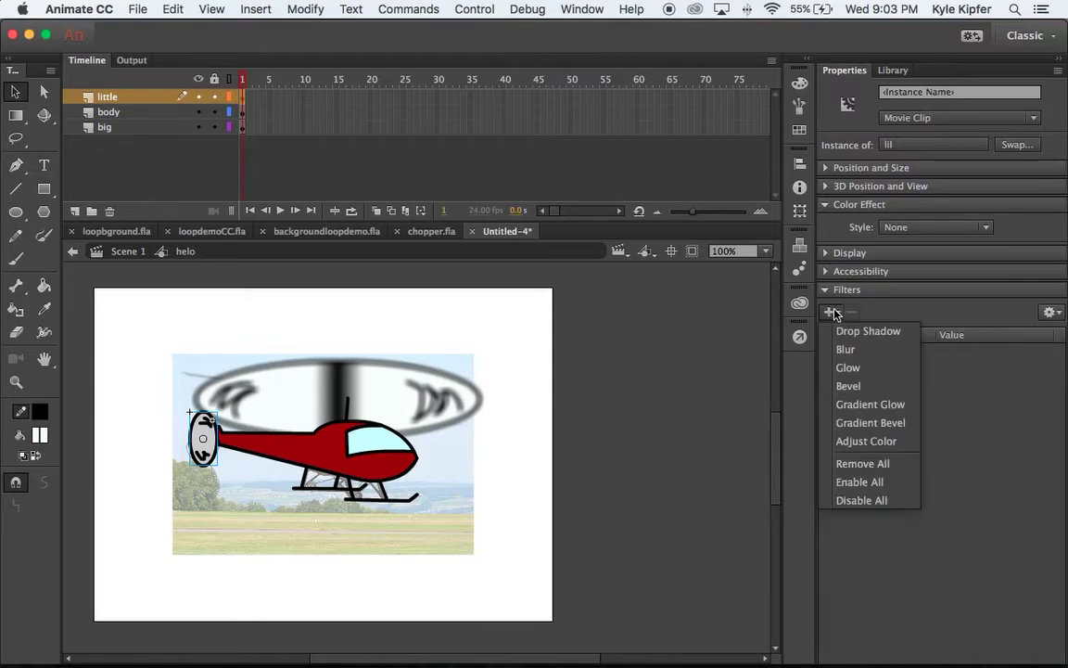
left_click(845, 349)
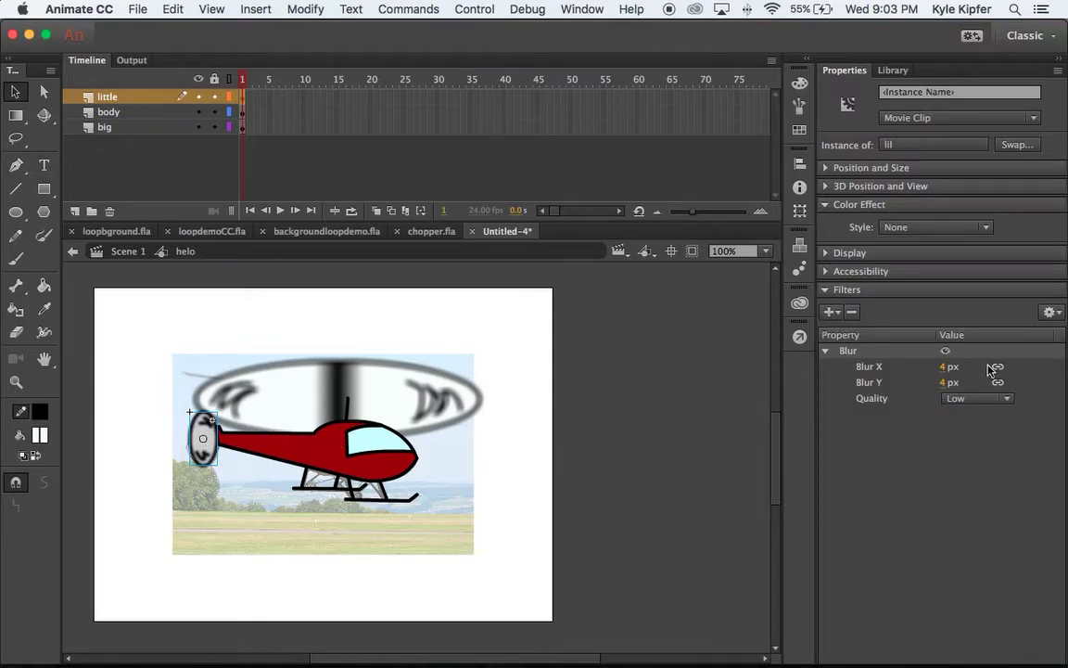
left_click(948, 367)
left_click_drag(953, 368, 953, 367)
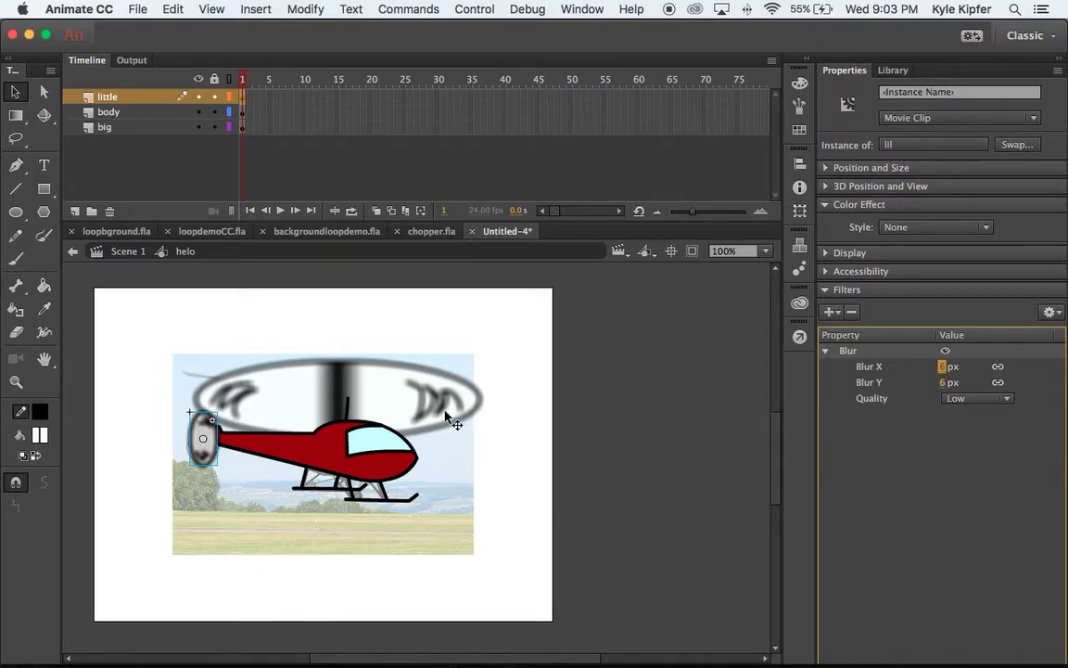
left_click(259, 299)
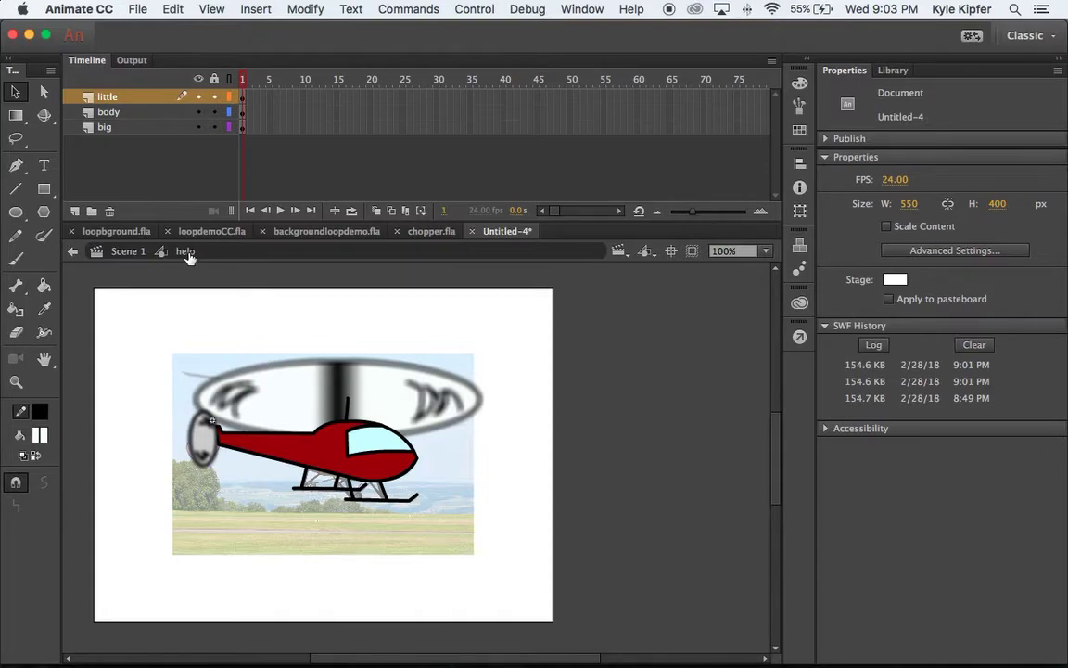
Set the big rotor instance's blur to 10 px in X and Y.
left_click(377, 387)
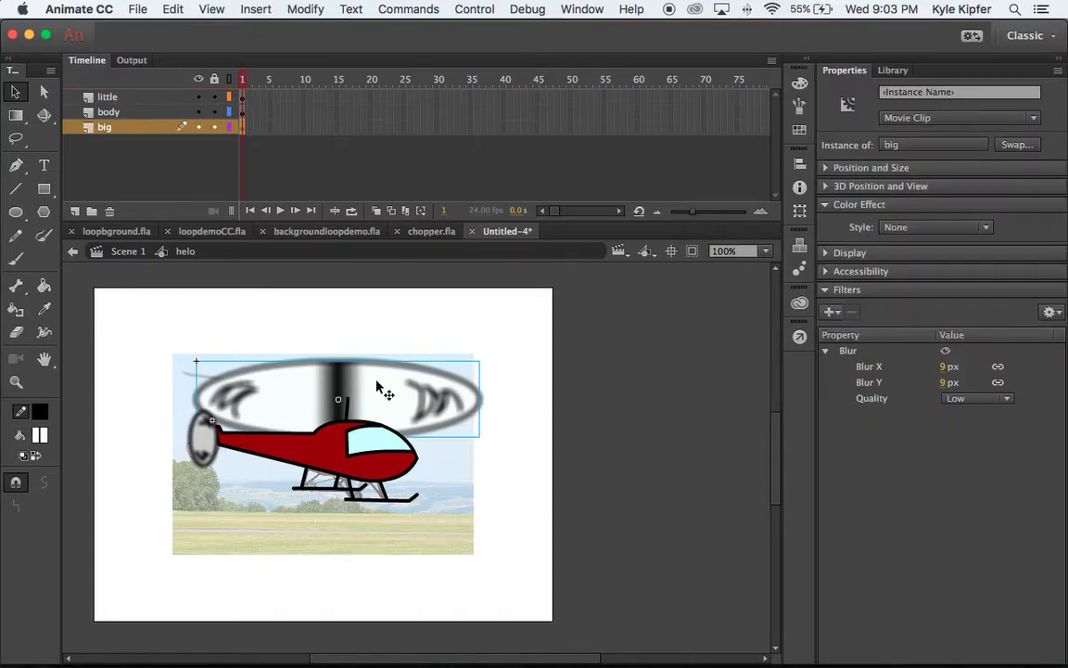
left_click(944, 368)
left_click_drag(944, 367, 946, 367)
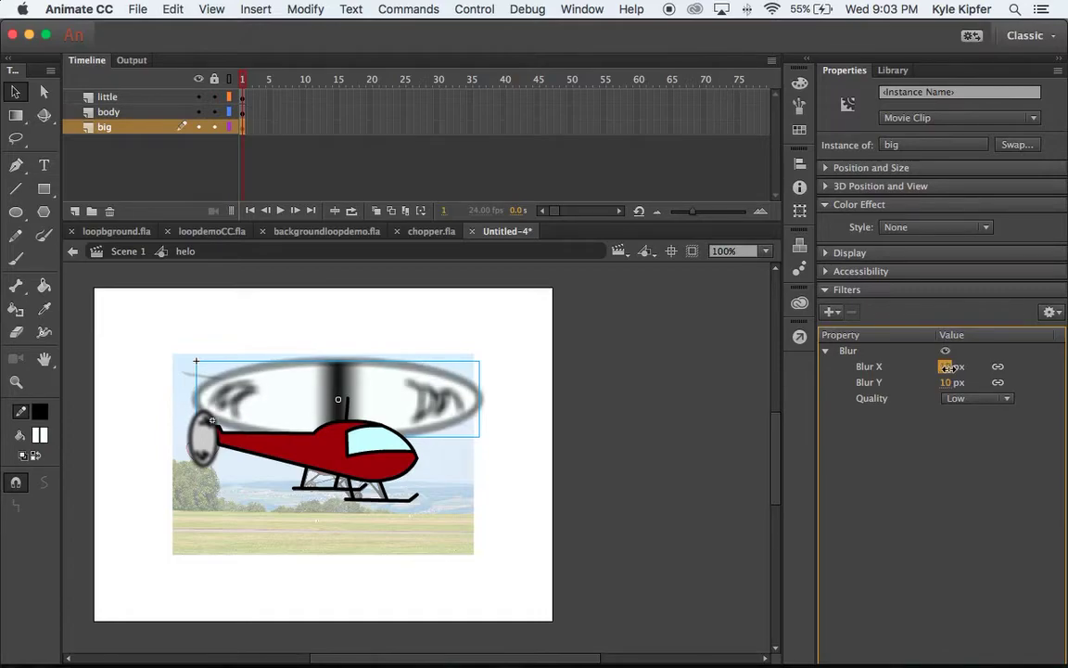
left_click(541, 361)
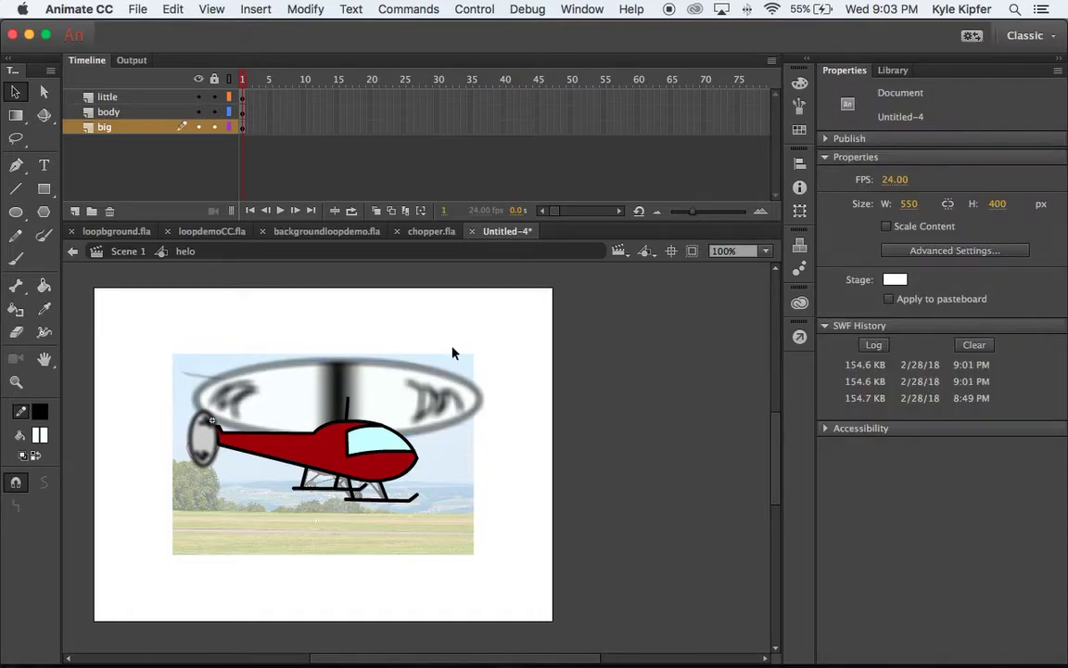
Return to Scene 1, test the movie to check both spinning rotors, and close the preview.
left_click(126, 251)
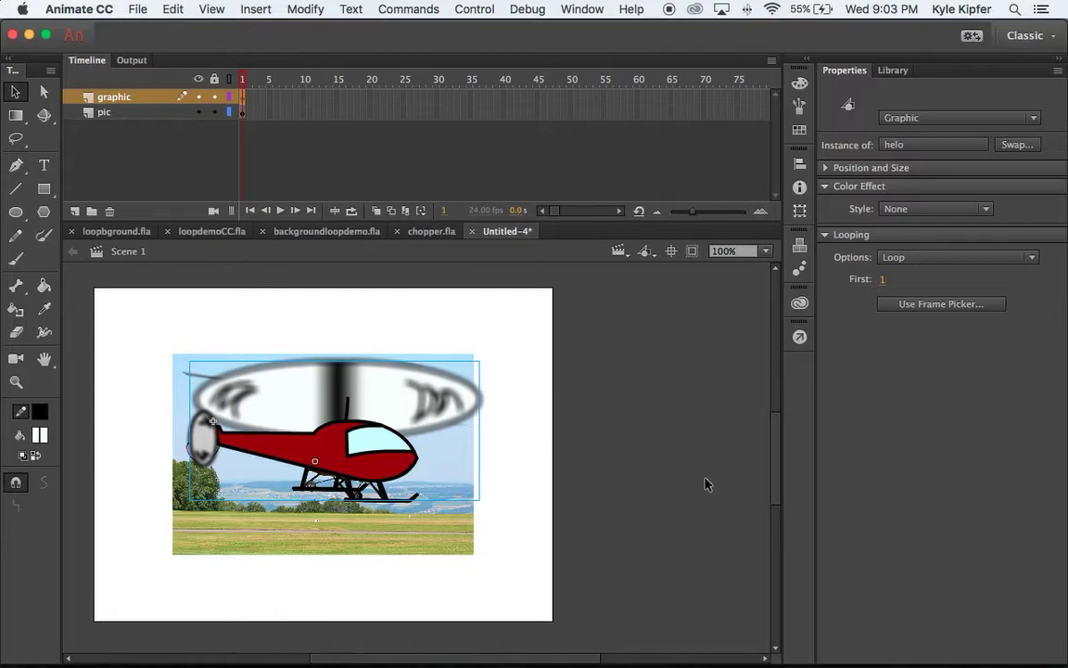
left_click(551, 400)
key("super+Return")
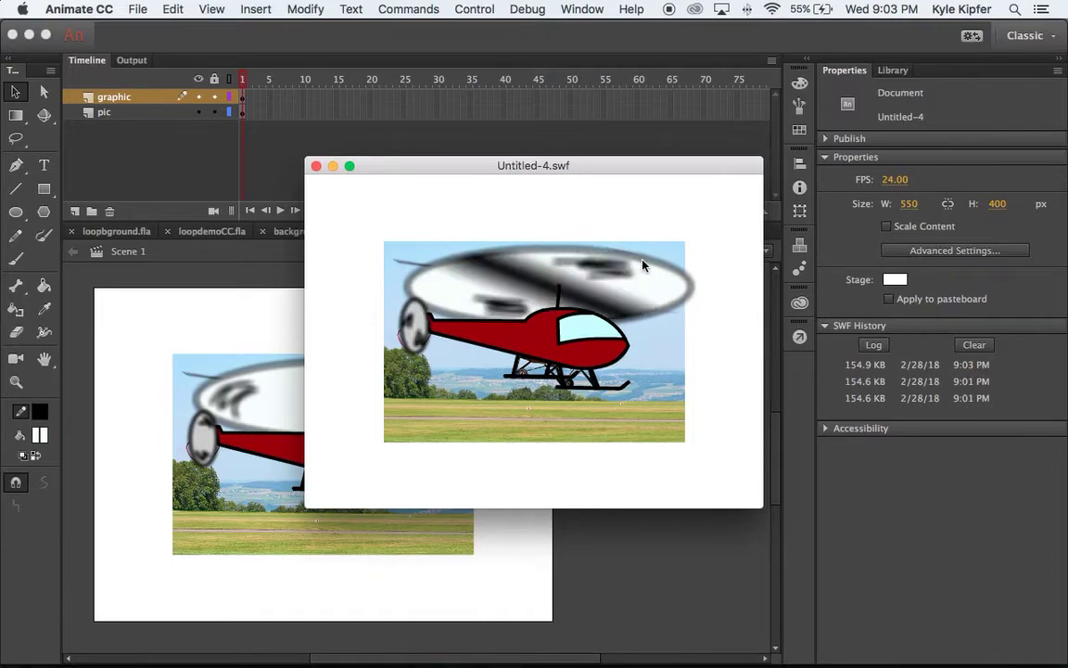
left_click(315, 167)
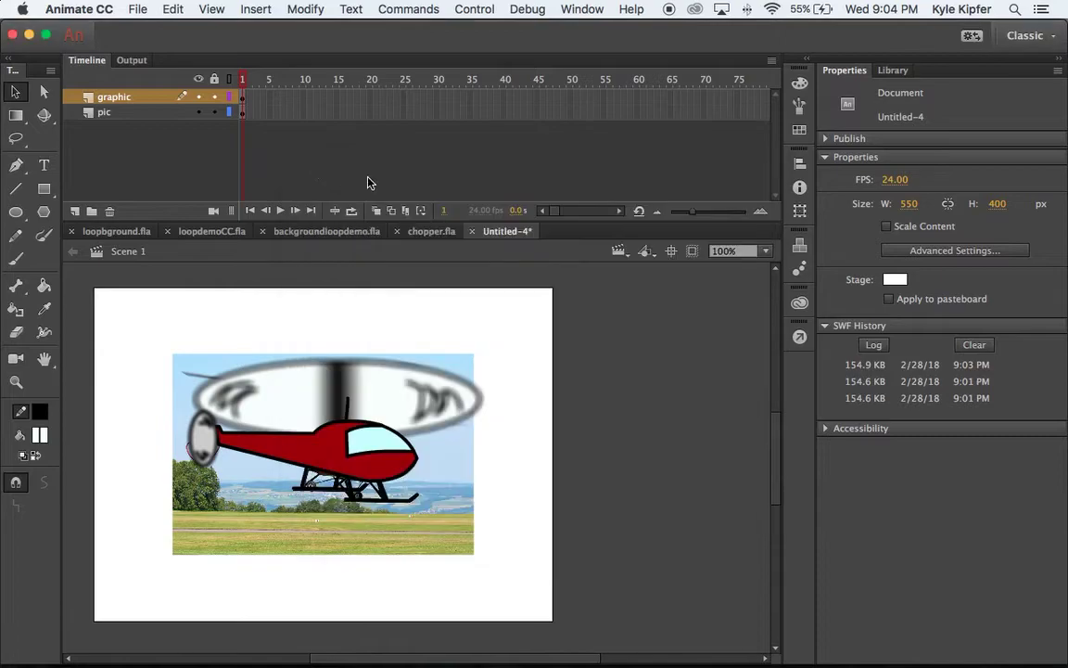
Delete the pic layer holding the reference photo and check the layers inside the helo symbol before returning to Scene 1.
left_click(131, 115)
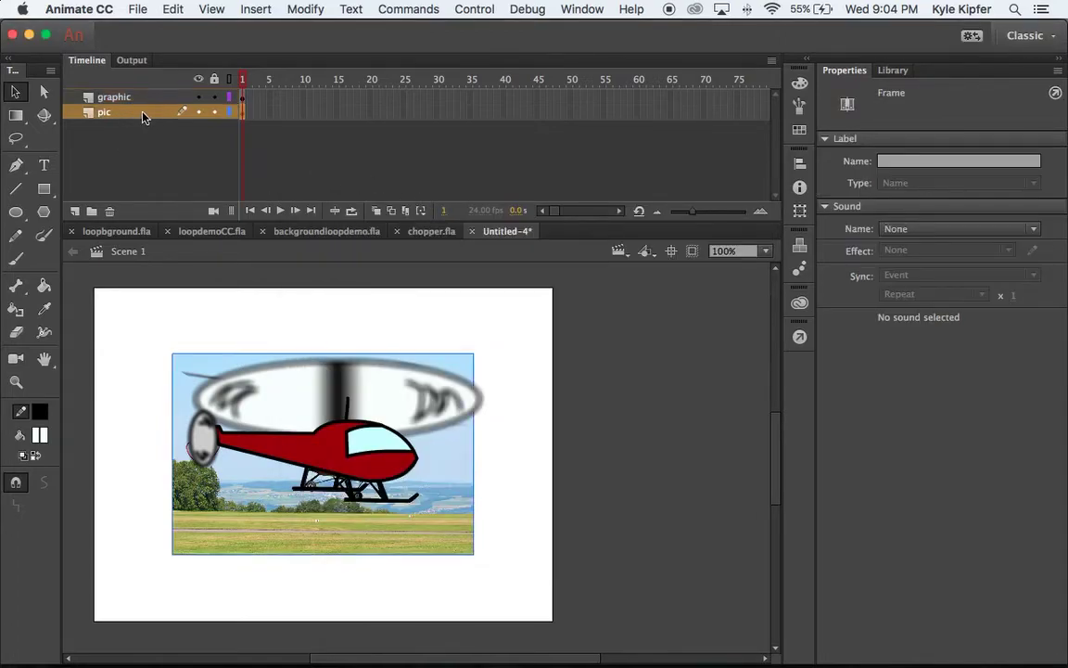
left_click(110, 215)
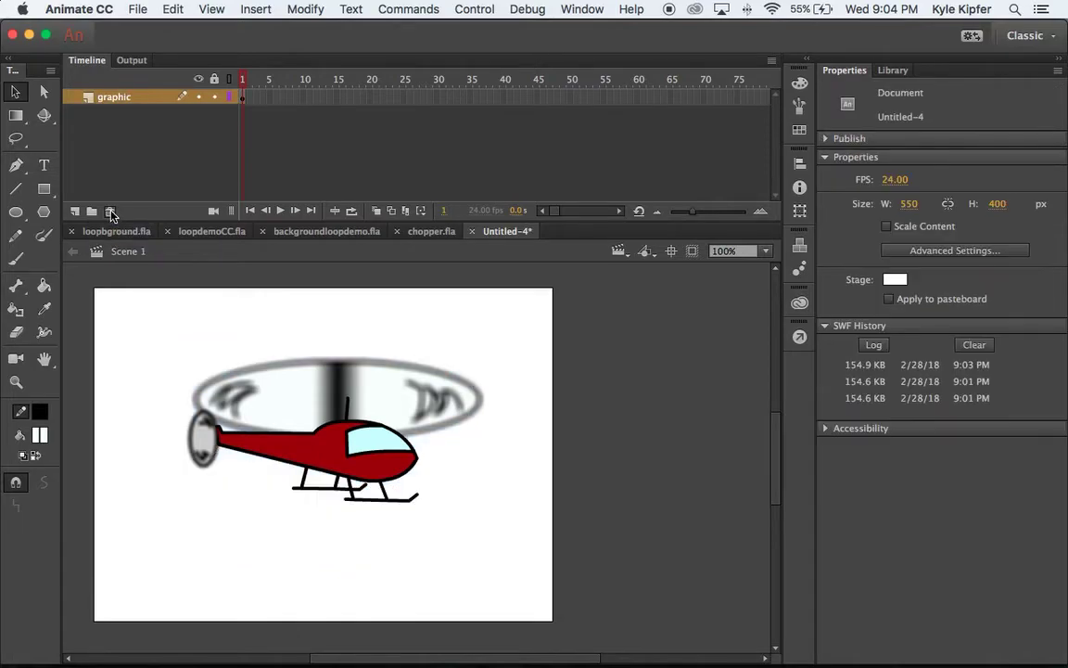
left_click(364, 397)
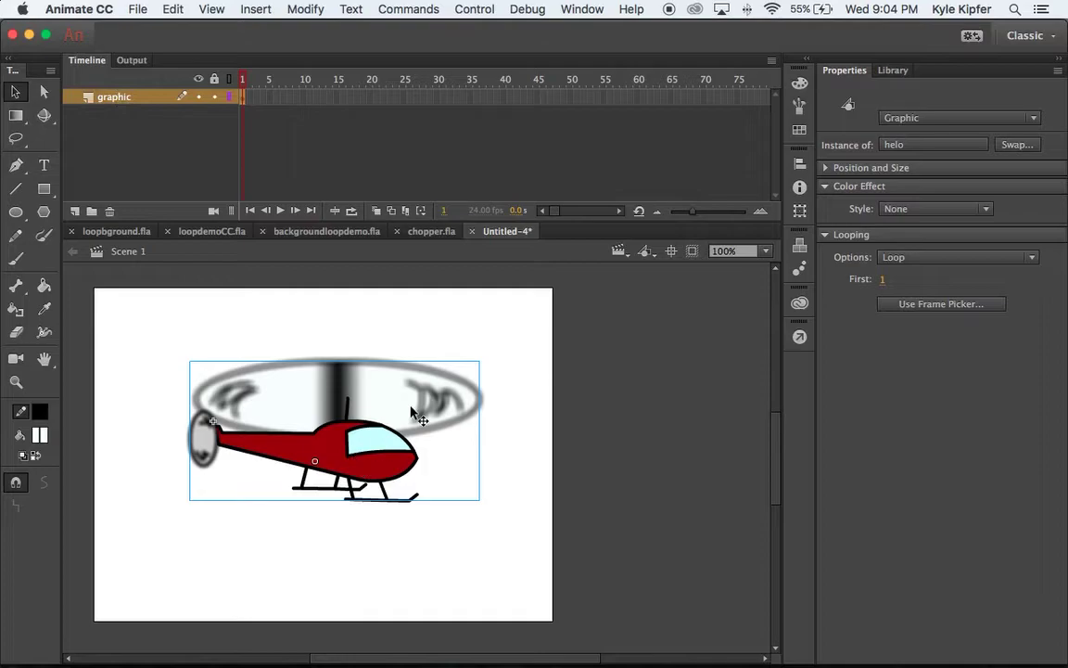
double_click(331, 403)
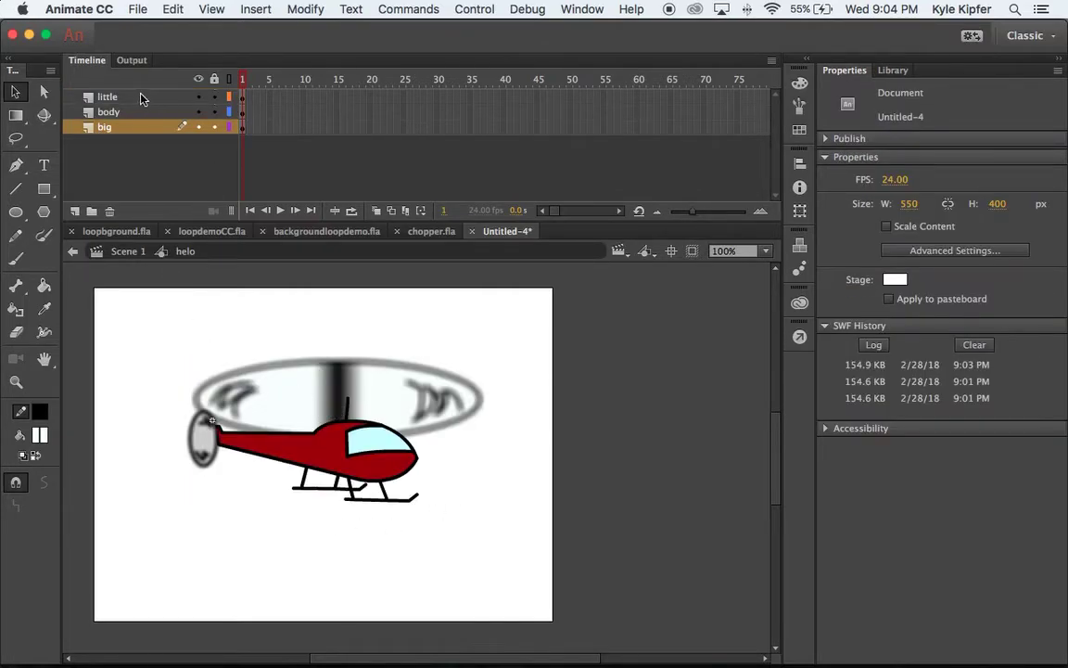
left_click(133, 252)
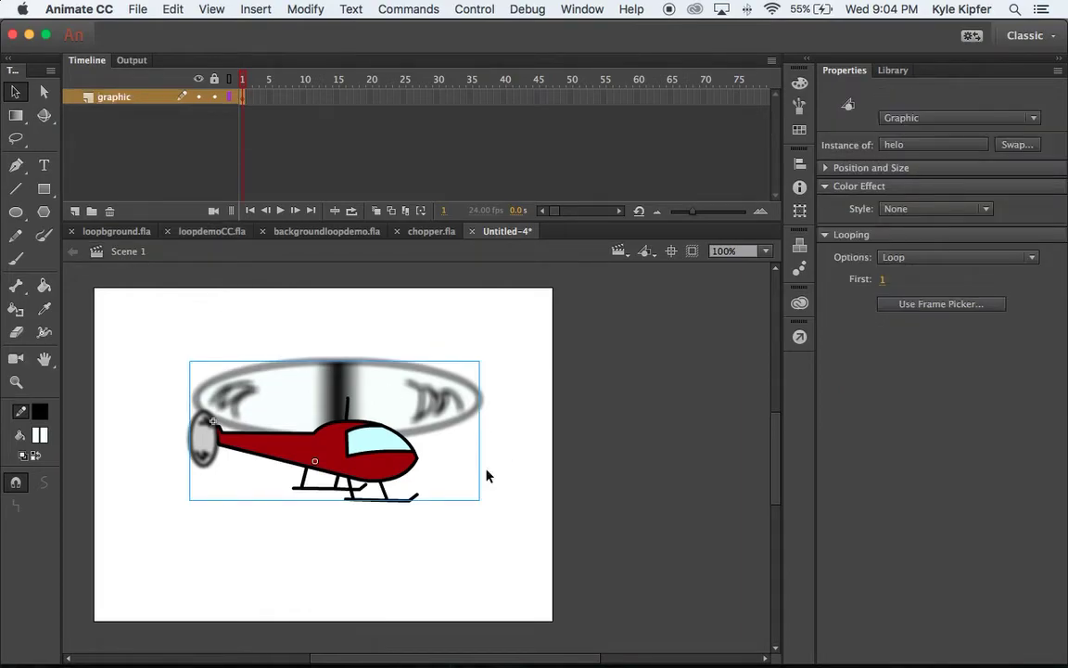
Shrink the helicopter to about a third of its size with Free Transform and place it just outside the stage's left edge.
left_click(16, 115)
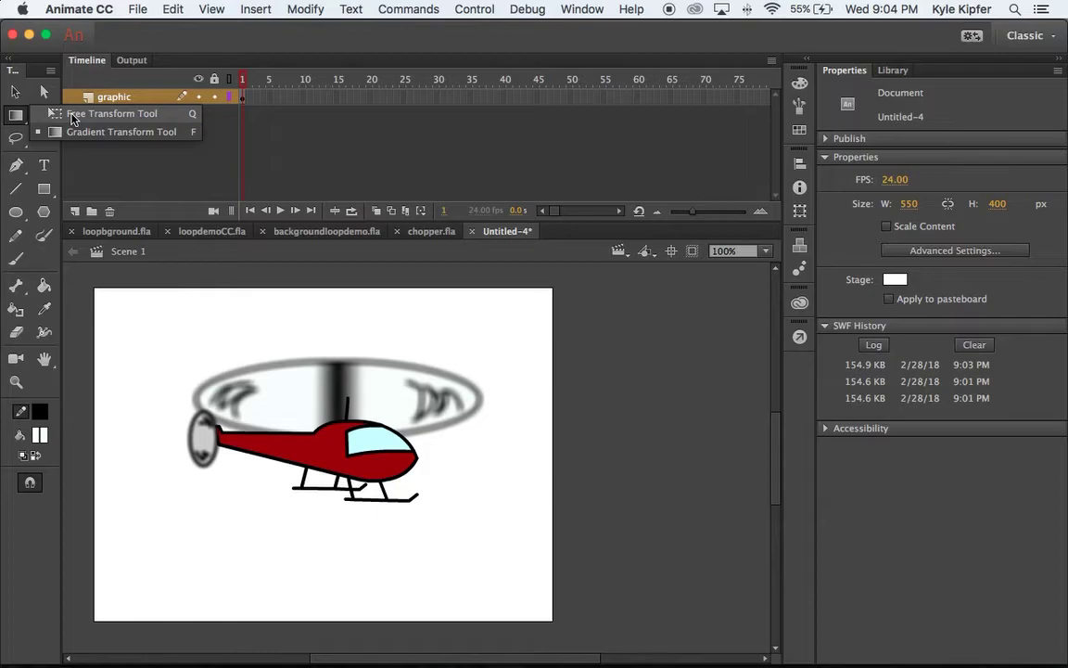
left_click(74, 118)
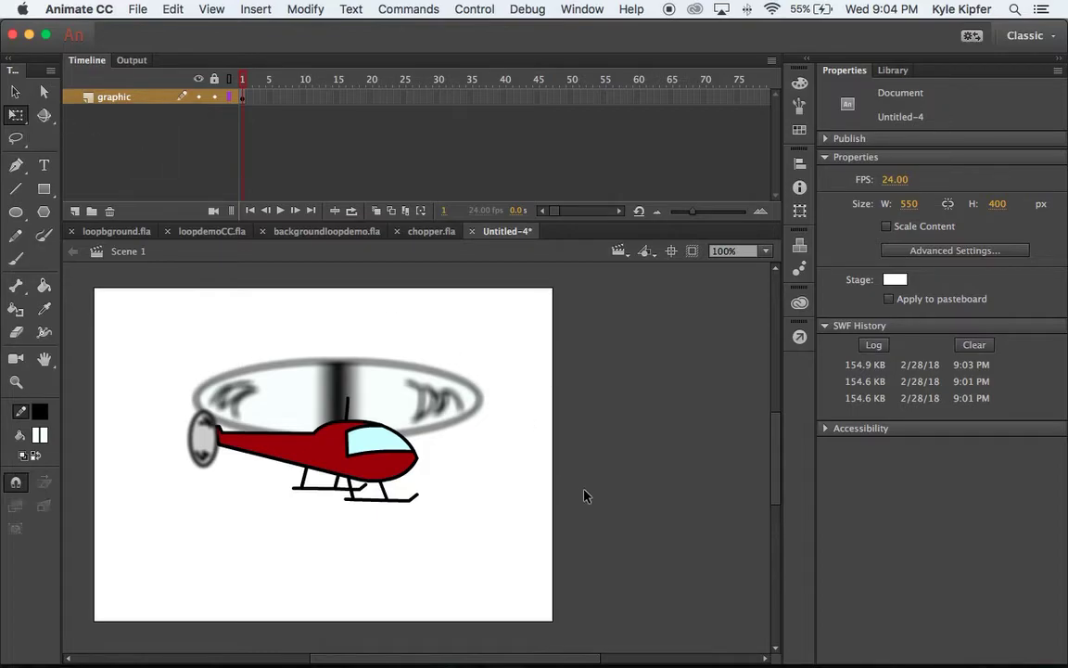
left_click(339, 424)
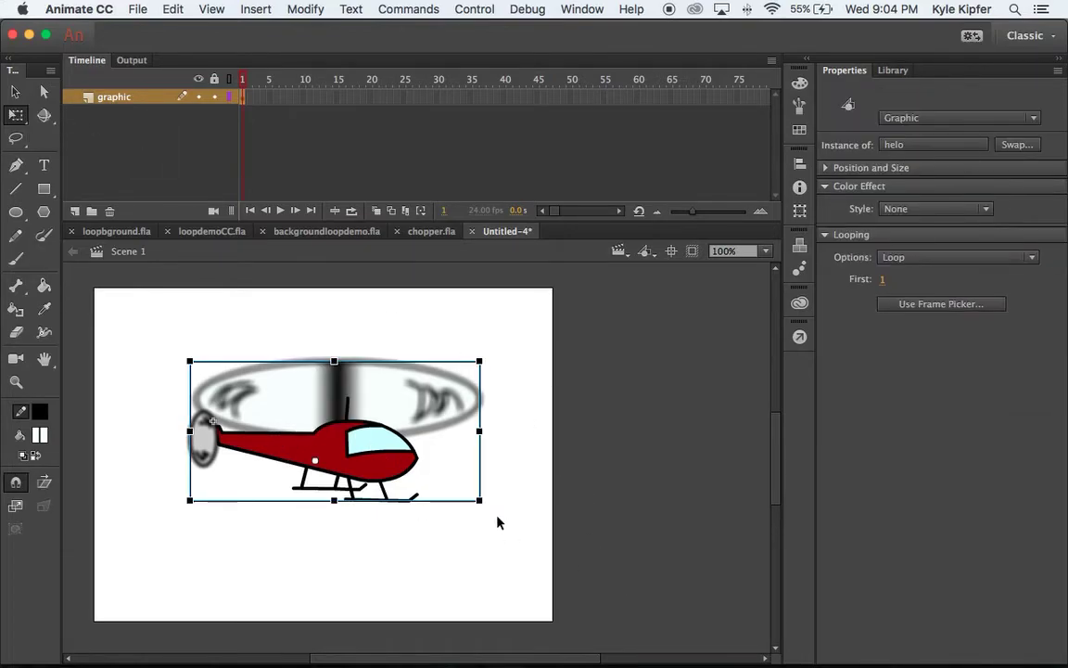
left_click_drag(479, 500, 450, 475)
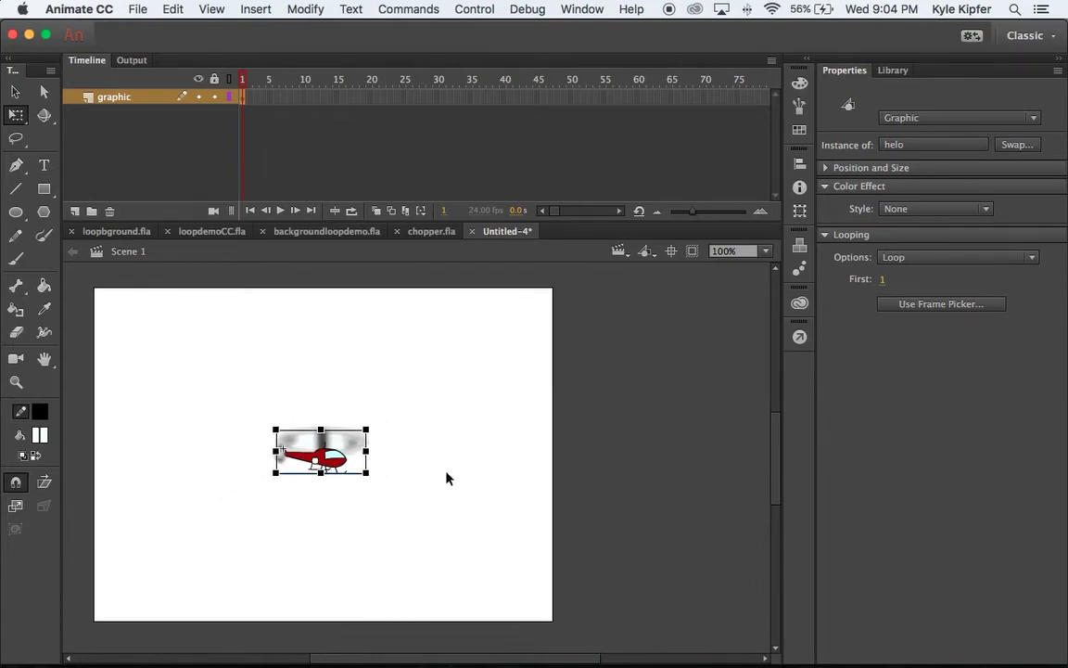
left_click_drag(310, 434, 97, 383)
scroll(164, 401, "left", 3)
left_click_drag(248, 406, 187, 386)
left_click(187, 443)
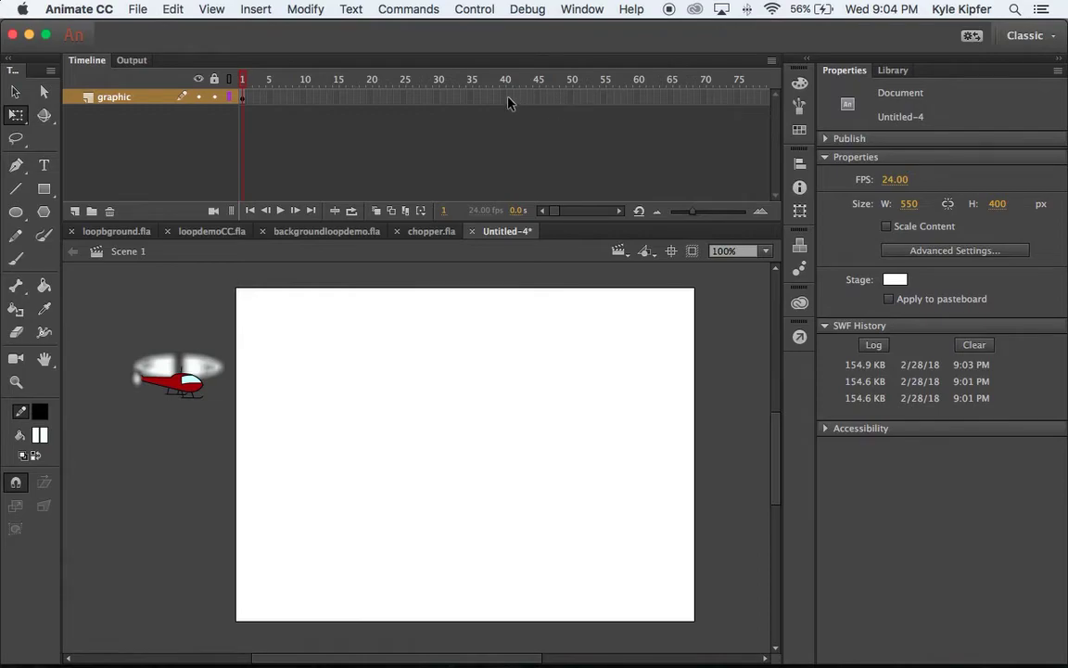
Extend the graphic layer to frame 50 and create a motion tween on it.
right_click(573, 99)
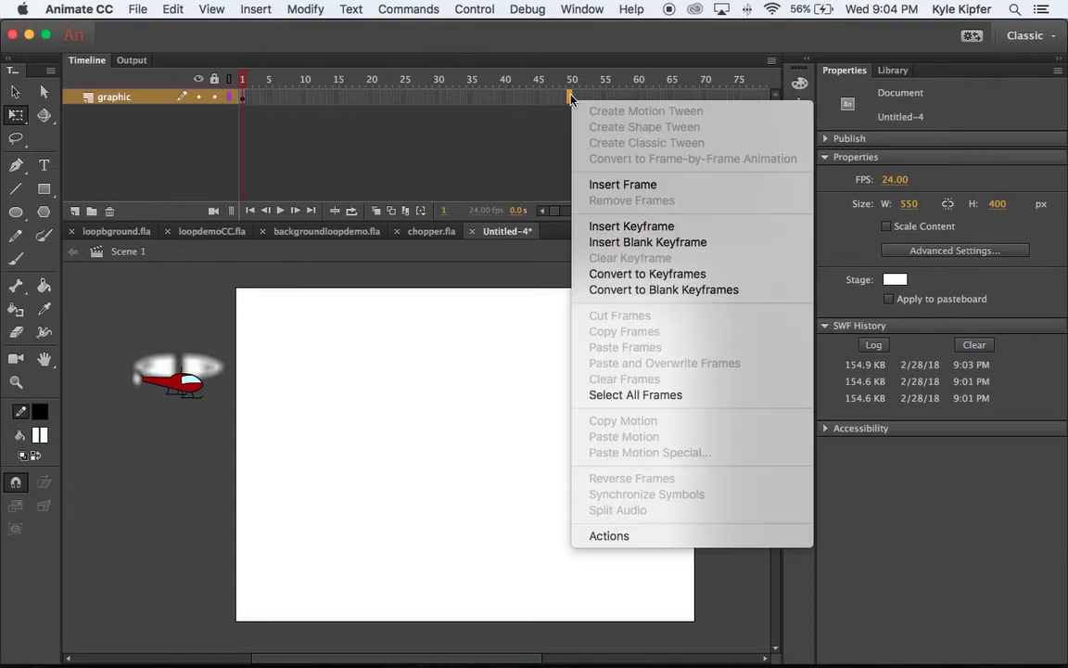
left_click(650, 181)
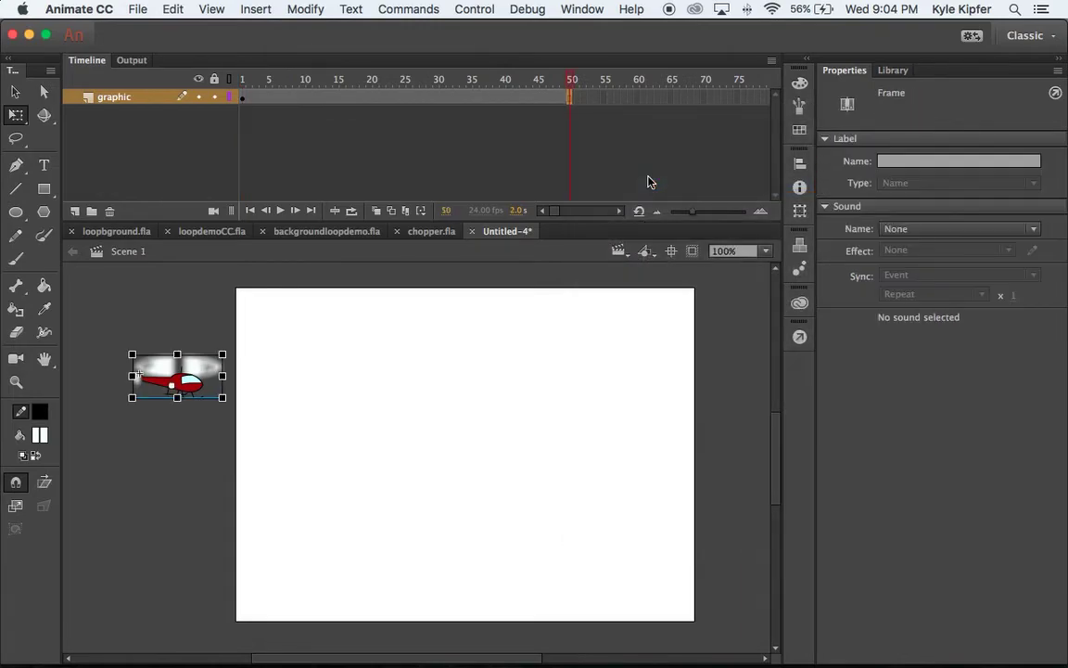
right_click(325, 98)
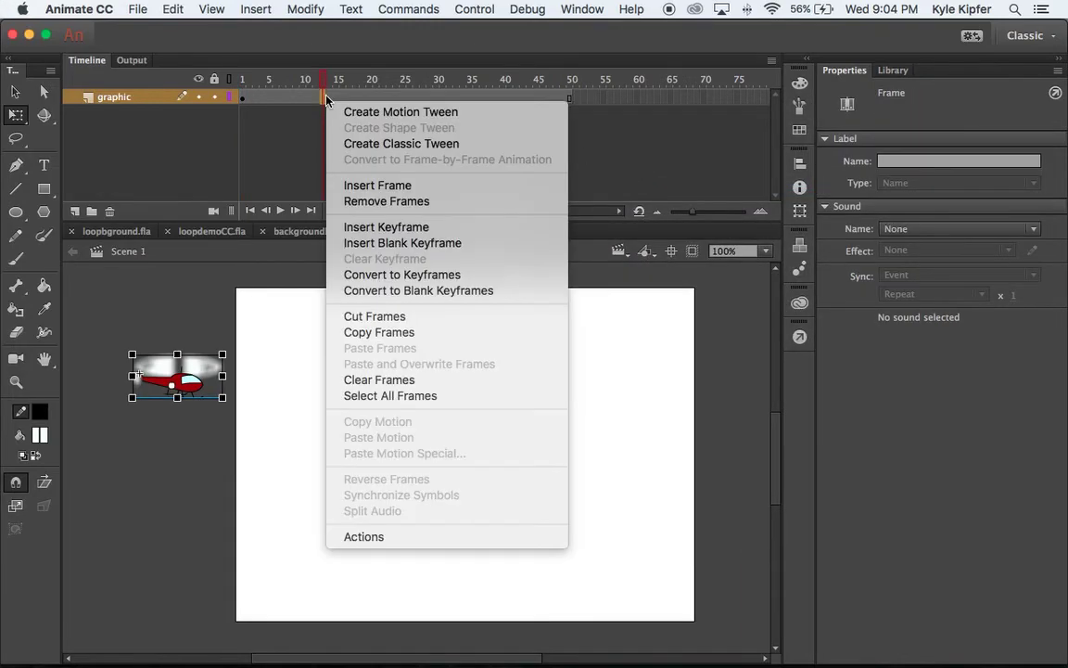
left_click(393, 112)
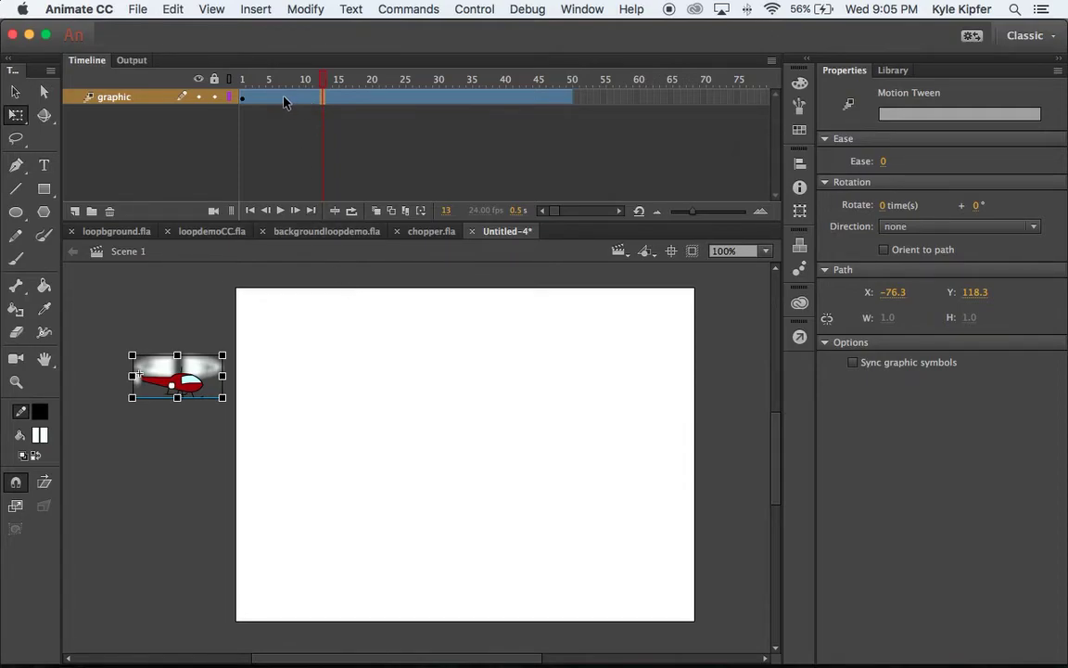
Move the helicopter down into the stage's lower left area at frame 11 and up near the upper center at frame 20.
left_click(309, 98)
left_click(310, 99)
left_click(196, 371)
left_click_drag(196, 371, 360, 509)
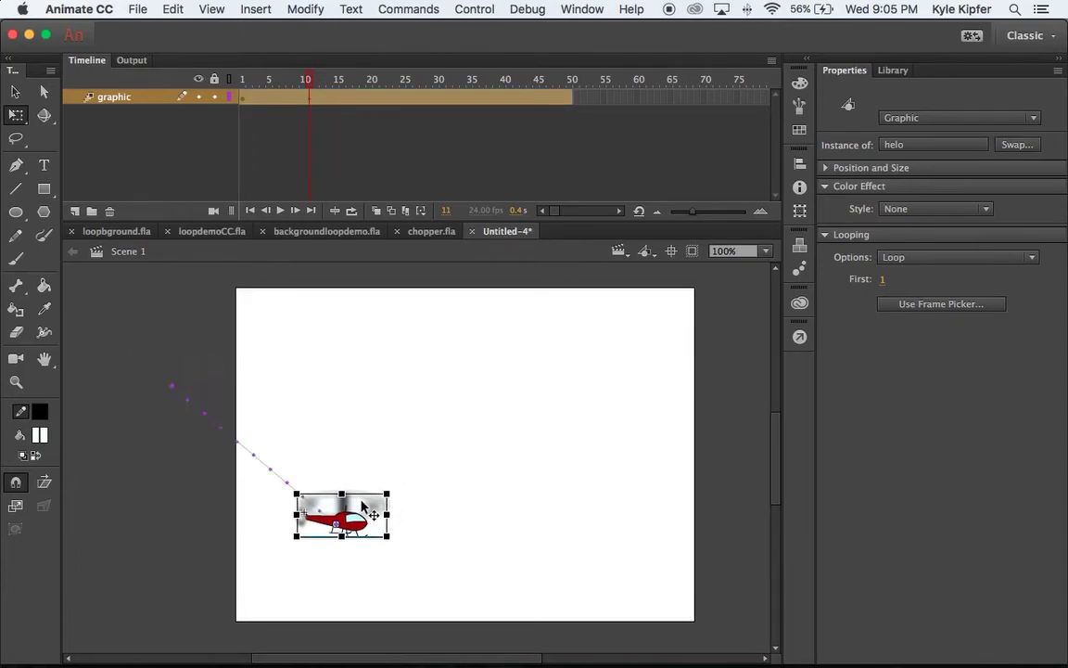
left_click(372, 98)
left_click_drag(357, 522, 448, 394)
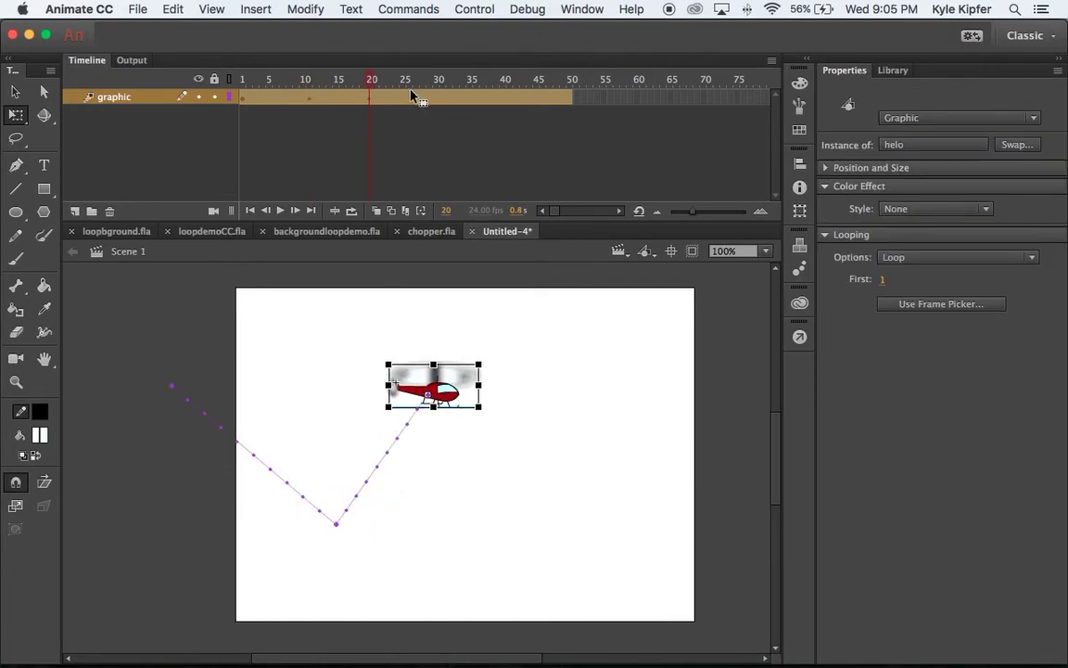
Move the helicopter down to the stage's right half at frame 30 and up past the right edge at frame 41.
left_click(438, 99)
left_click_drag(463, 401, 581, 490)
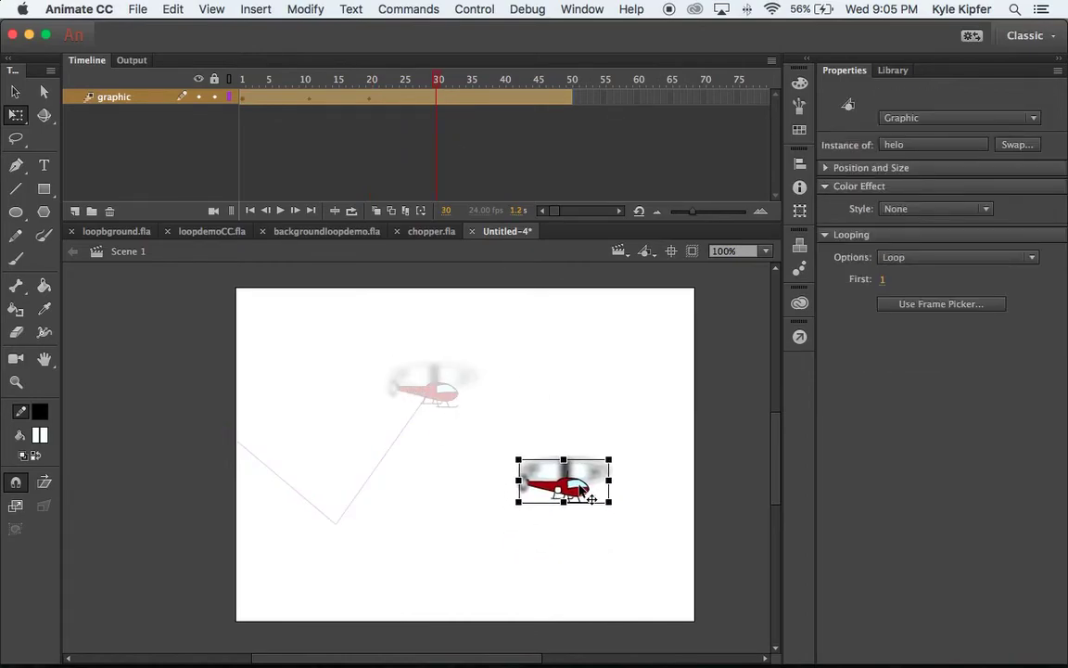
left_click(508, 97)
left_click_drag(577, 482, 762, 362)
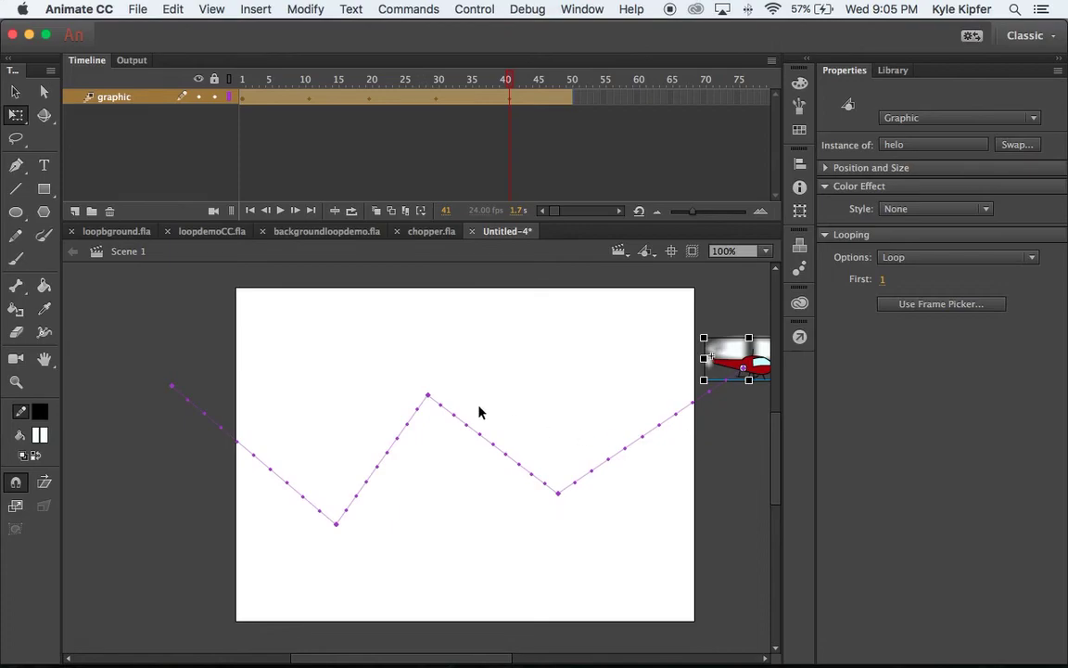
Bend the four straight motion path segments into curves, bowing the first, second and fourth downward and the third upward.
left_click(190, 322)
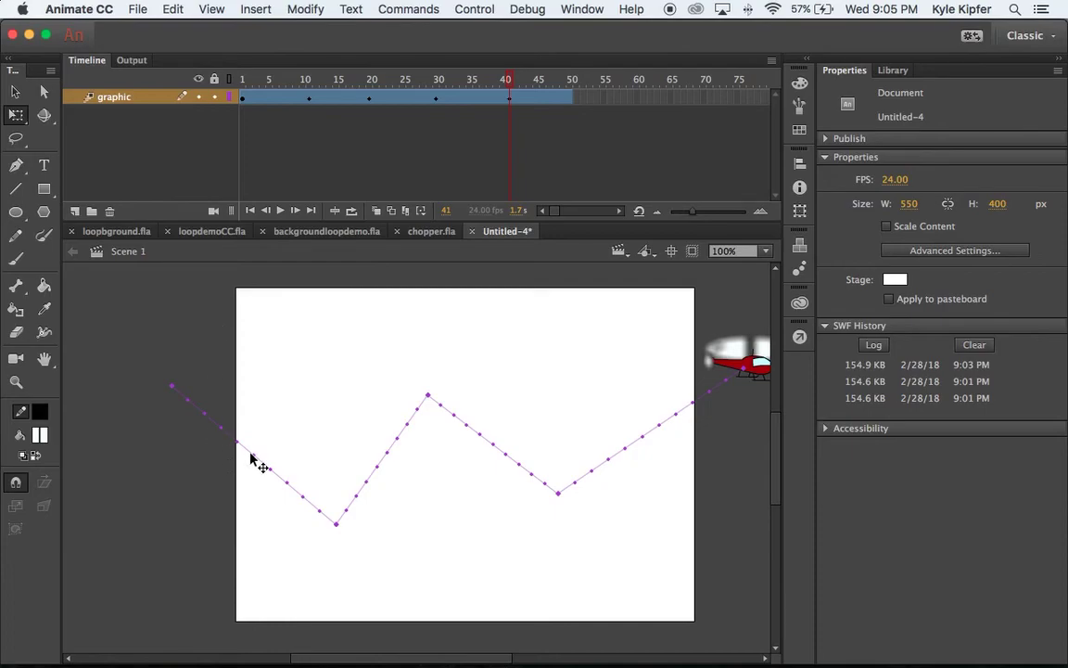
left_click(18, 92)
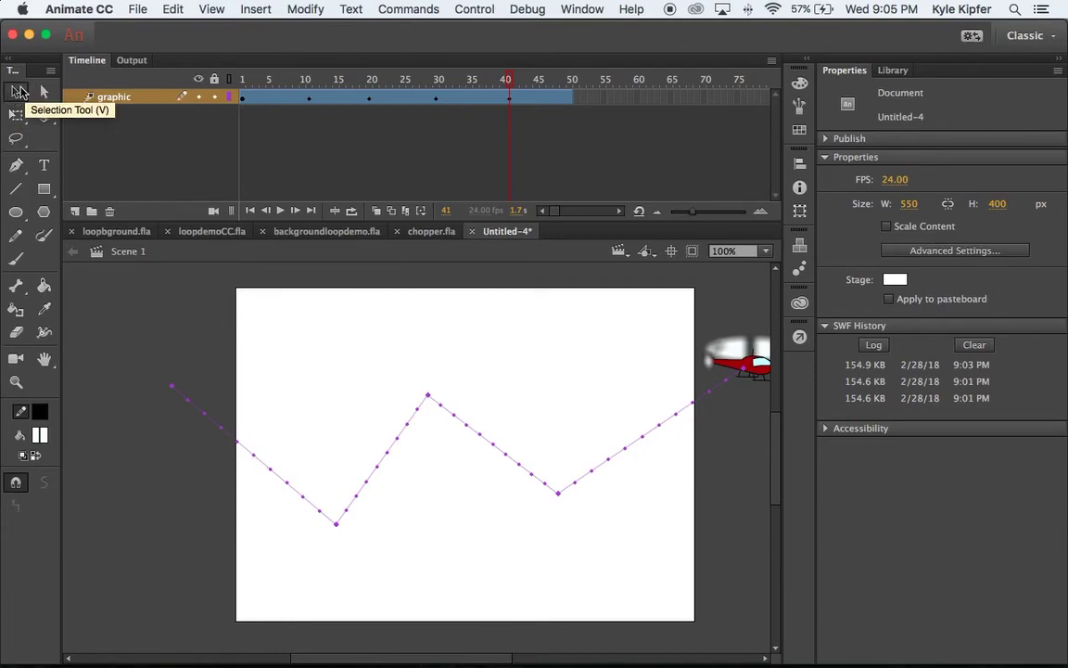
left_click_drag(253, 471, 238, 489)
left_click_drag(384, 464, 395, 470)
left_click_drag(485, 386, 496, 369)
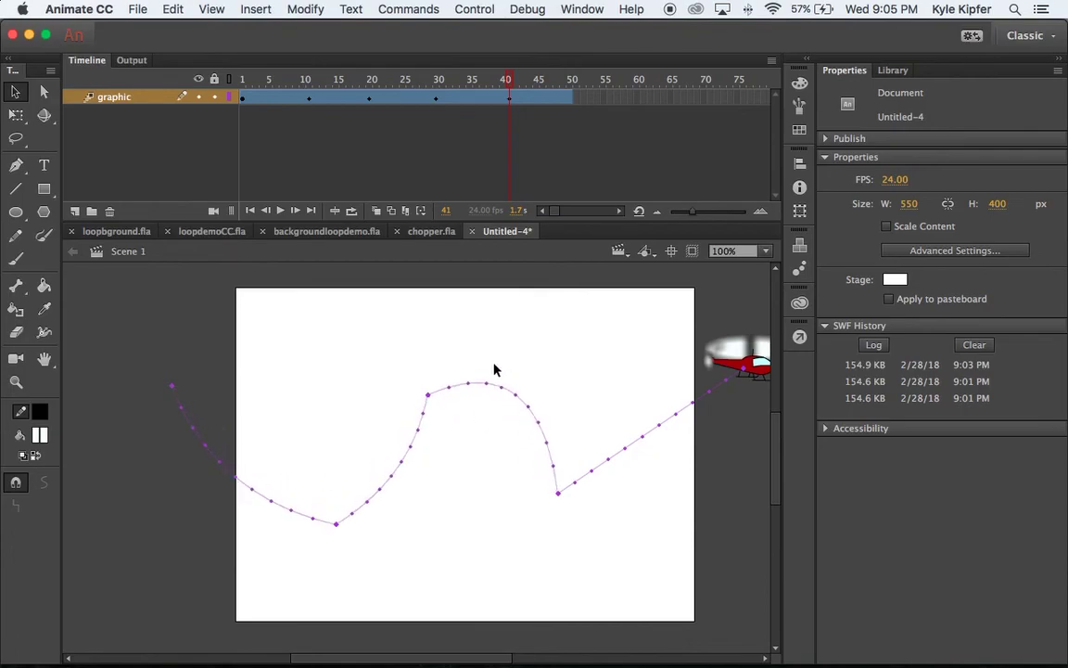
left_click_drag(608, 461, 593, 597)
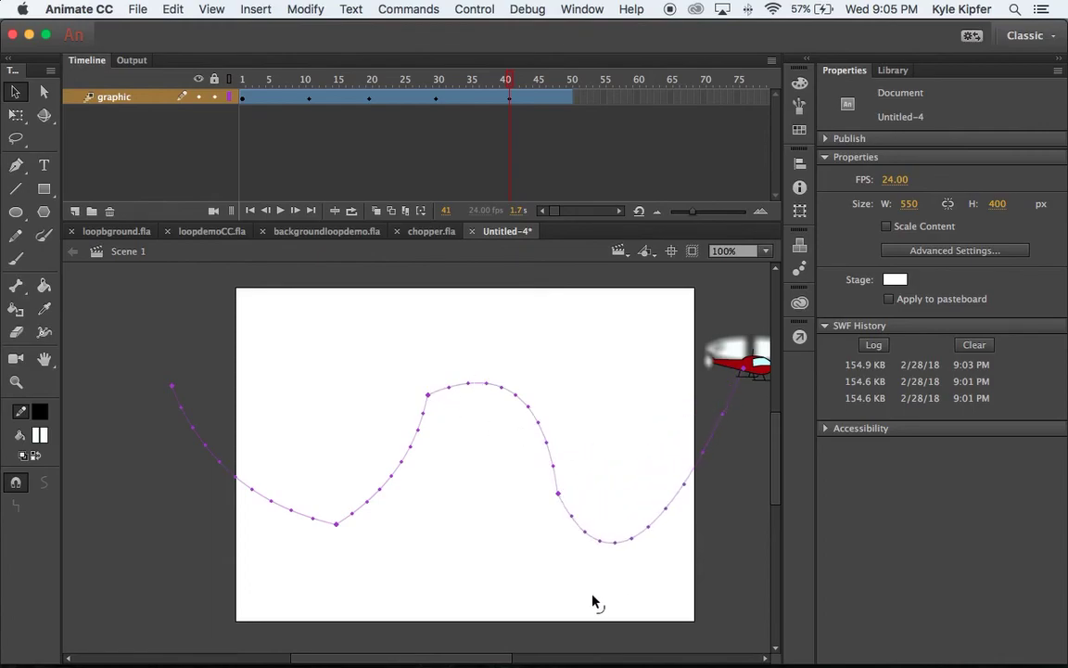
Test the movie twice to check the helicopter's flight along the curved path and its spinning rotors.
key("super+Return")
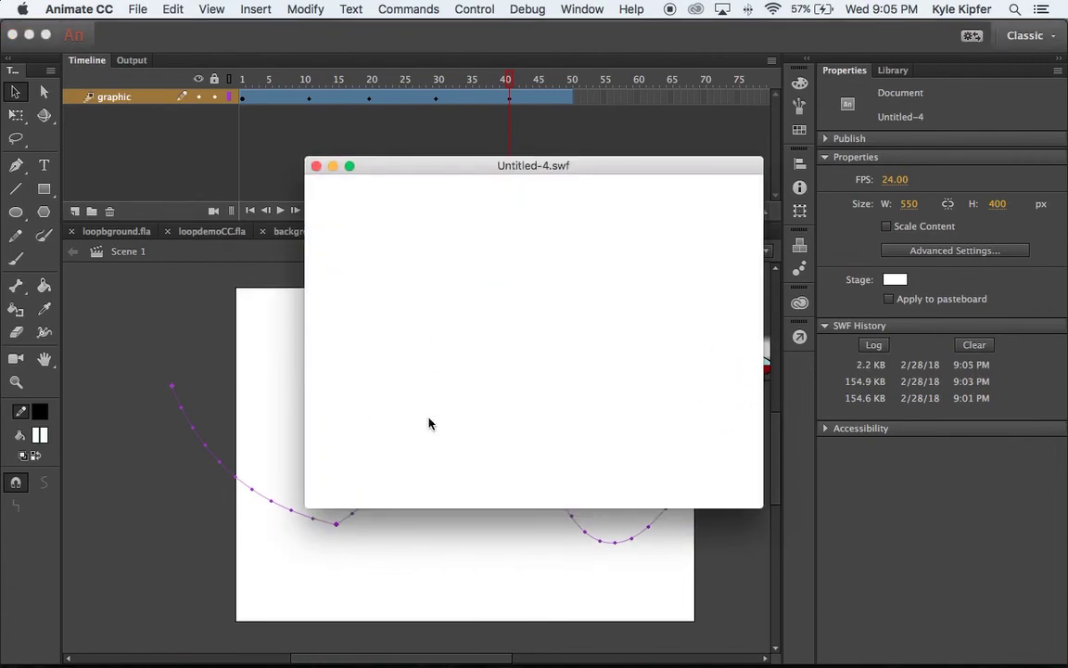
left_click(317, 167)
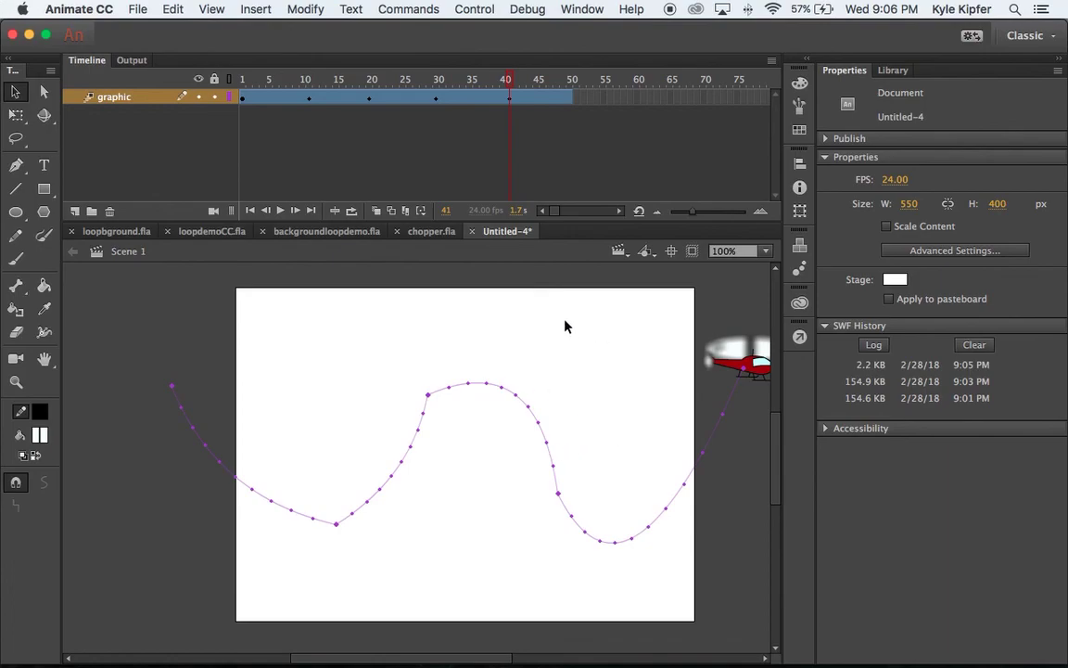
key("super+Return")
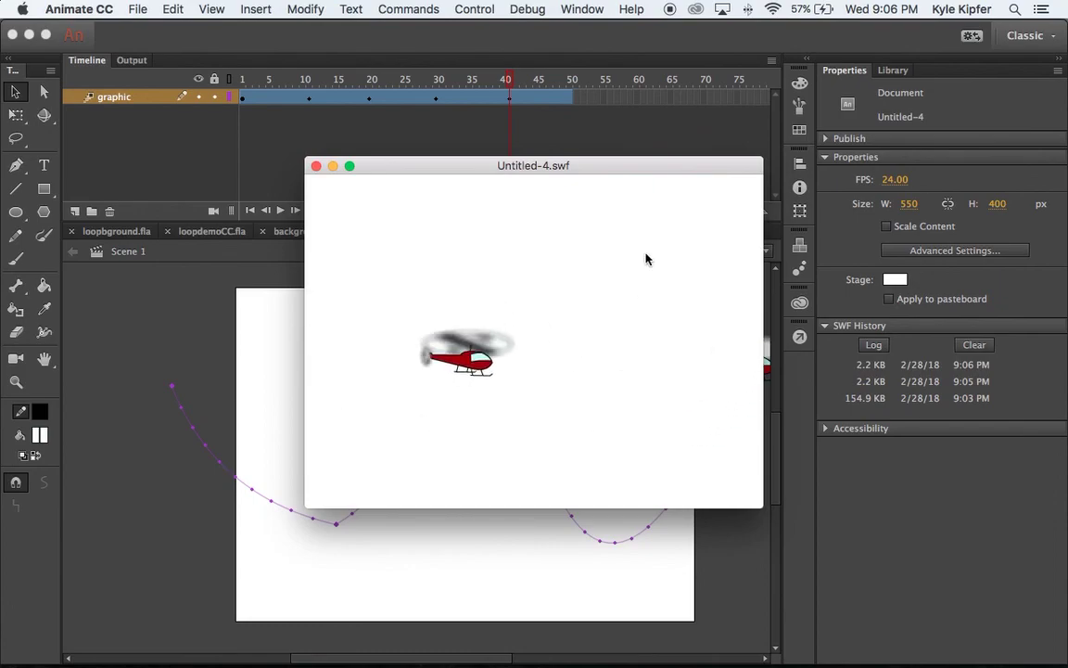
mouse_move(656, 635)
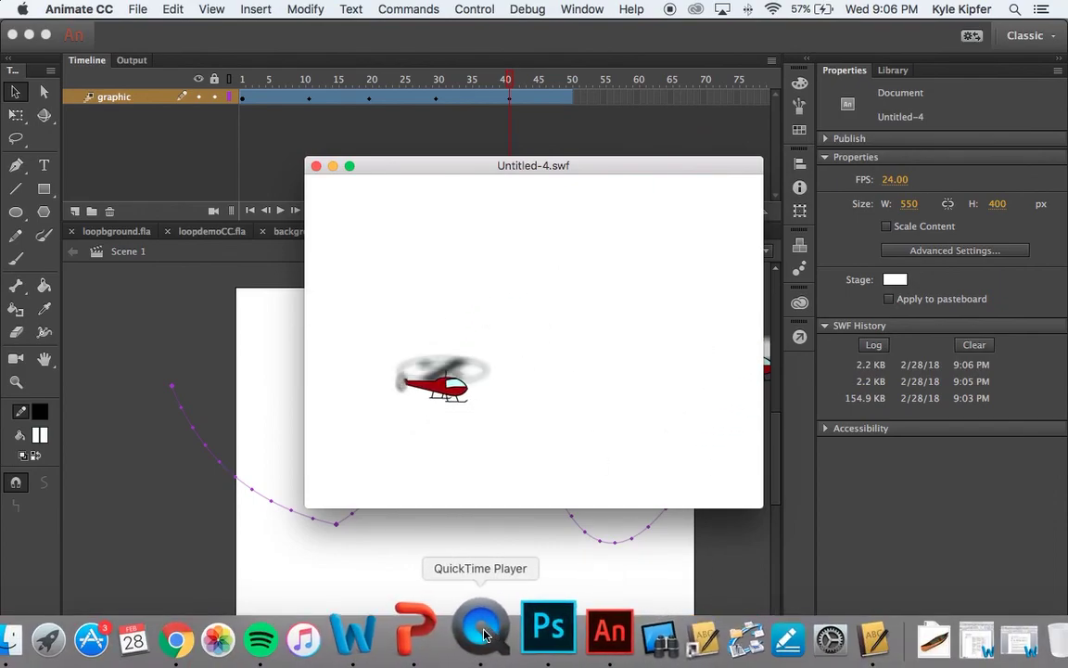